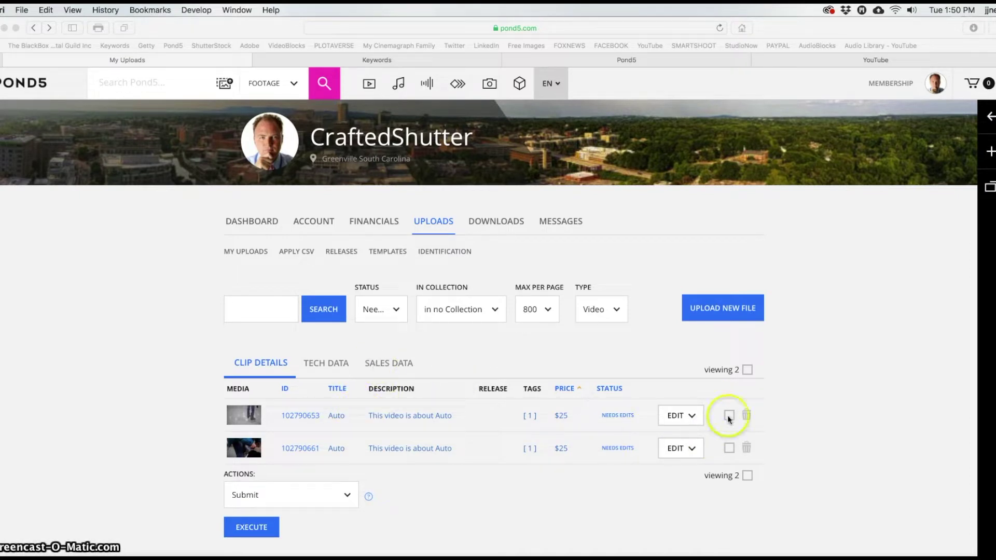
Open the first clip in the uploads list, the ice skater video, for editing
click(677, 416)
click(677, 416)
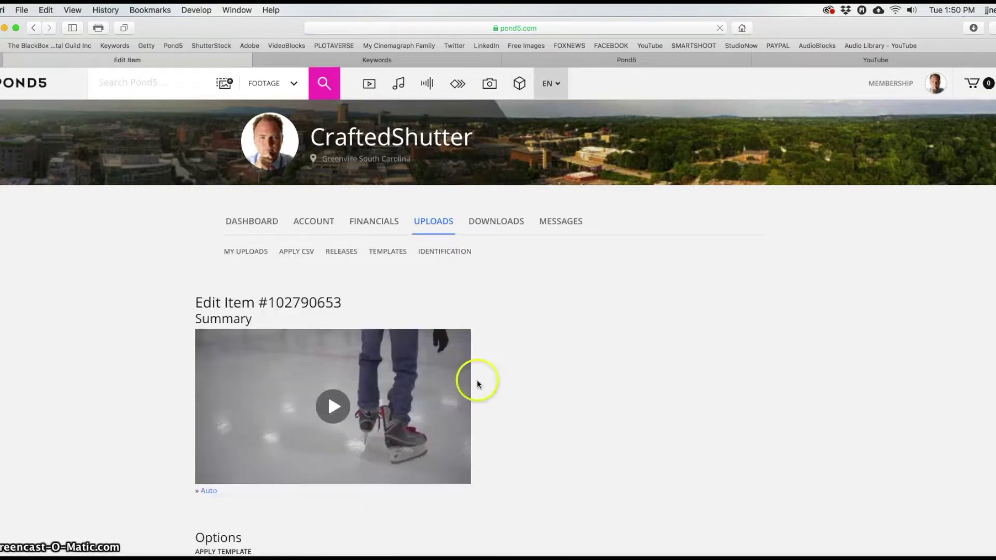
scroll(465, 373, down, 1)
scroll(466, 373, down, 5)
scroll(465, 373, up, 2)
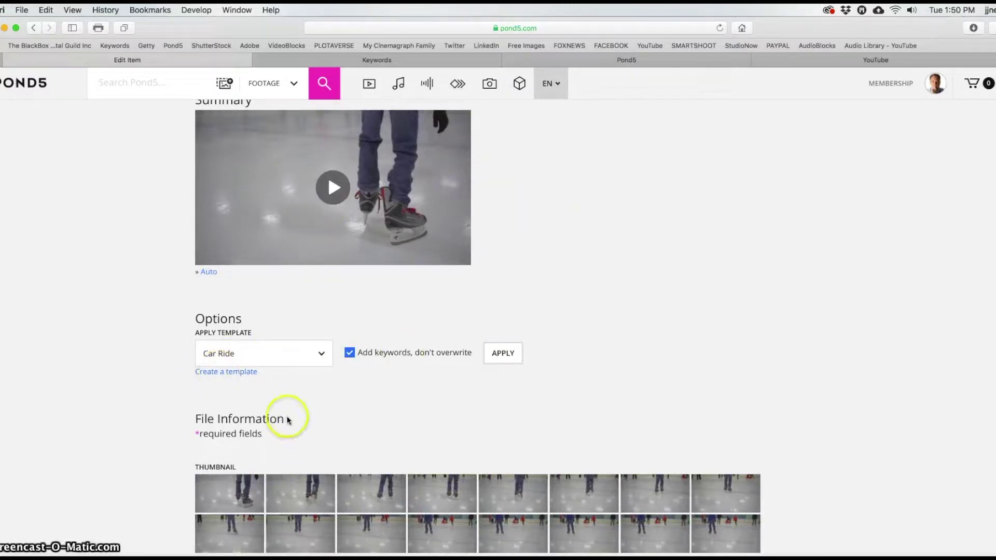
Look through the saved templates available for the clip without applying one
click(322, 354)
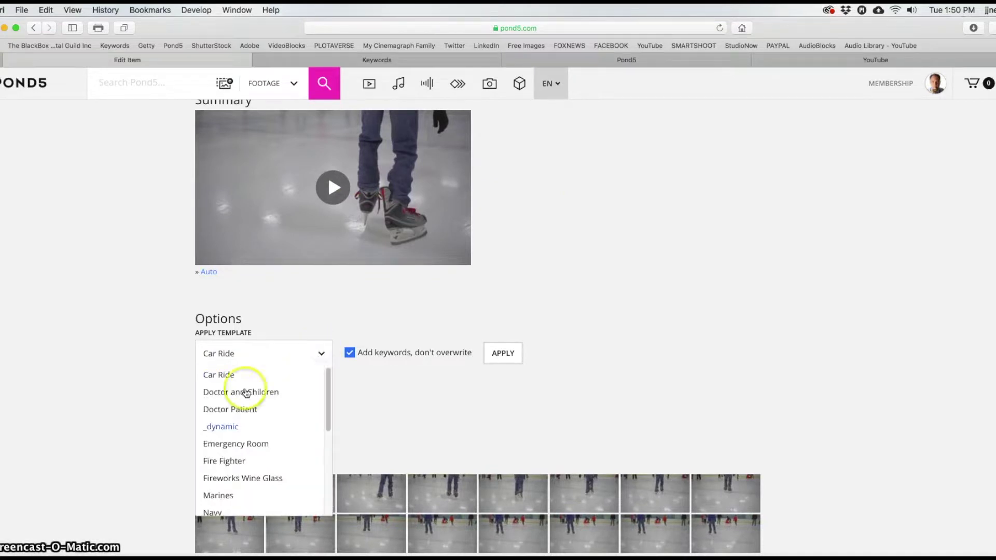
scroll(242, 459, down, 5)
scroll(242, 459, up, 5)
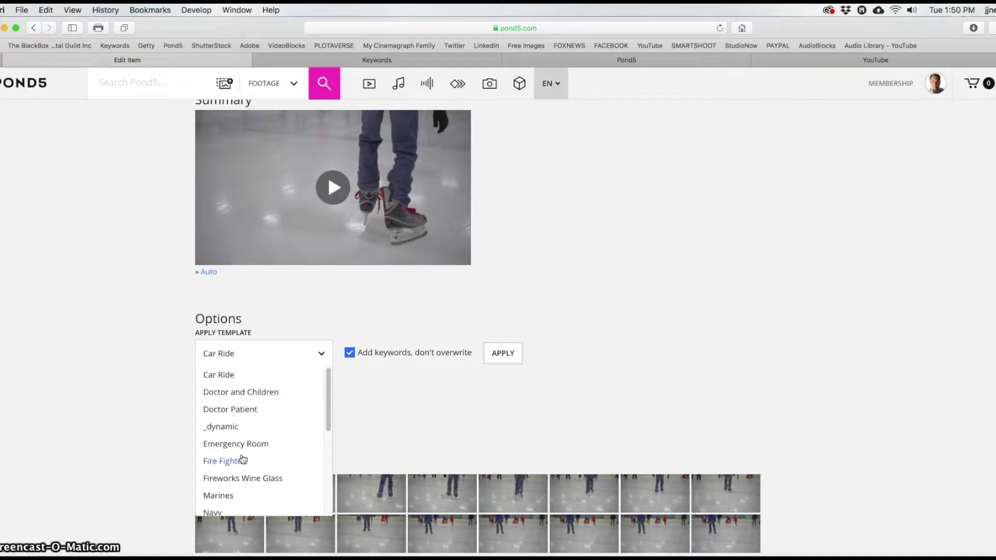
click(324, 355)
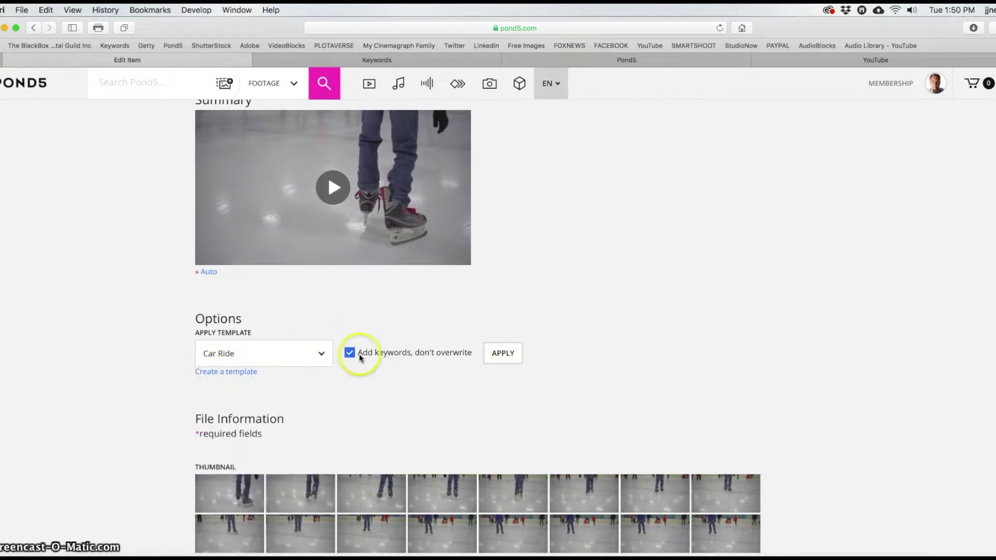
Choose the second frame in the first thumbnail row as the clip's thumbnail
scroll(359, 354, down, 6)
scroll(359, 353, up, 5)
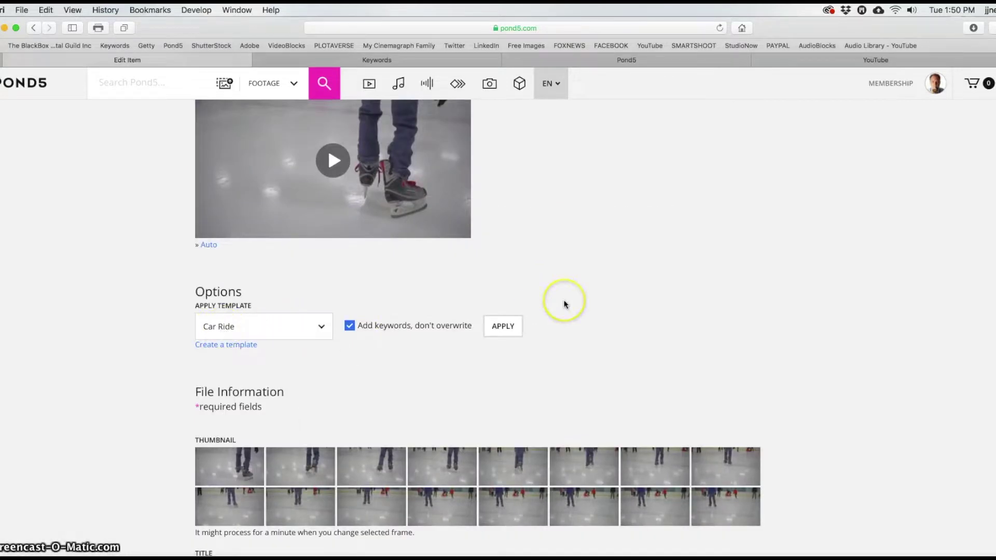
scroll(550, 325, up, 5)
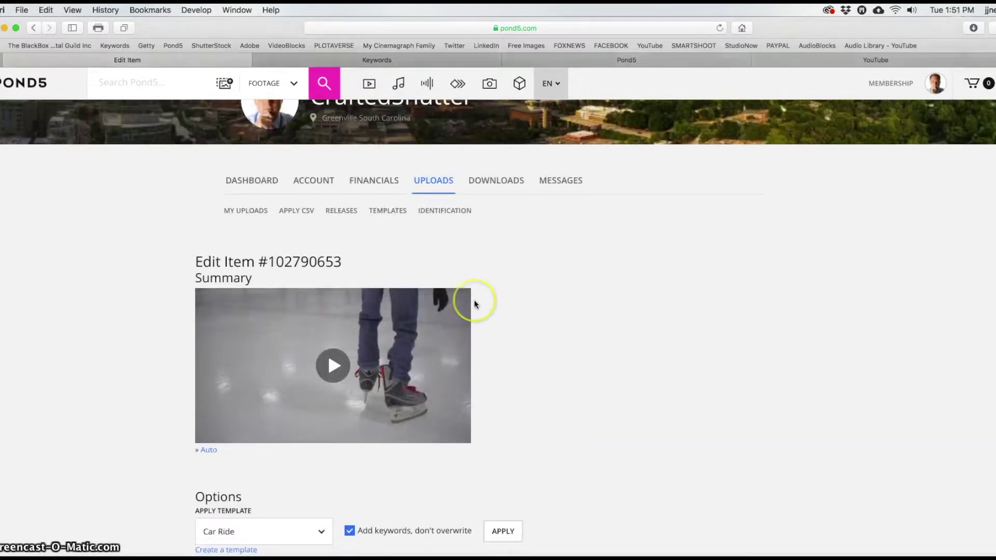
scroll(474, 303, down, 5)
scroll(450, 270, down, 2)
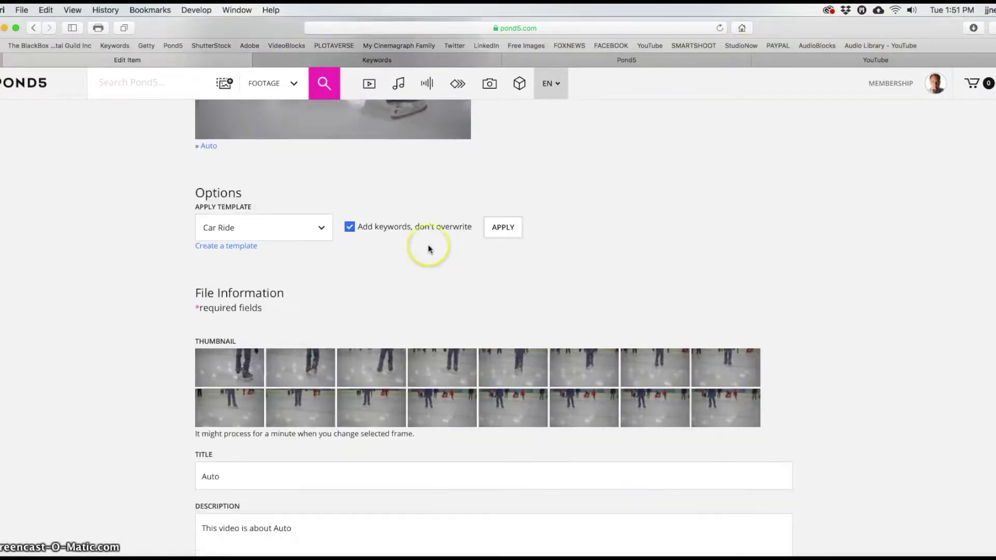
scroll(428, 245, down, 2)
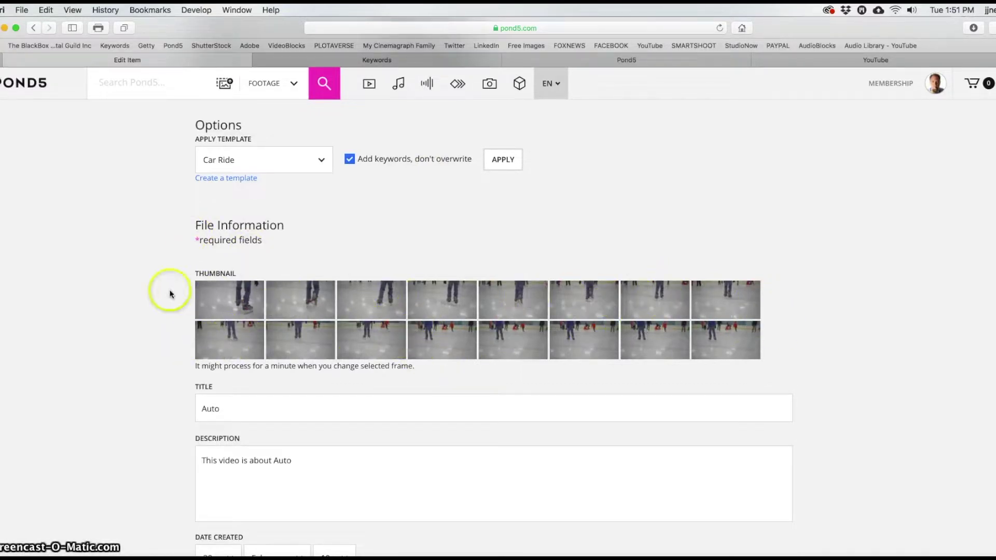
click(457, 334)
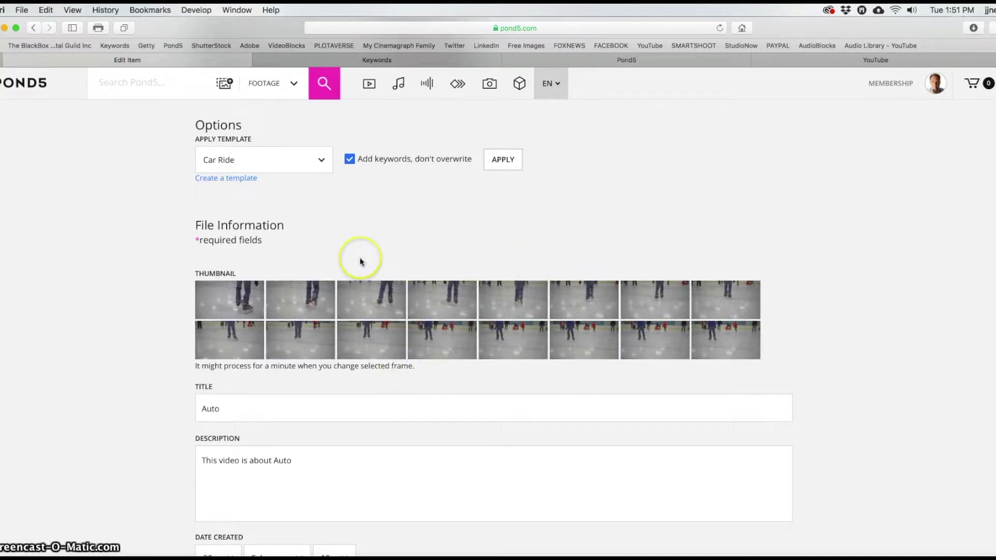
click(301, 297)
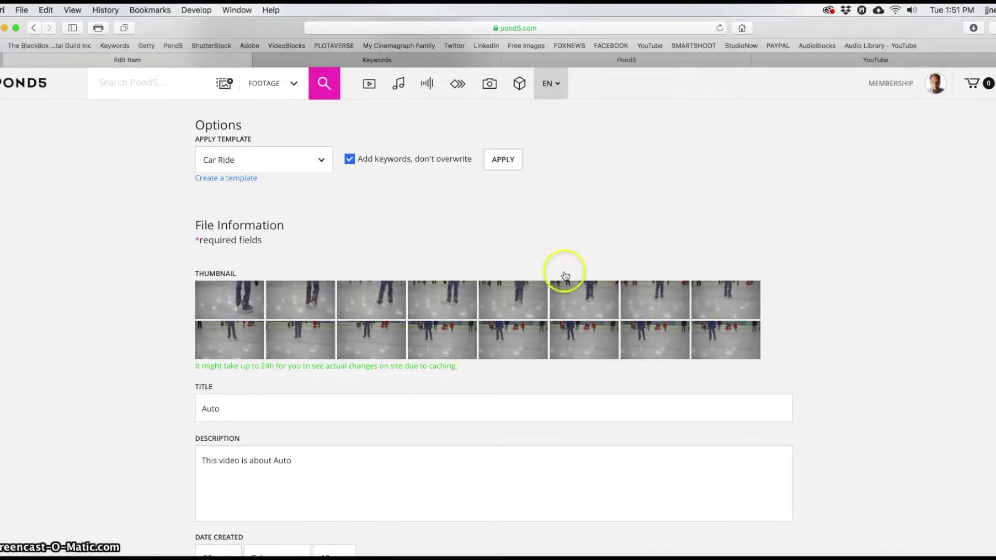
Replace the clip's title with "POV view of little boys ice sakes on skating rink indoors"
scroll(641, 269, down, 5)
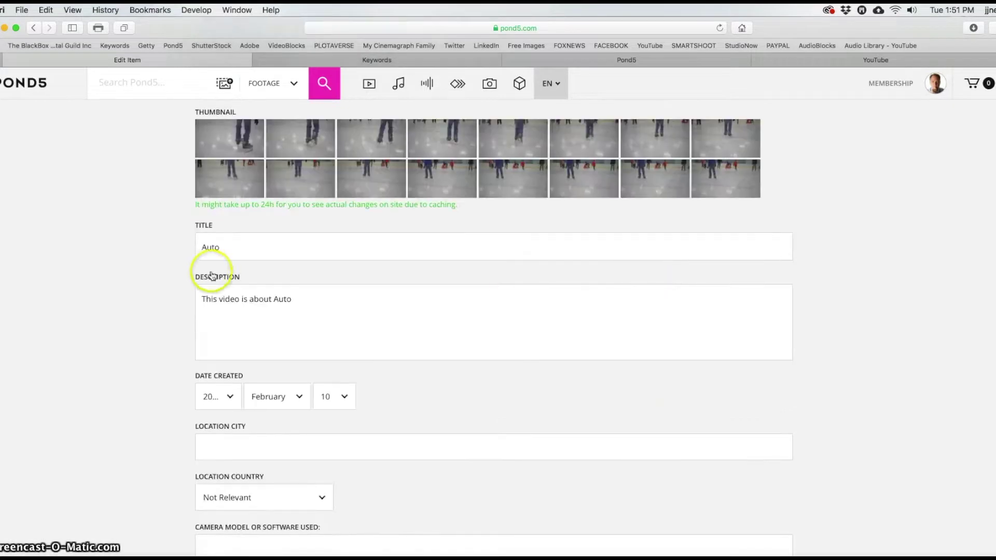
drag(236, 250, 119, 240)
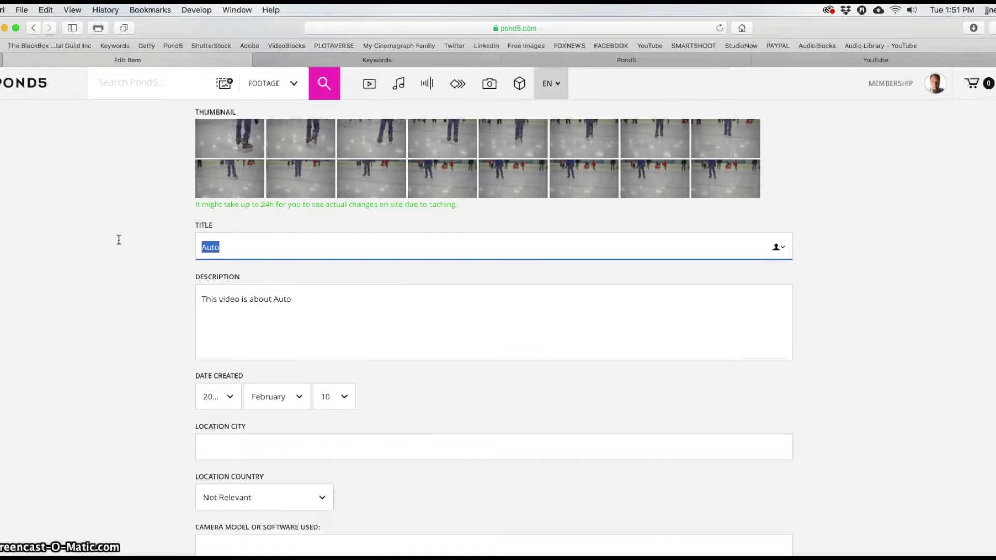
text(POV view of little boys ice sakes on skating rink indoors)
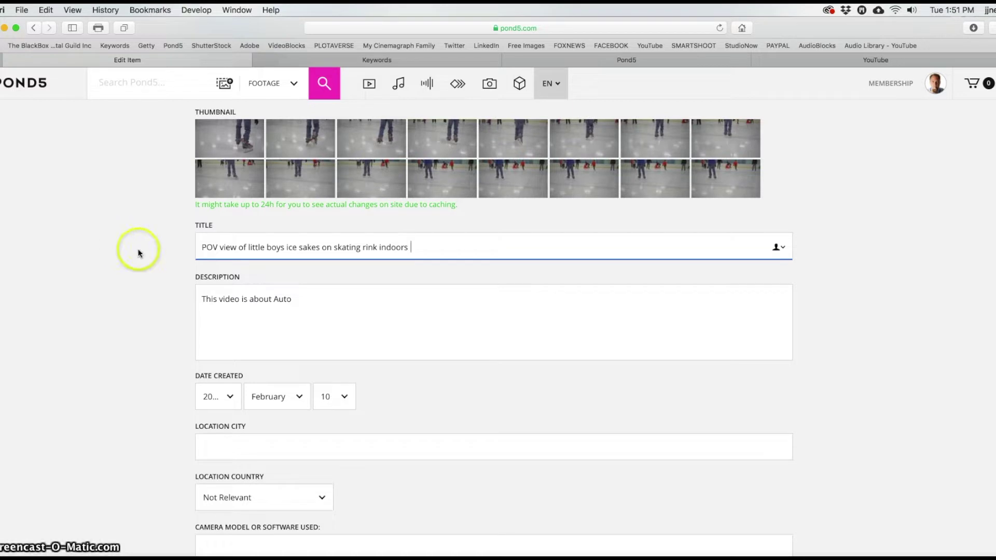
Copy the clip's title and replace the description text with it
drag(441, 251, 160, 237)
key(super+c)
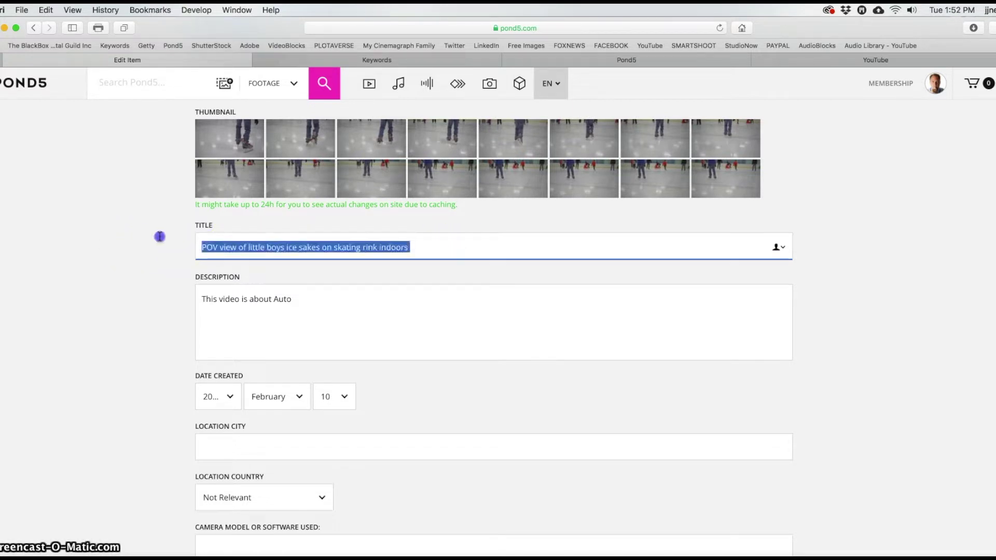
drag(322, 300, 137, 284)
key(super+v)
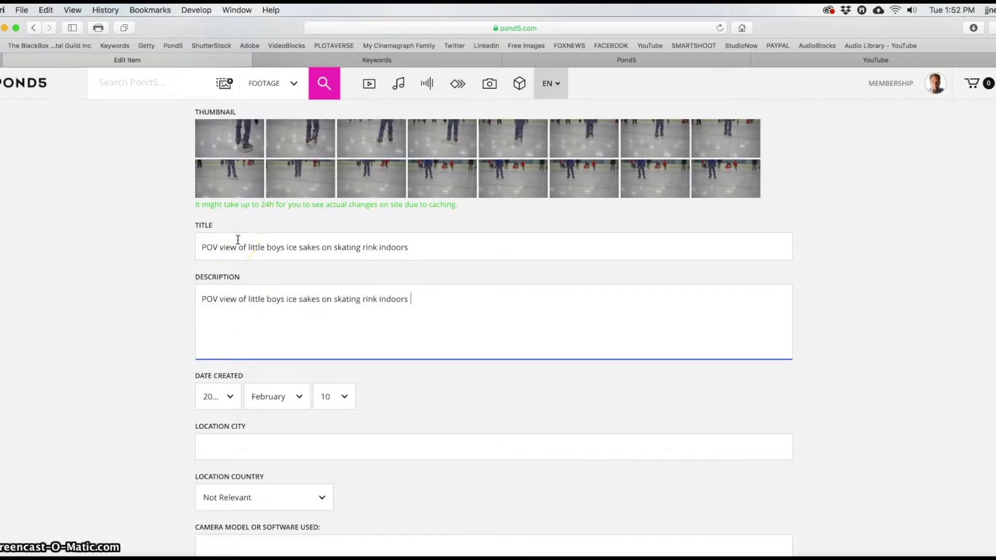
click(355, 224)
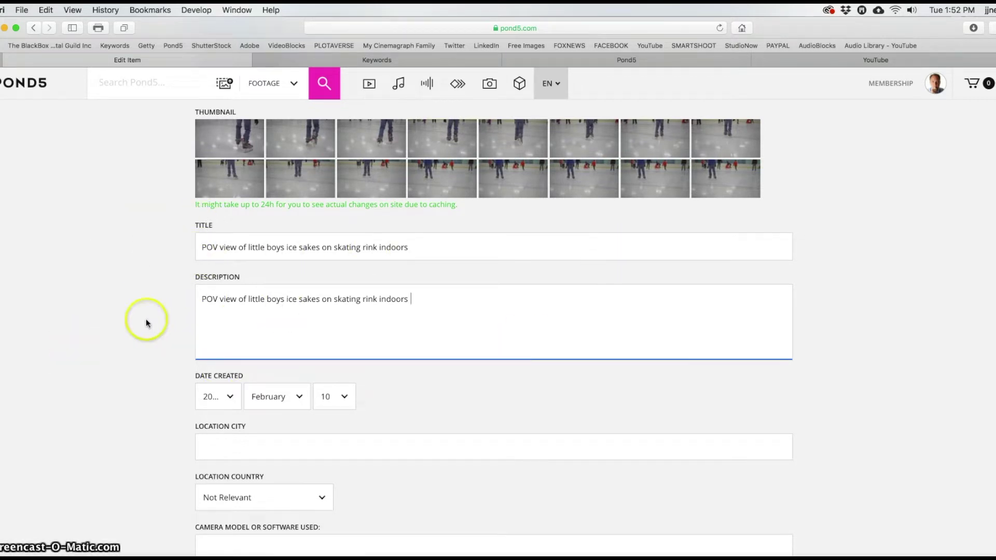
Mark the clip as not including audio
scroll(537, 265, down, 3)
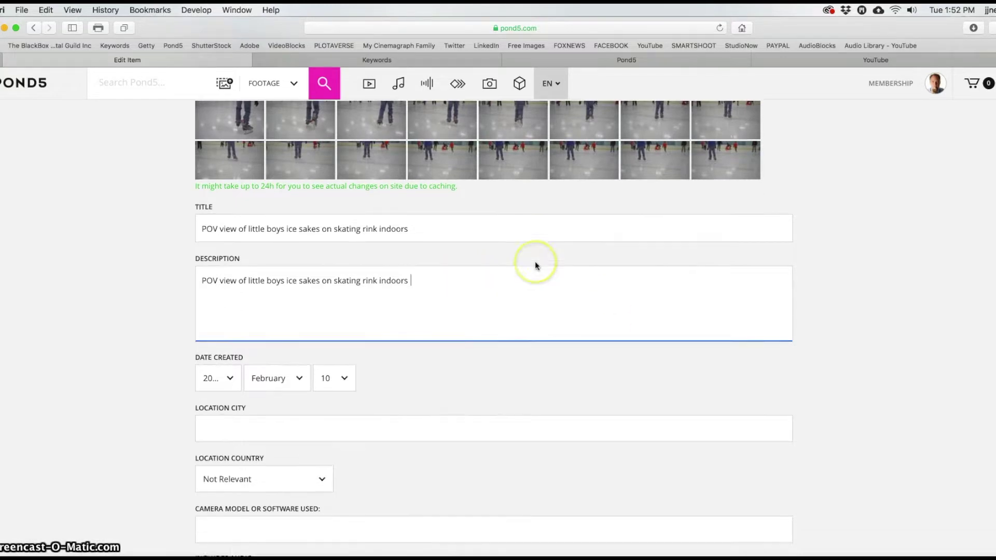
scroll(534, 262, down, 2)
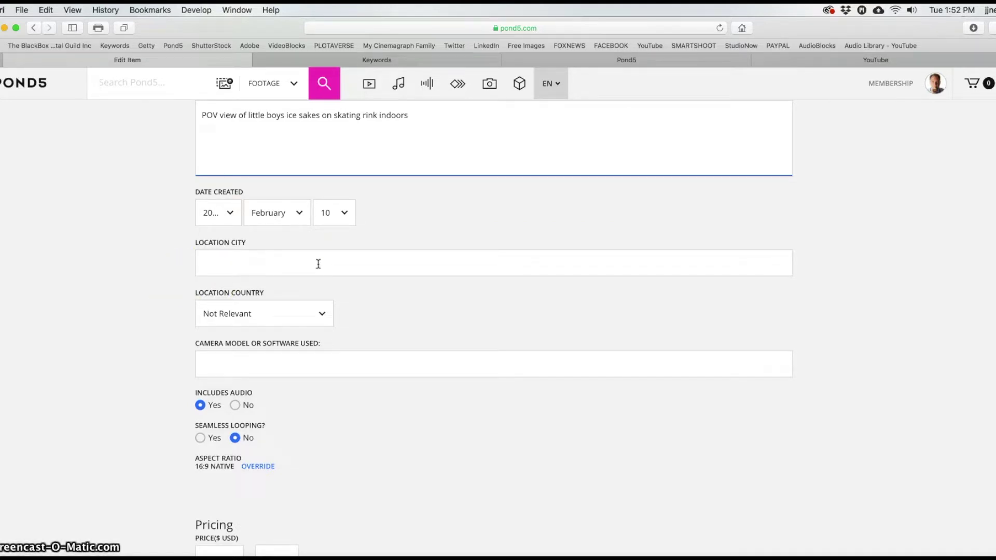
click(319, 313)
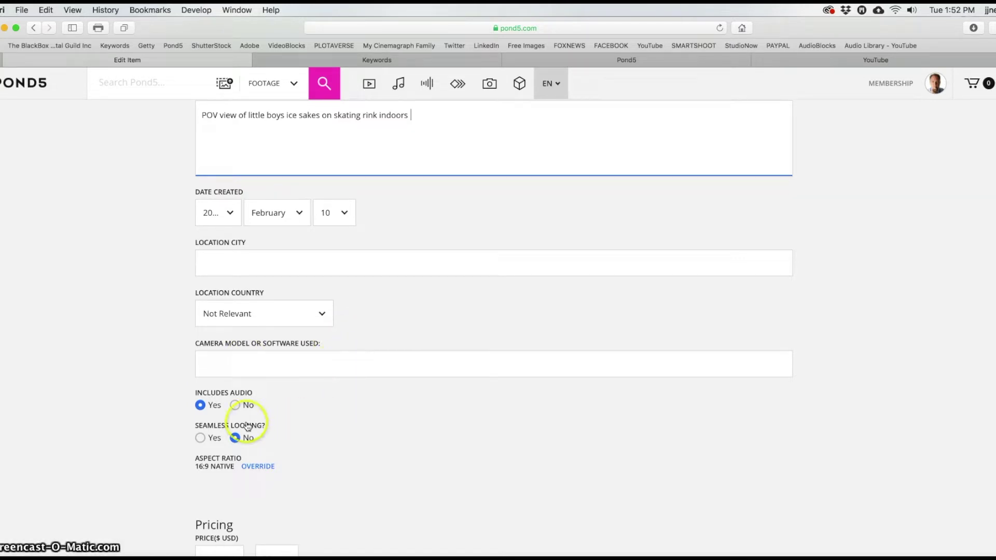
click(235, 405)
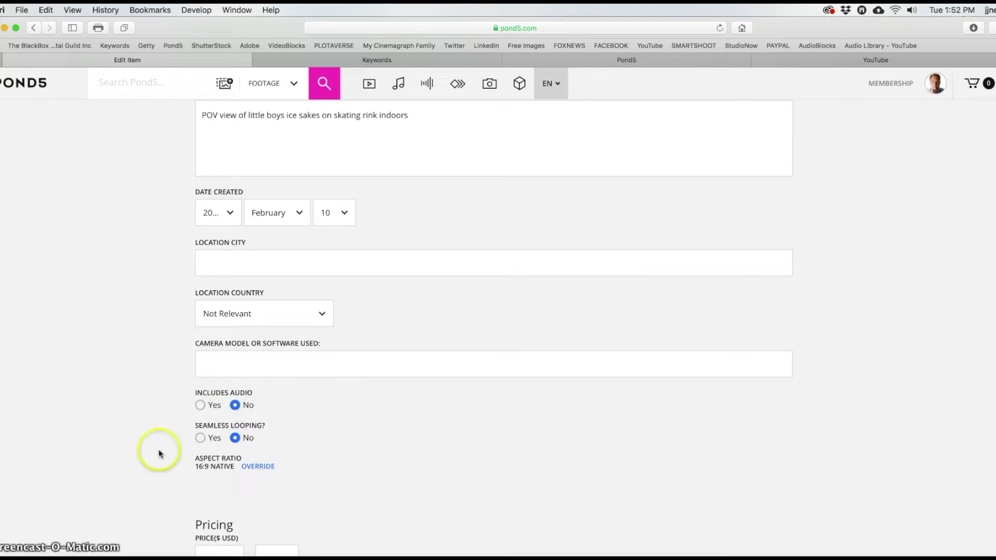
Set the clip's HD price to 79.00 USD and review the pricing method options, keeping Autoprice smaller sizes
scroll(481, 415, down, 3)
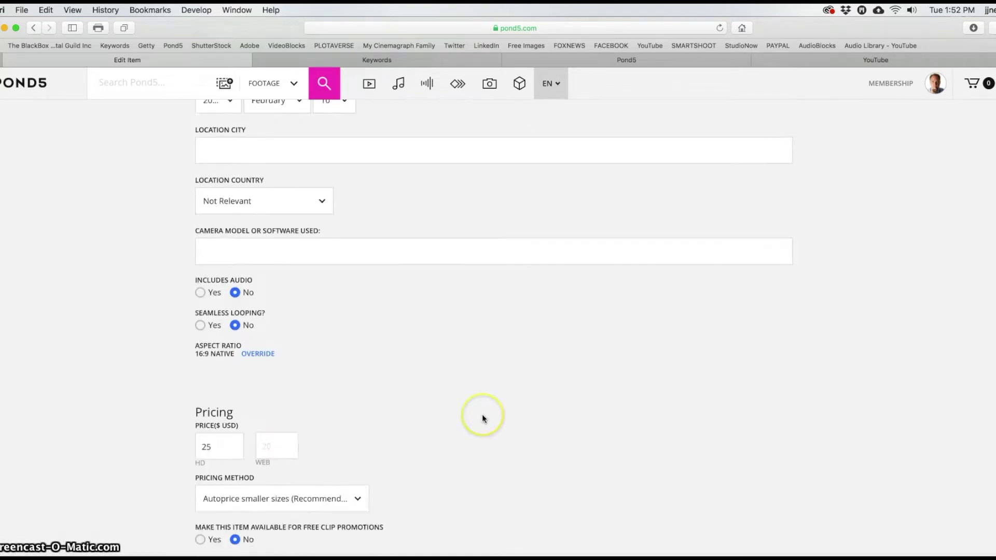
scroll(482, 418, down, 2)
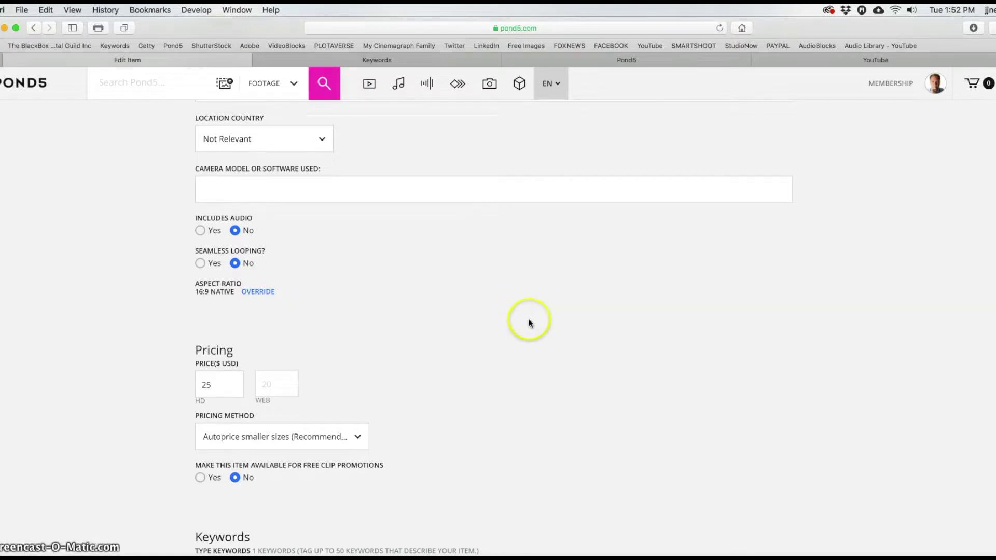
scroll(530, 270, down, 4)
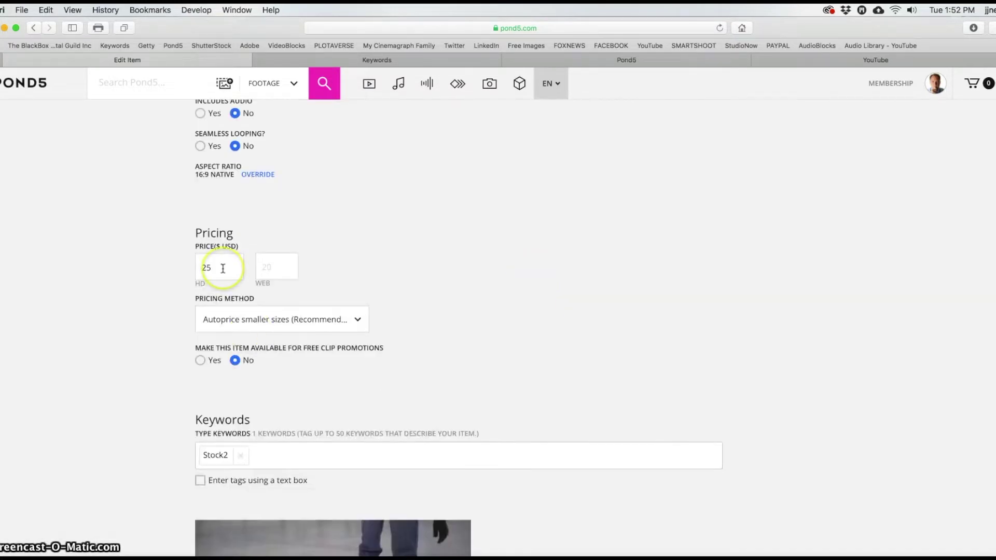
drag(222, 268, 152, 268)
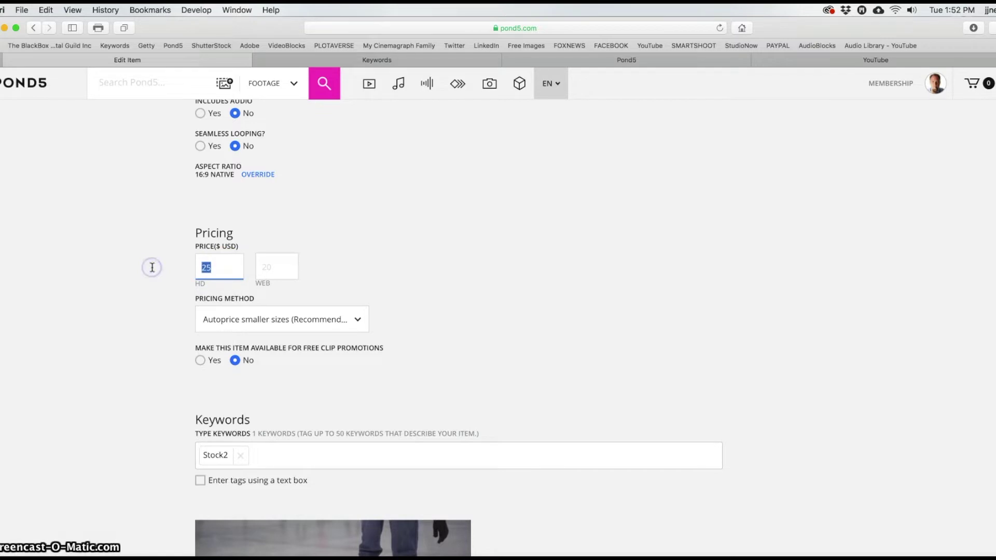
text(79)
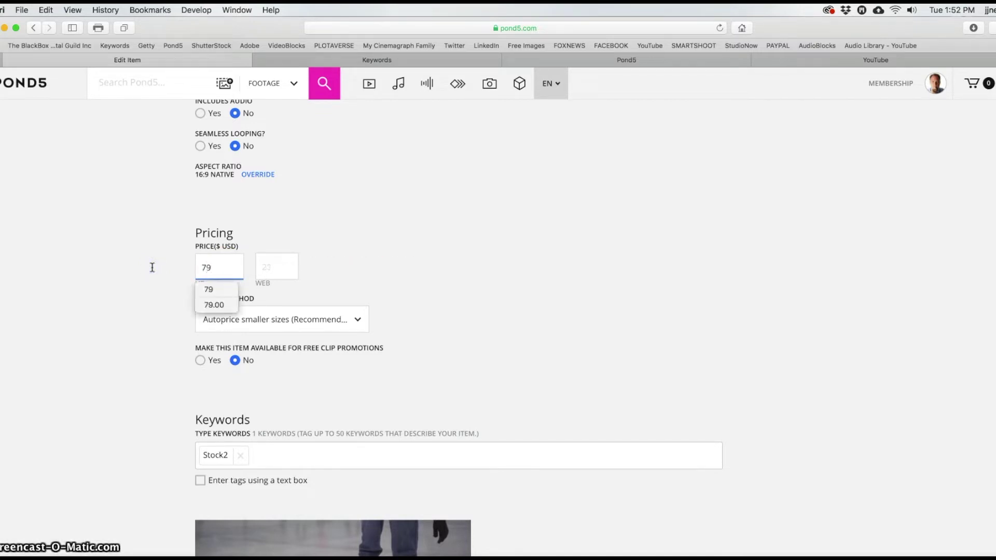
text(.00)
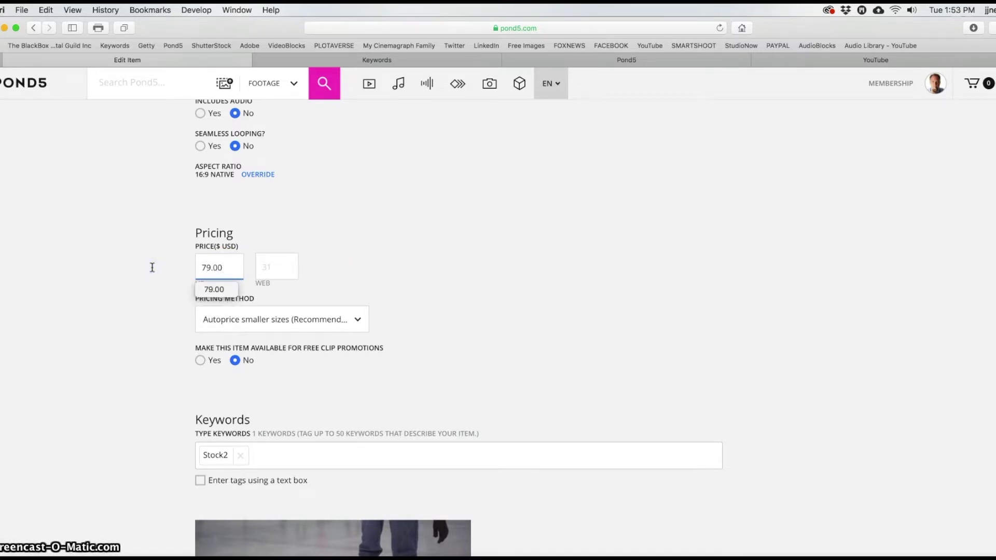
click(411, 247)
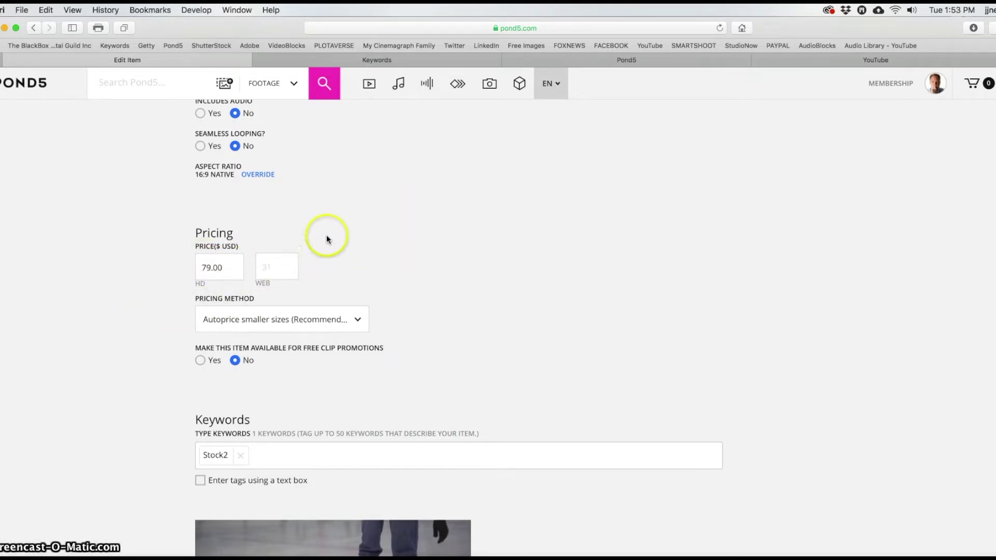
click(358, 320)
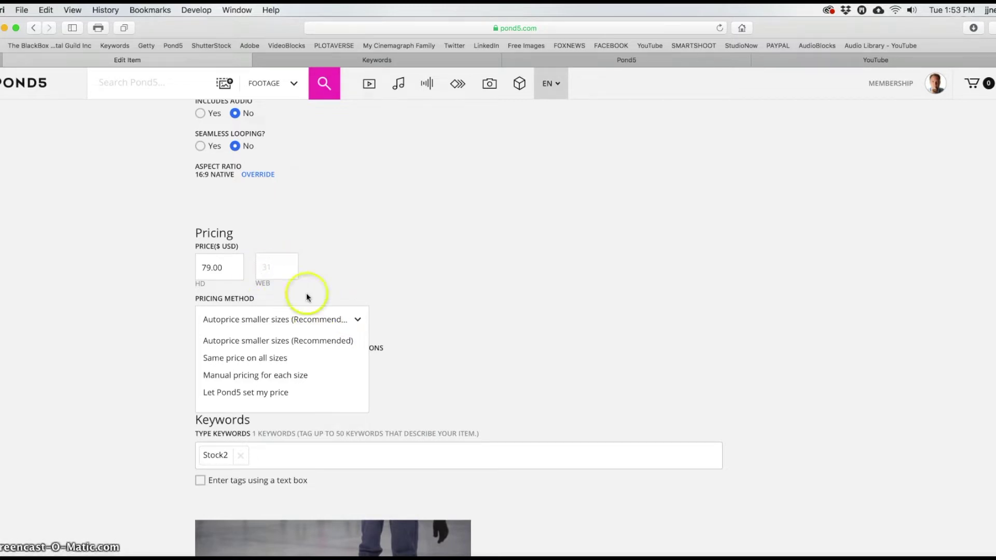
click(505, 221)
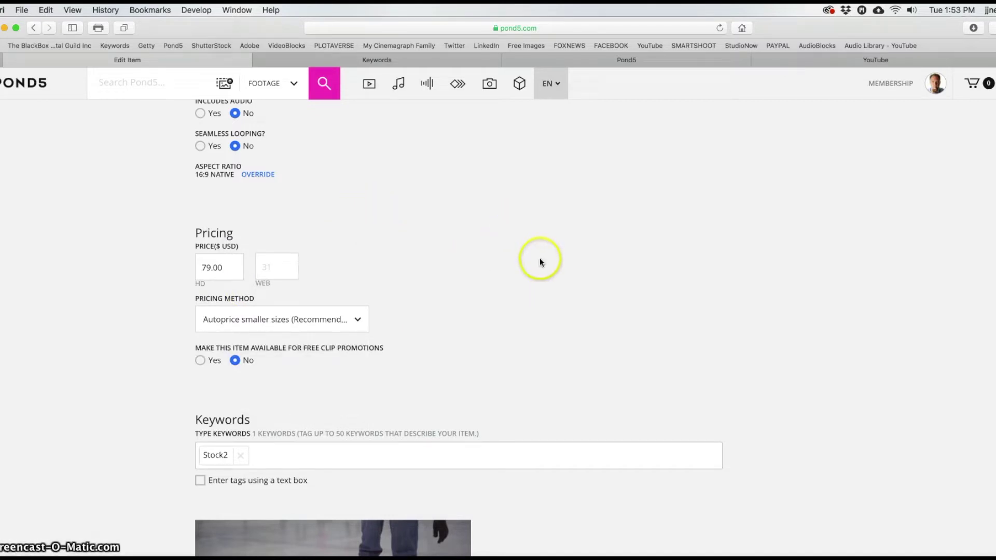
Remove the Stock2 keyword from the clip
scroll(458, 246, down, 1)
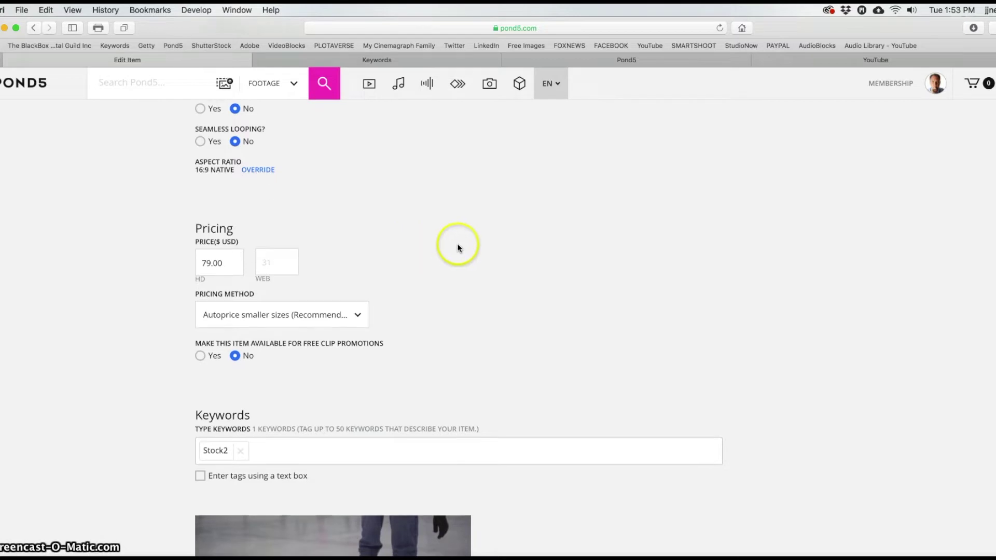
scroll(457, 248, up, 1)
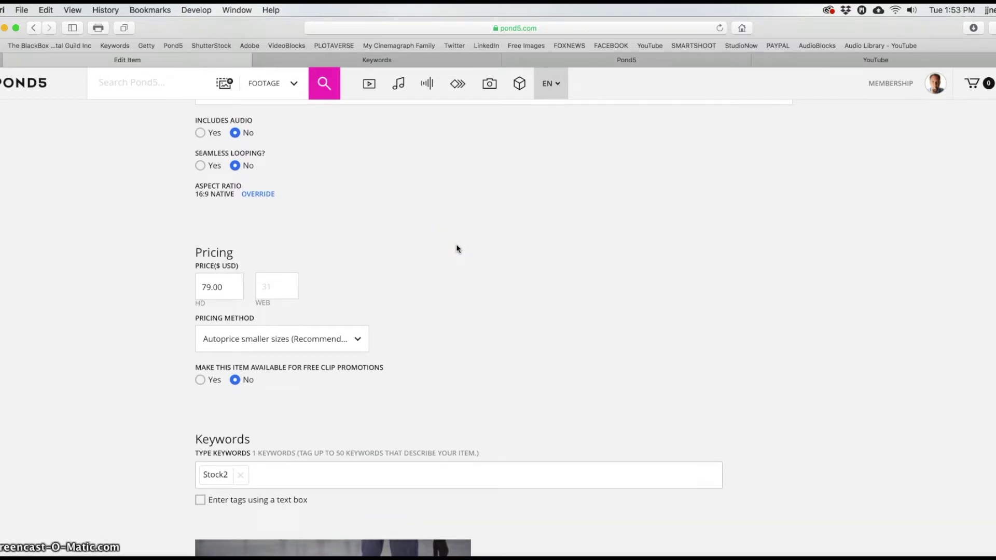
scroll(457, 248, down, 3)
scroll(457, 249, down, 2)
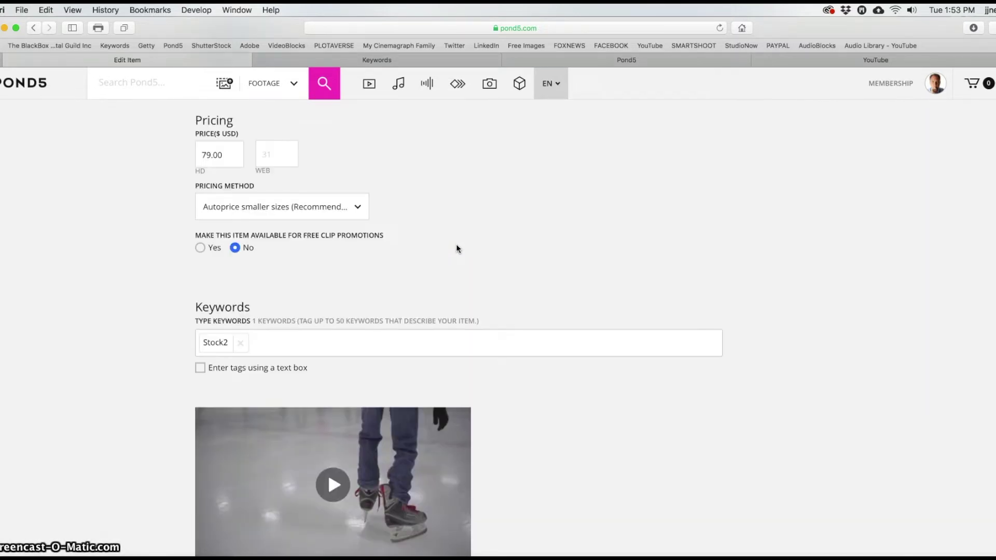
scroll(457, 249, down, 2)
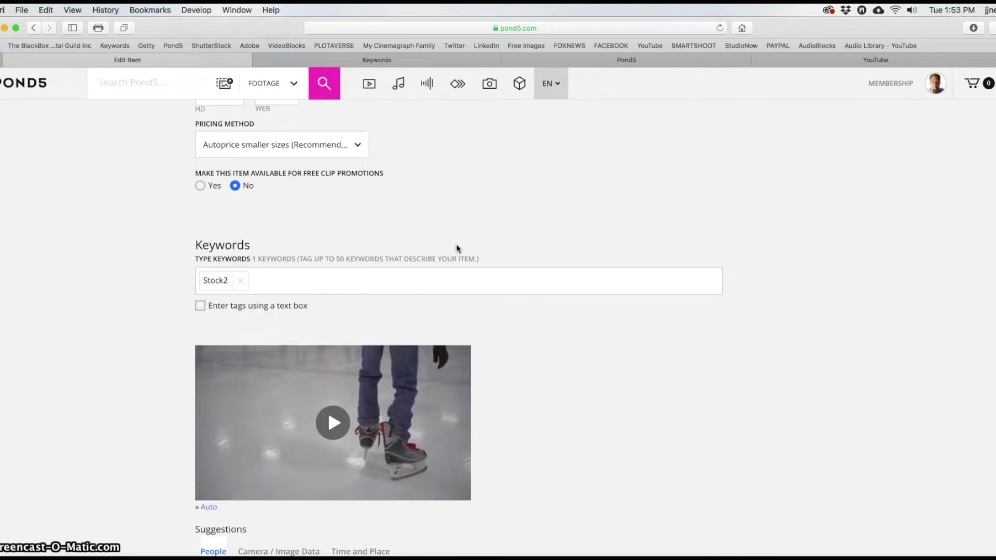
click(240, 281)
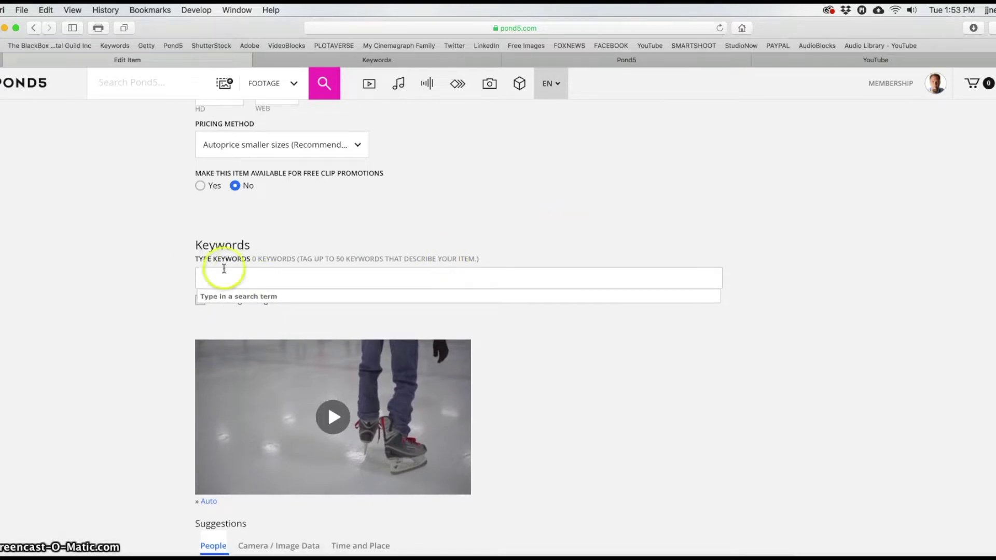
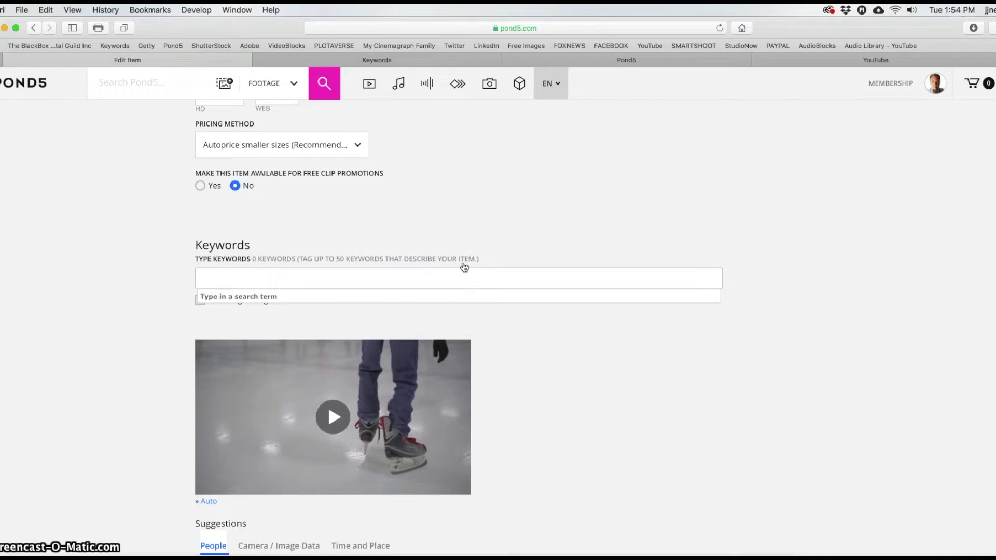
Switch to MyKeyworder and find keywords for "Little boy ice skating"
scroll(462, 290, down, 2)
scroll(462, 290, up, 5)
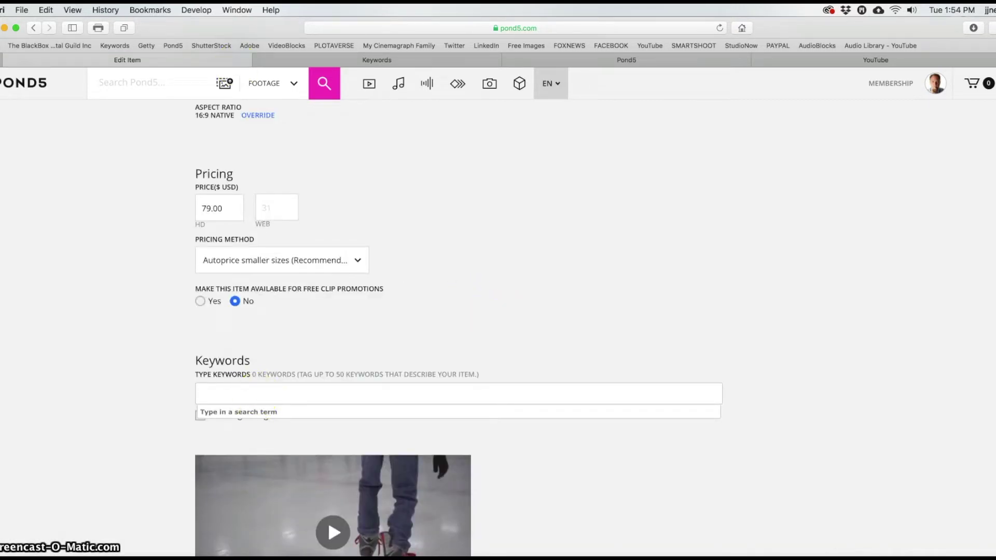
click(413, 60)
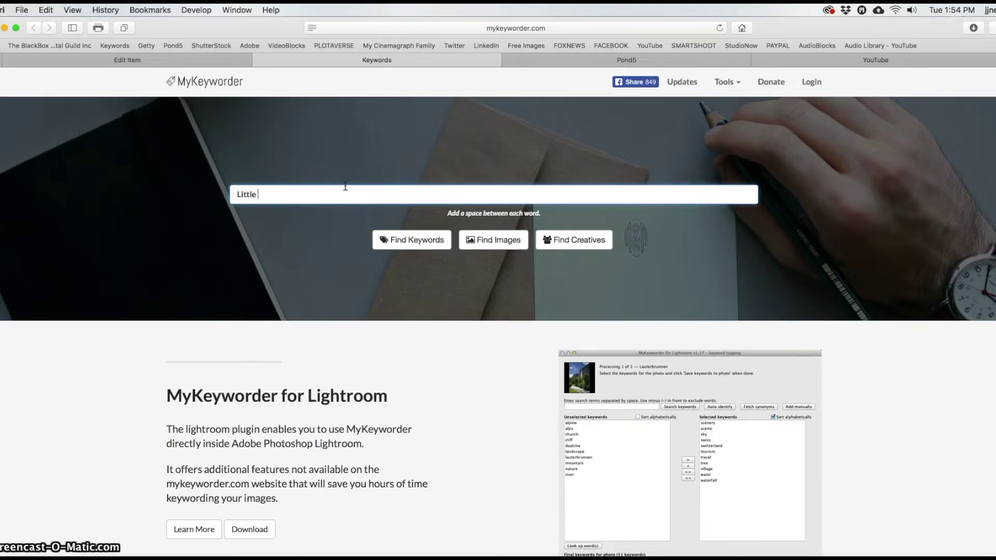
text(ice skating)
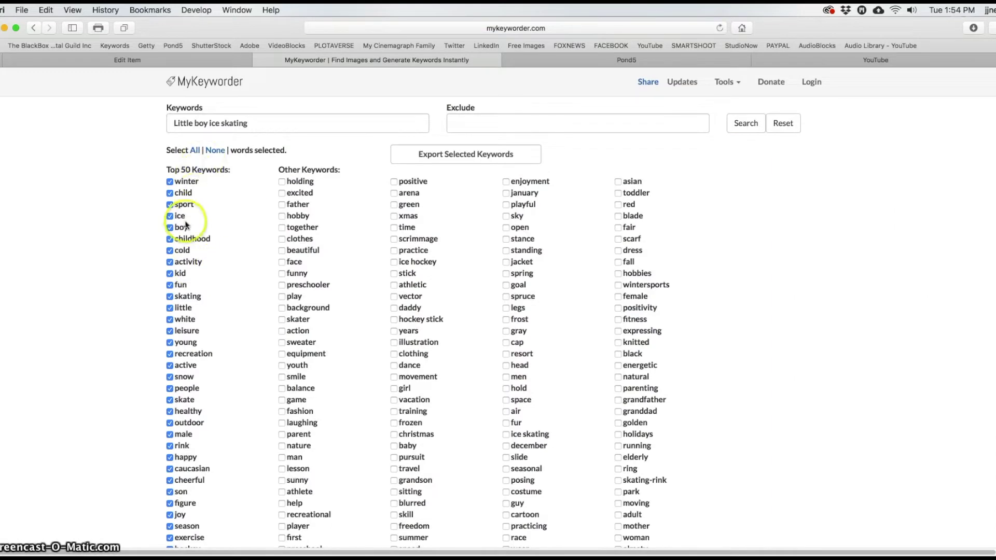
Deselect the snow and outdoor keywords in the Top 50 Keywords list
scroll(196, 293, down, 1)
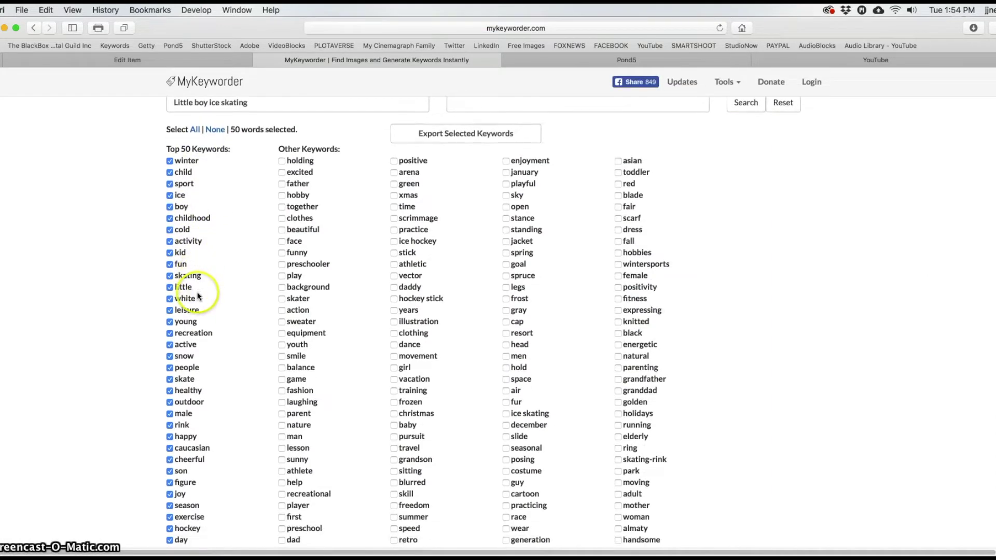
scroll(197, 296, down, 2)
scroll(198, 296, down, 1)
click(169, 294)
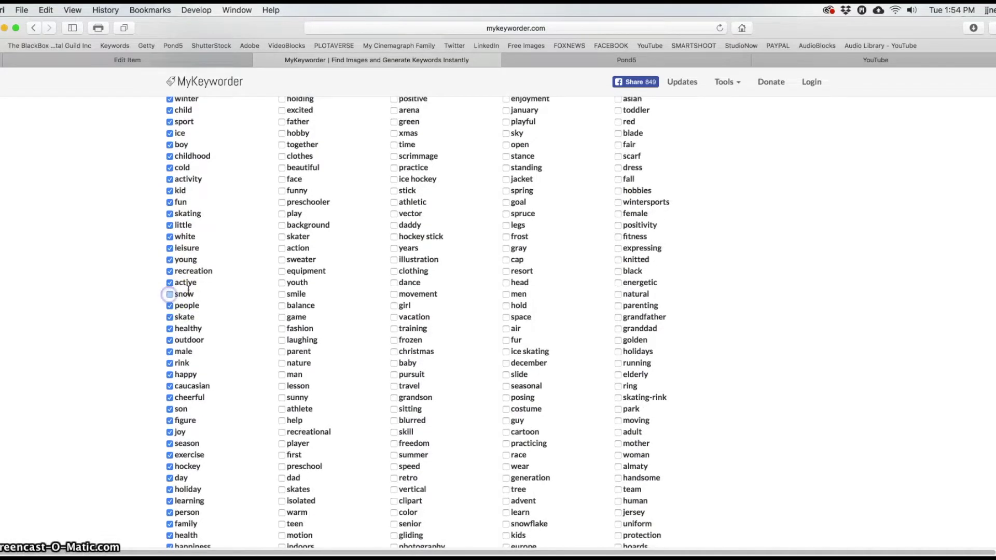
scroll(187, 289, down, 2)
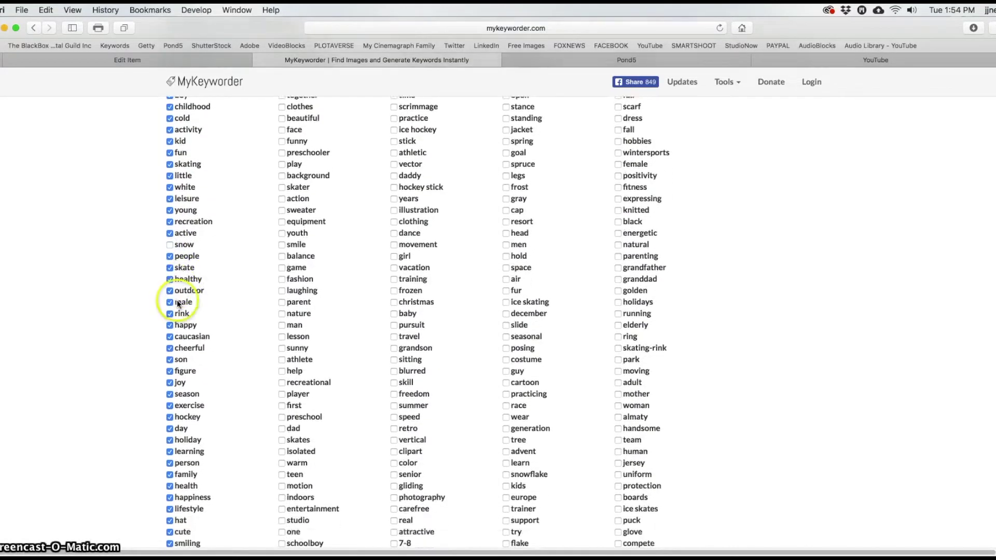
click(170, 291)
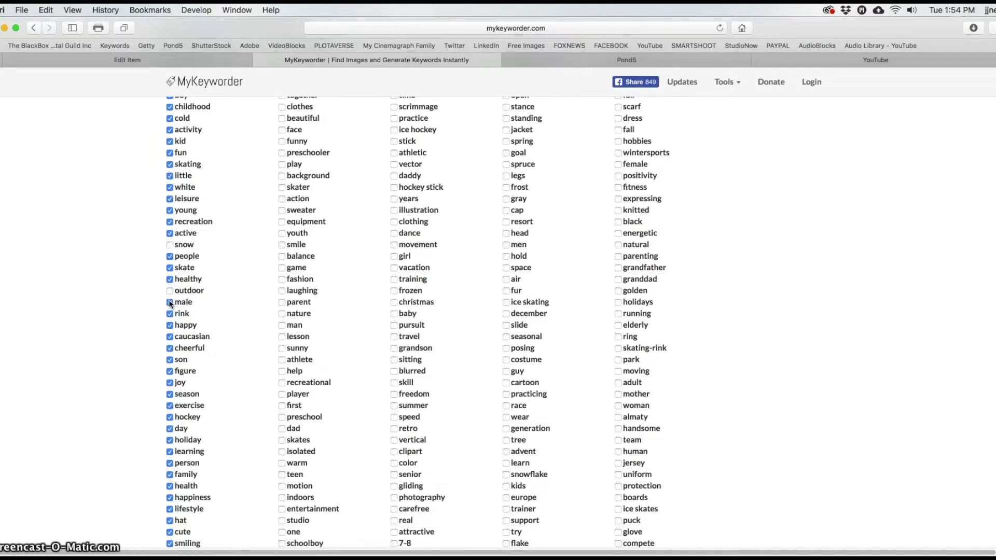
scroll(173, 328, down, 1)
scroll(173, 328, down, 2)
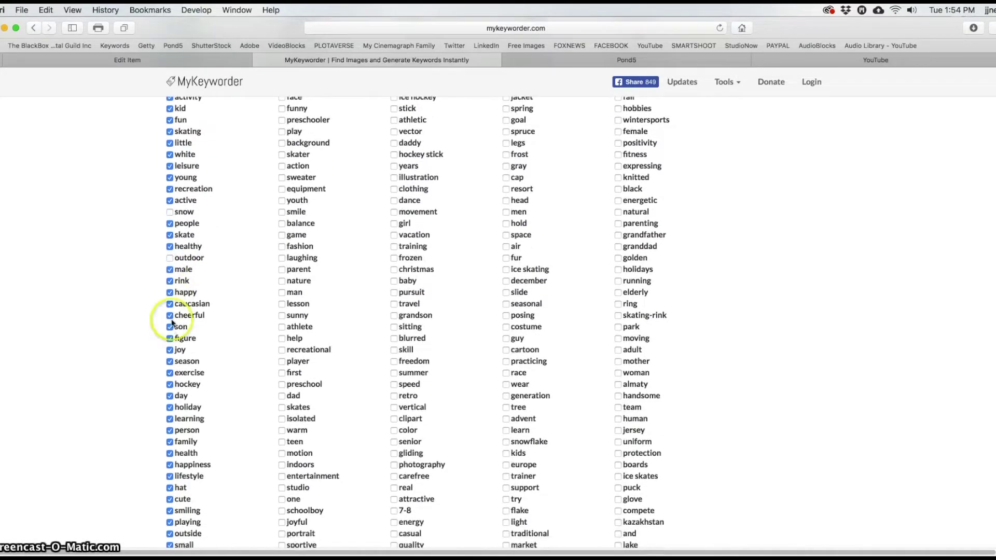
Deselect joy, hat, cute, smiling, outside, teaching and pretty in the Top 50 Keywords list
scroll(172, 327, down, 5)
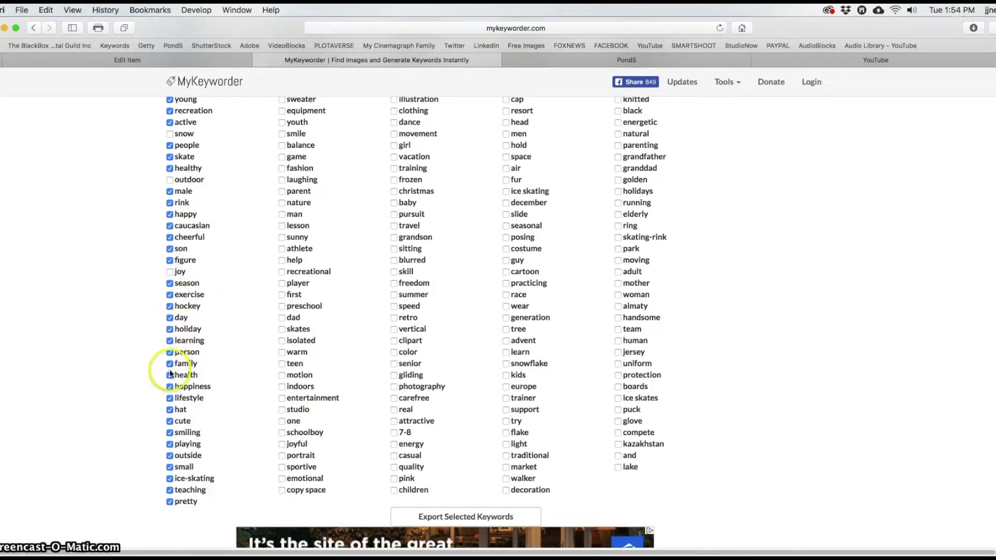
click(170, 410)
click(170, 409)
click(175, 421)
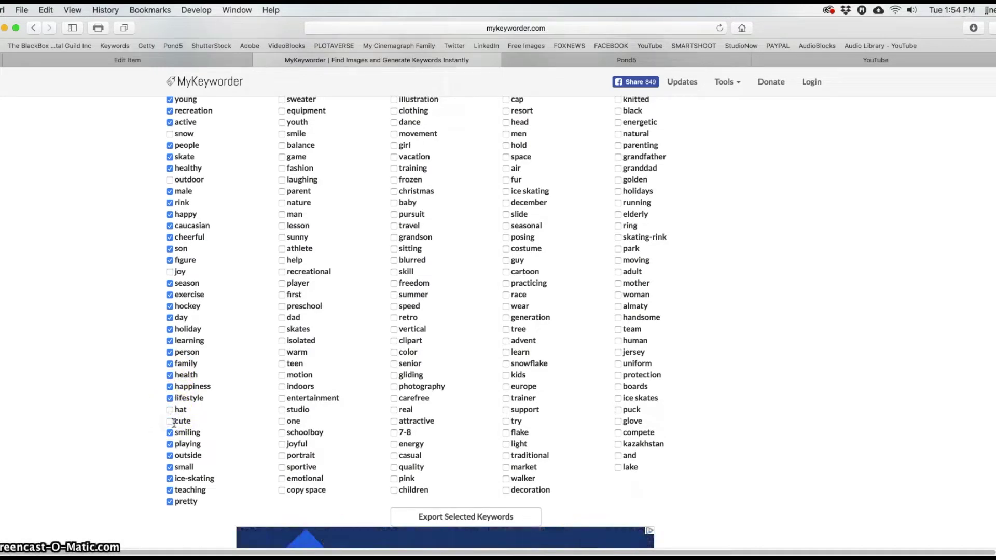
scroll(189, 406, down, 2)
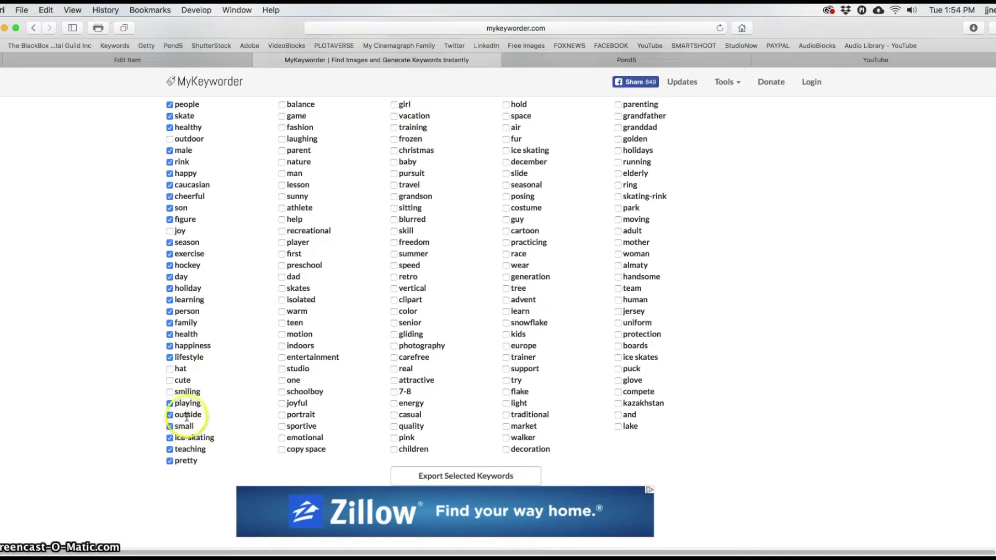
click(170, 450)
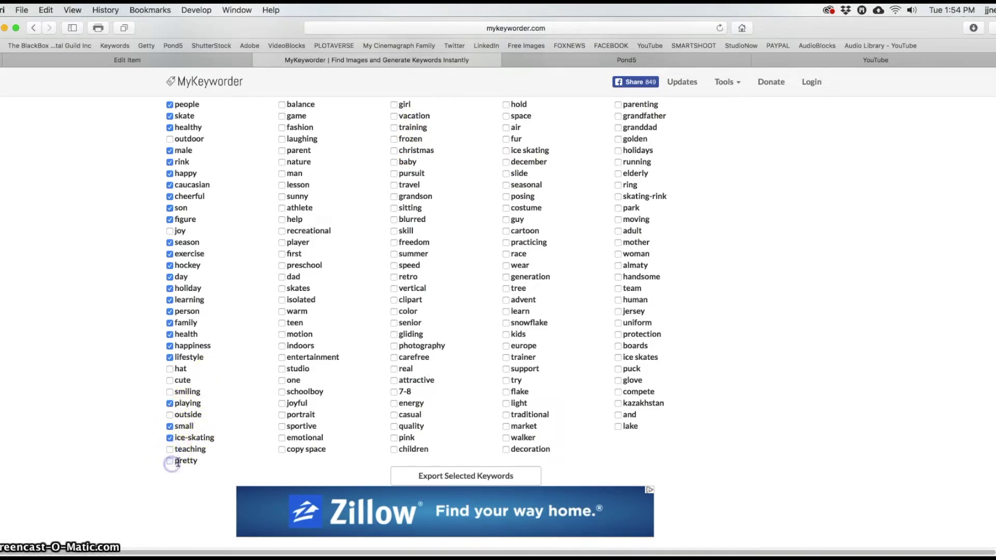
Add the arena keyword from the Other Keywords to the selection
scroll(303, 431, up, 5)
scroll(306, 423, down, 1)
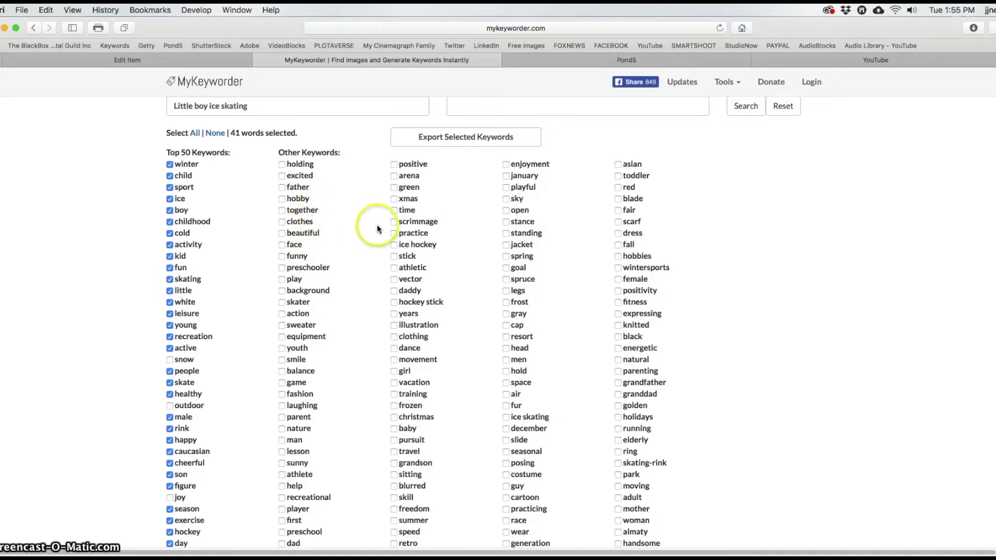
click(395, 176)
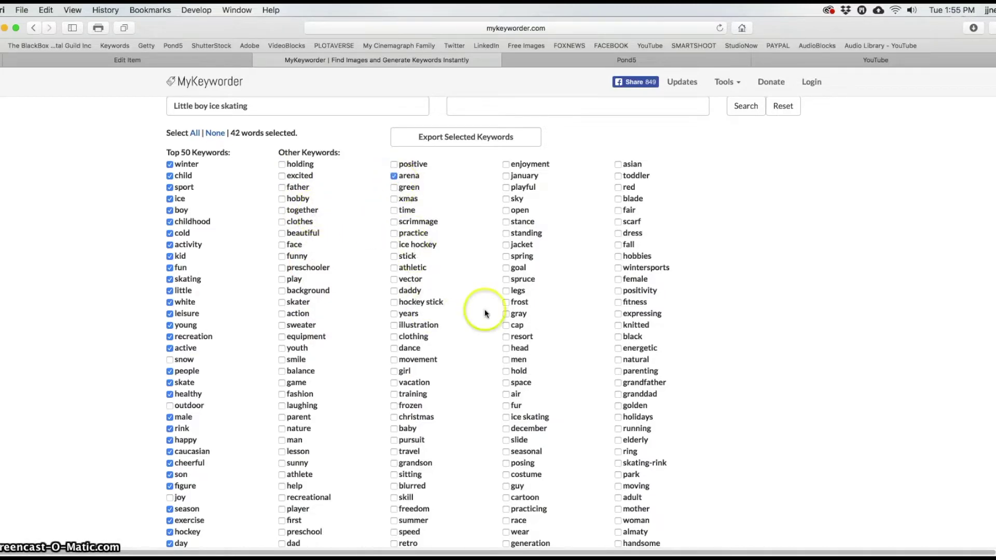
Export the selected keywords and copy the whole resulting list
scroll(482, 310, down, 10)
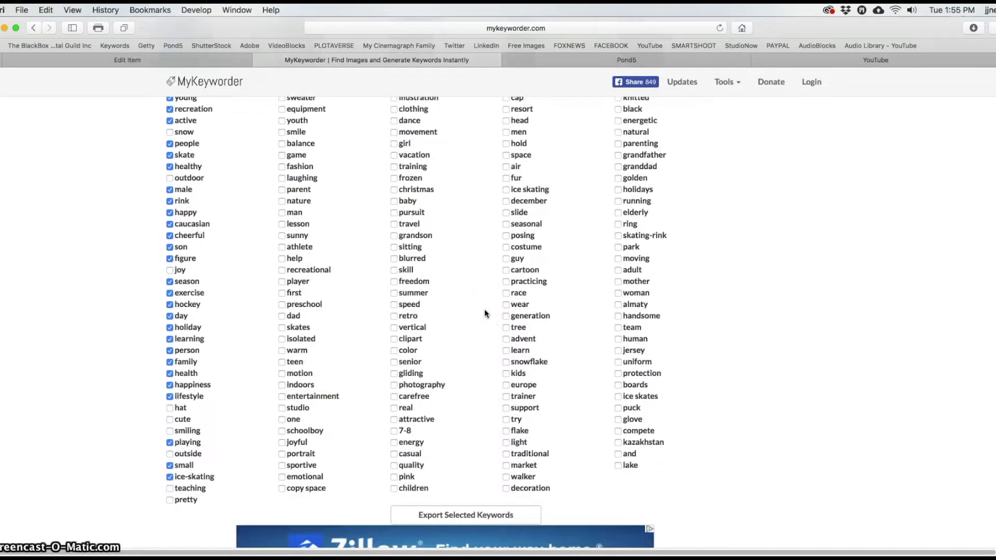
scroll(486, 313, up, 10)
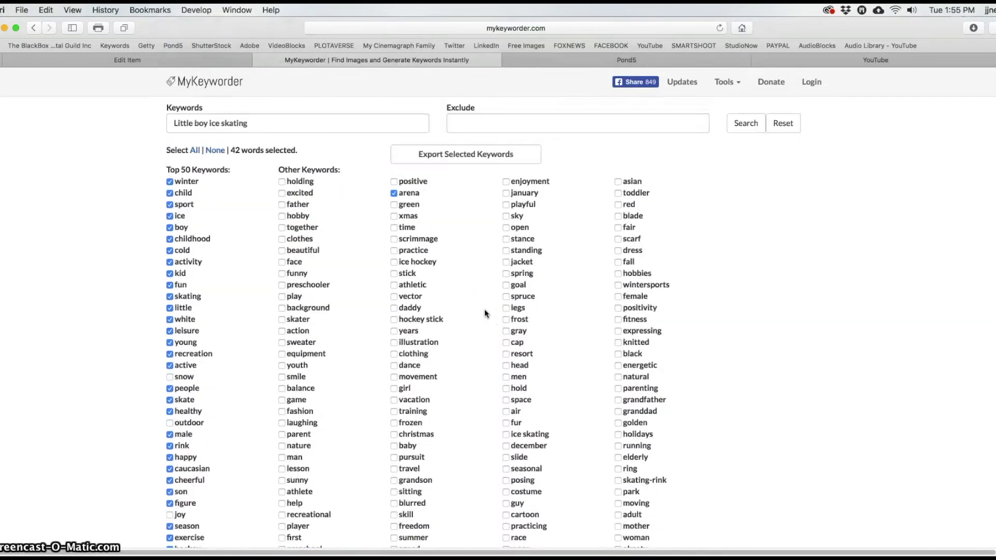
click(457, 154)
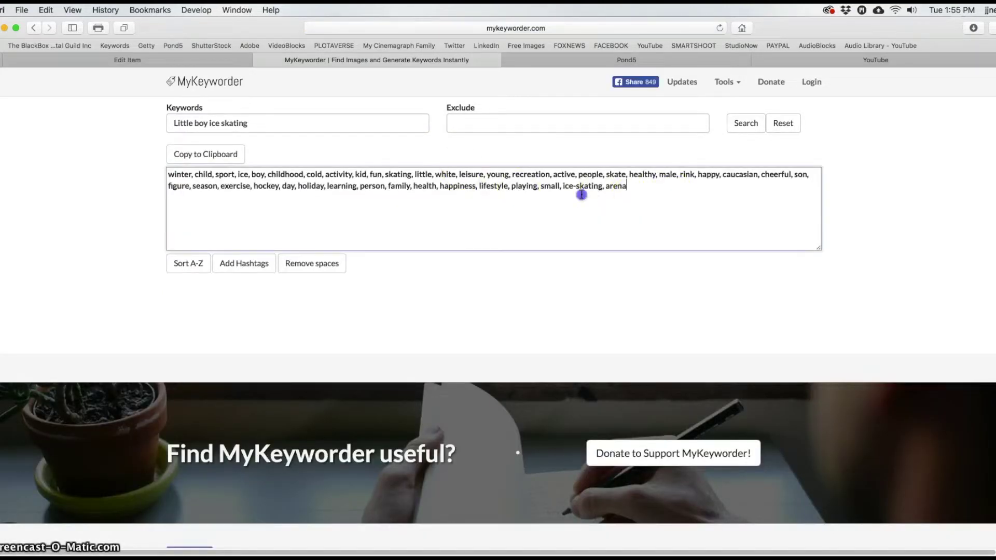
click(671, 193)
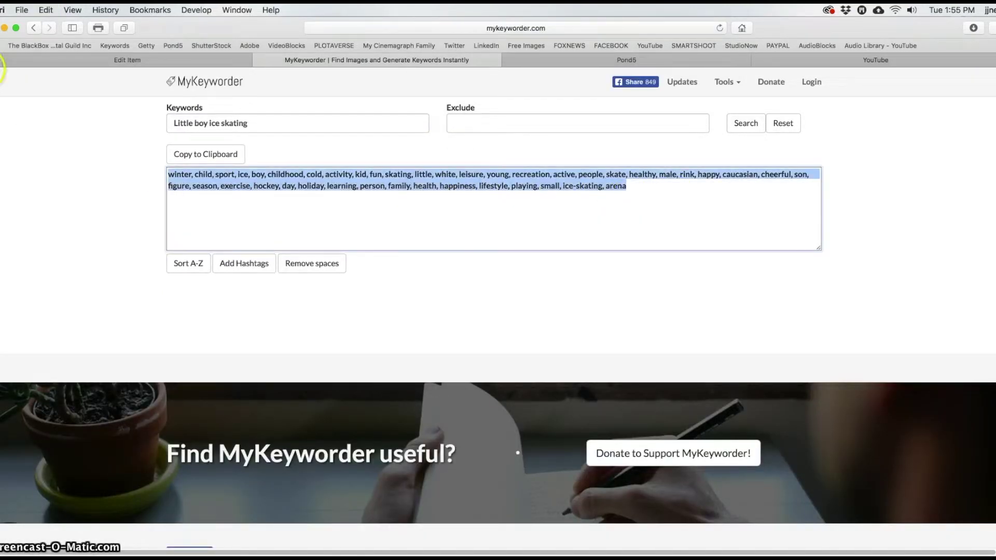
Return to the Pond5 item and add the copied keyword list as the clip's keywords
click(155, 59)
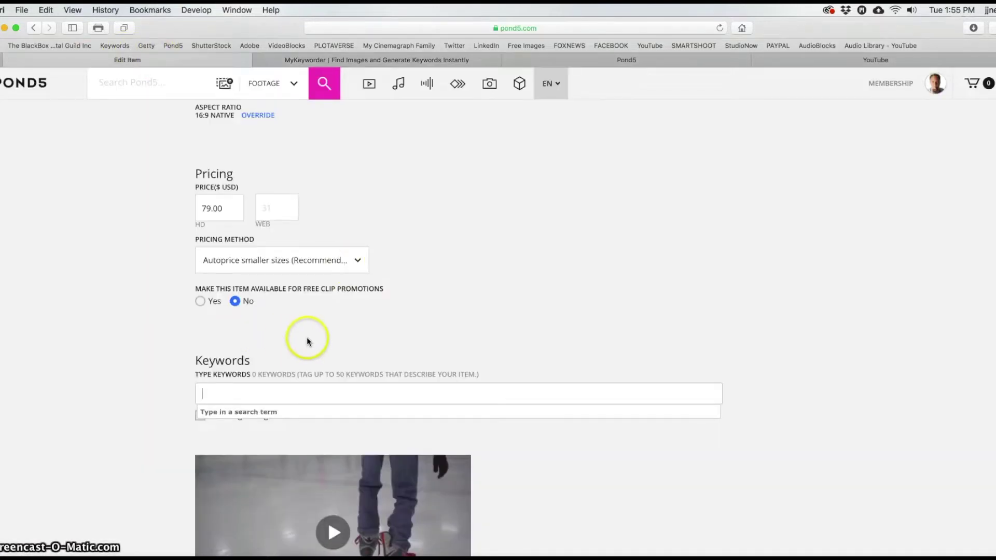
scroll(318, 366, down, 3)
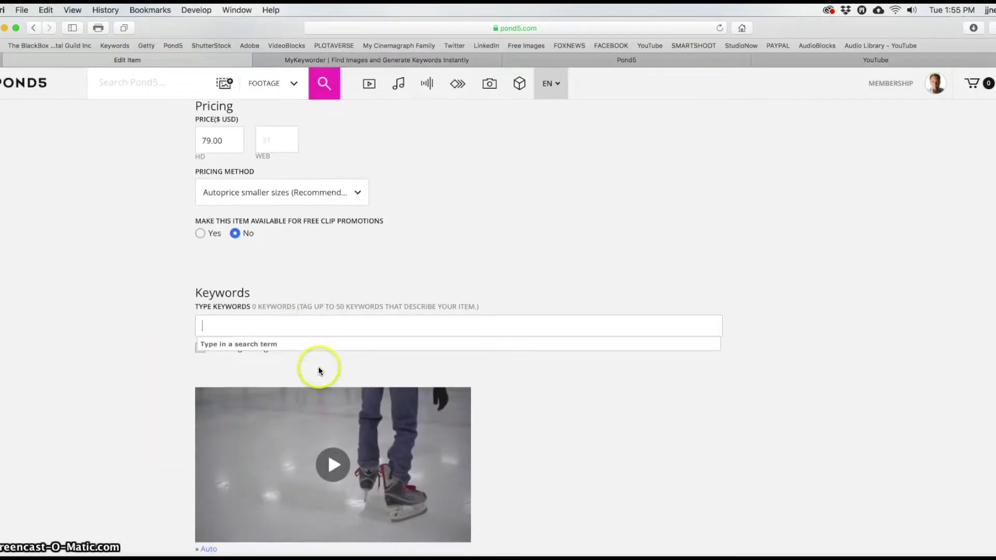
click(218, 328)
text(rink, happy, caucasian, cheerful, son, figure, season, exercise, hockey, day, holiday, learning, person, family, health, happiness, lifestyle, playing, small, ice-skating, arena)
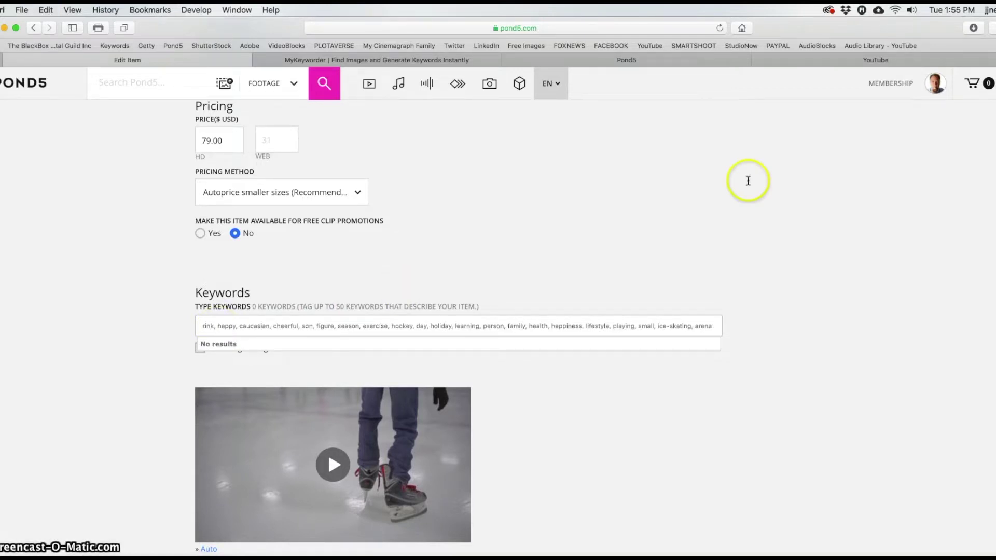
key(Return)
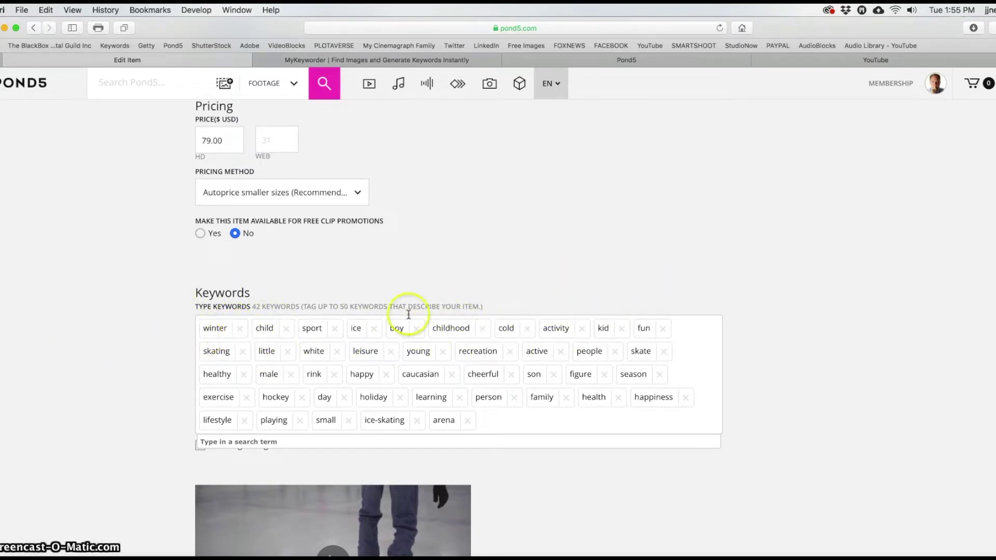
Review the clip's keywords and people suggestions, and check the order of the exported list in MyKeyworder
scroll(443, 270, down, 7)
scroll(443, 298, down, 1)
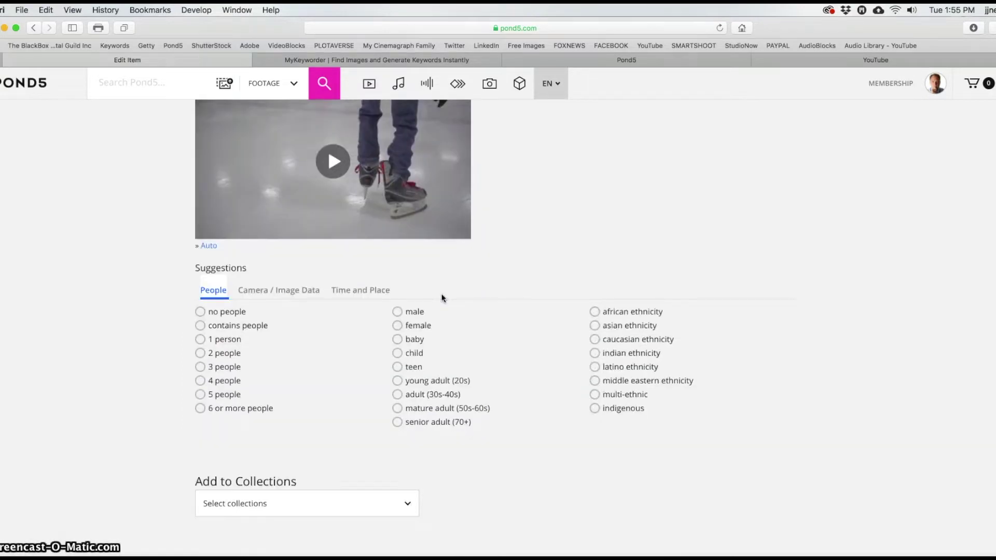
scroll(465, 340, up, 10)
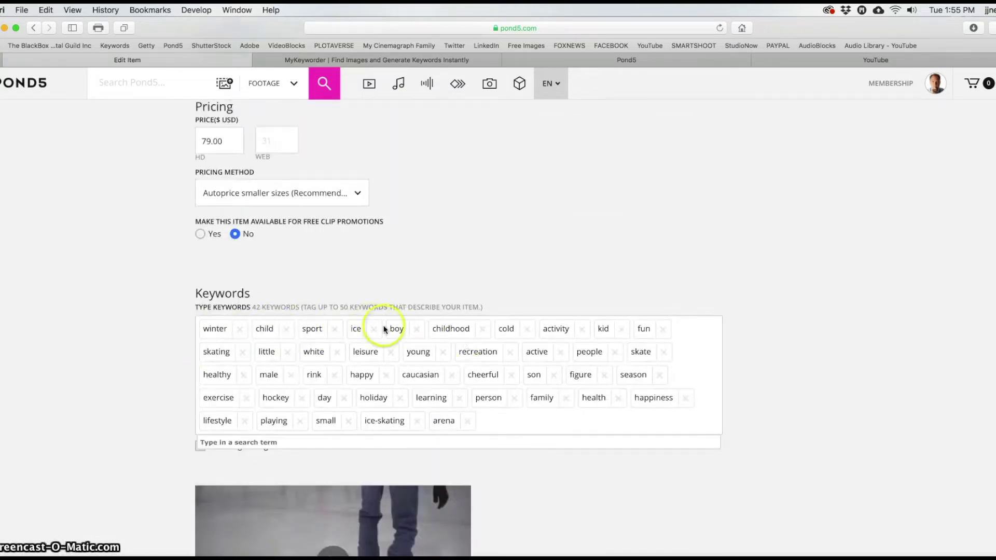
scroll(480, 331, up, 5)
scroll(481, 334, down, 2)
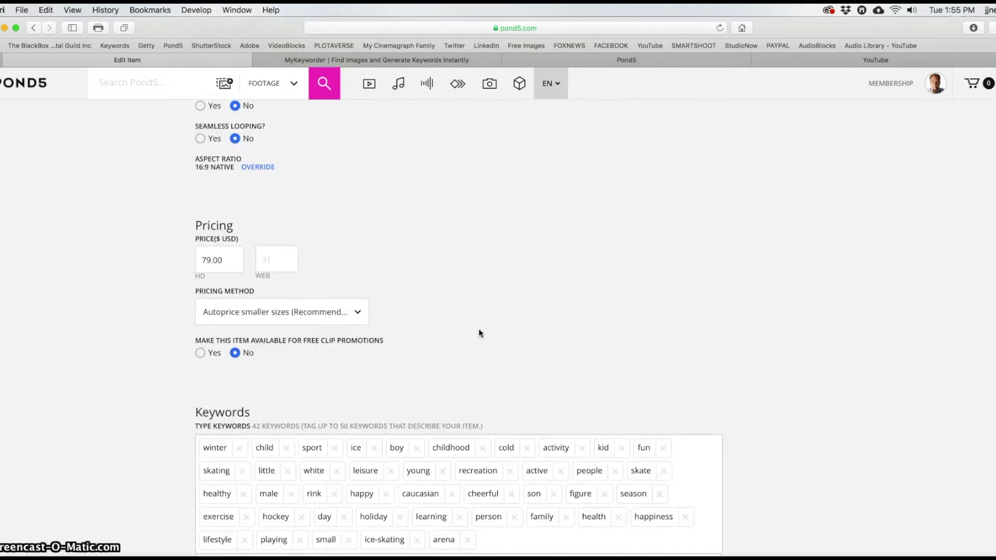
click(290, 449)
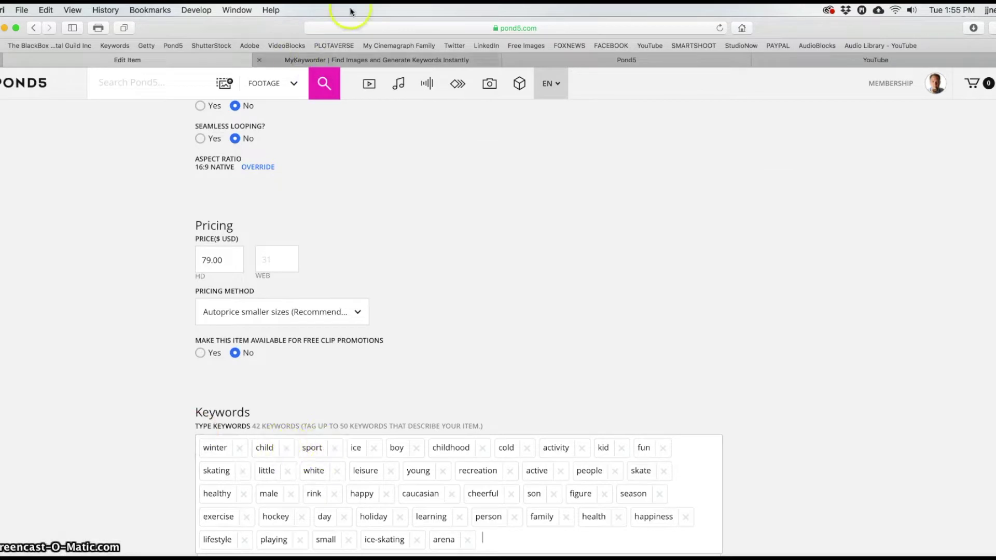
click(348, 61)
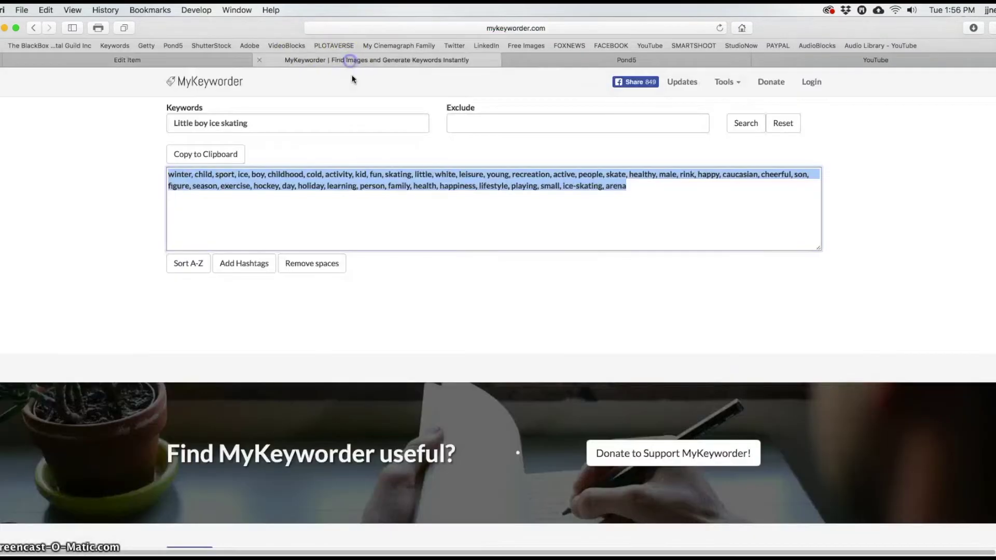
click(169, 173)
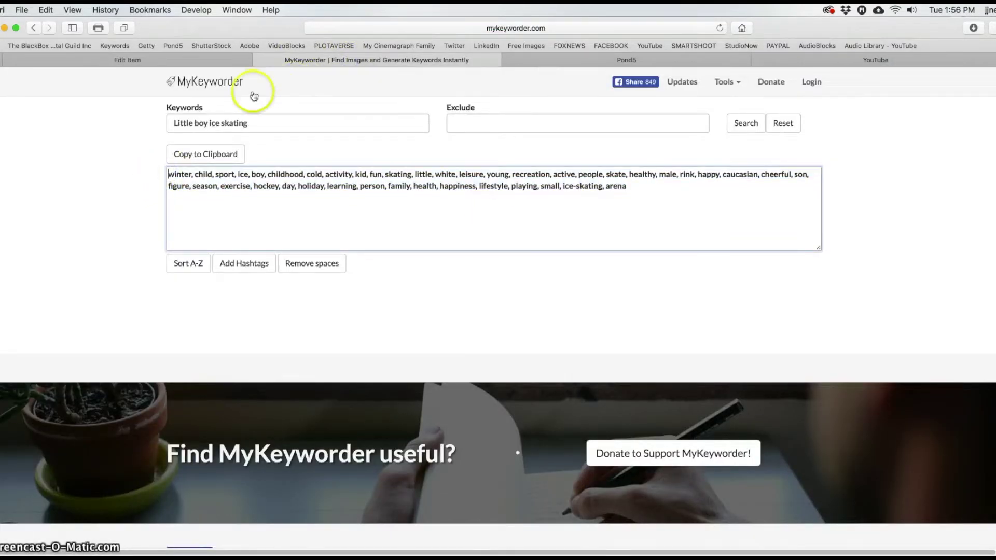
click(189, 60)
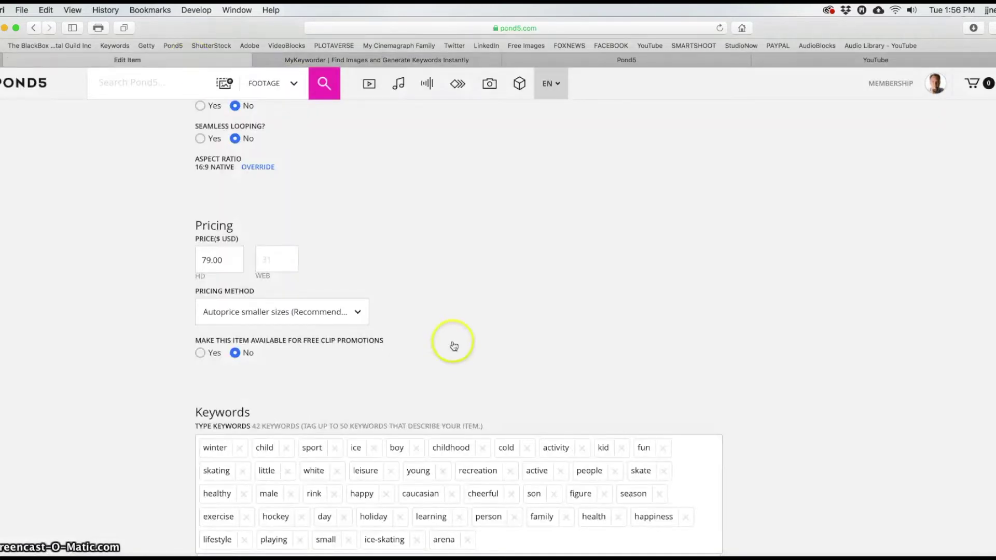
Tag the clip with the "contains people" suggestion
scroll(452, 345, down, 3)
scroll(454, 346, down, 6)
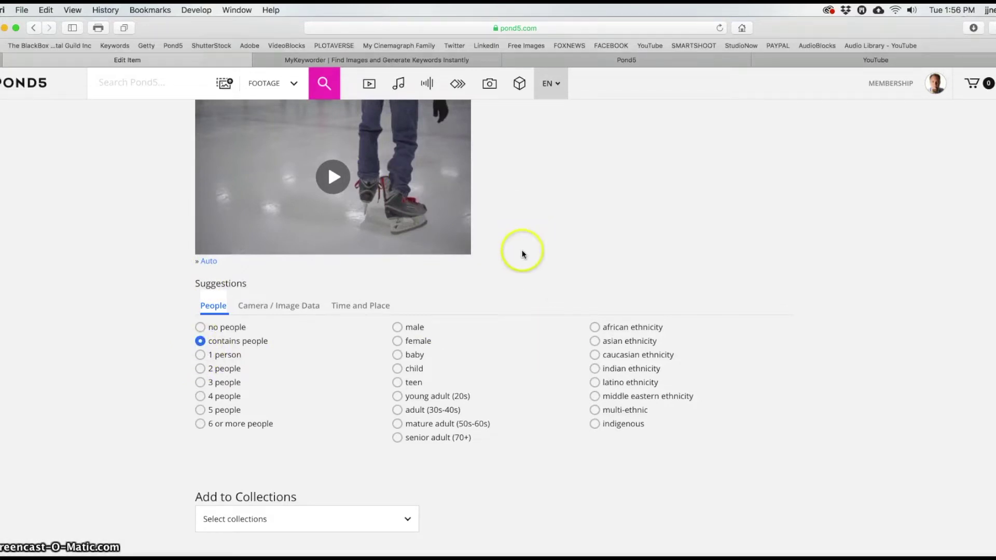
scroll(519, 267, down, 1)
Review the item form from the collections, notes and save options back up to the summary
scroll(518, 263, down, 20)
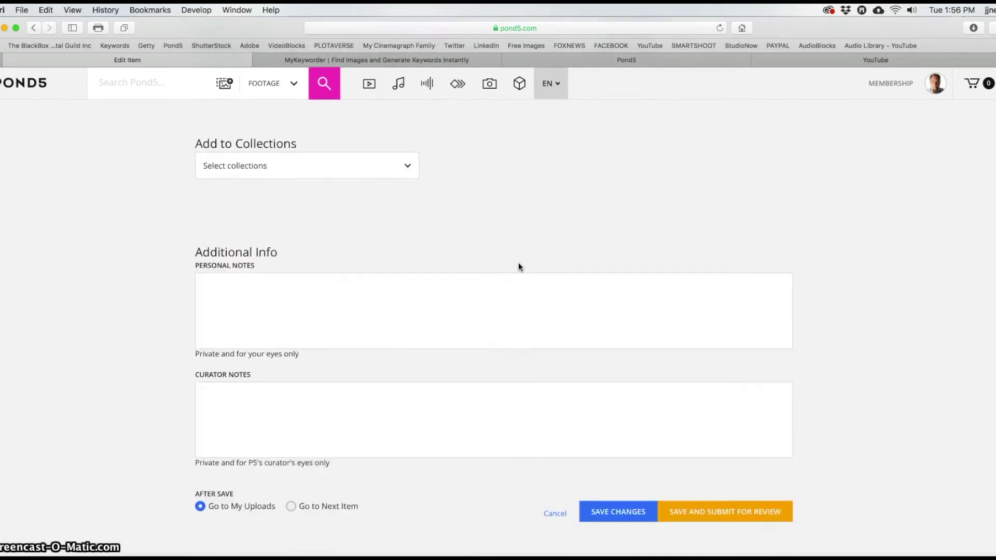
scroll(519, 267, up, 15)
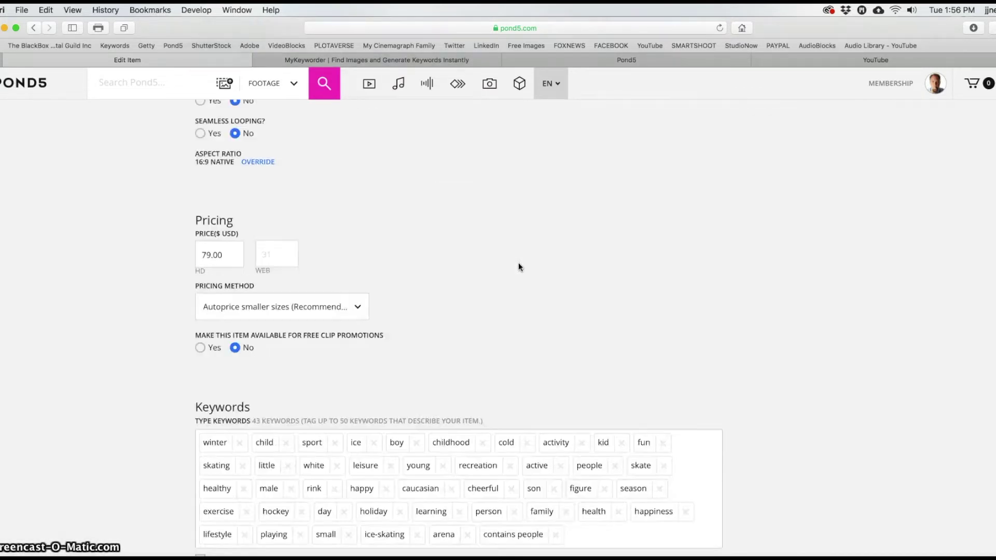
scroll(518, 263, up, 10)
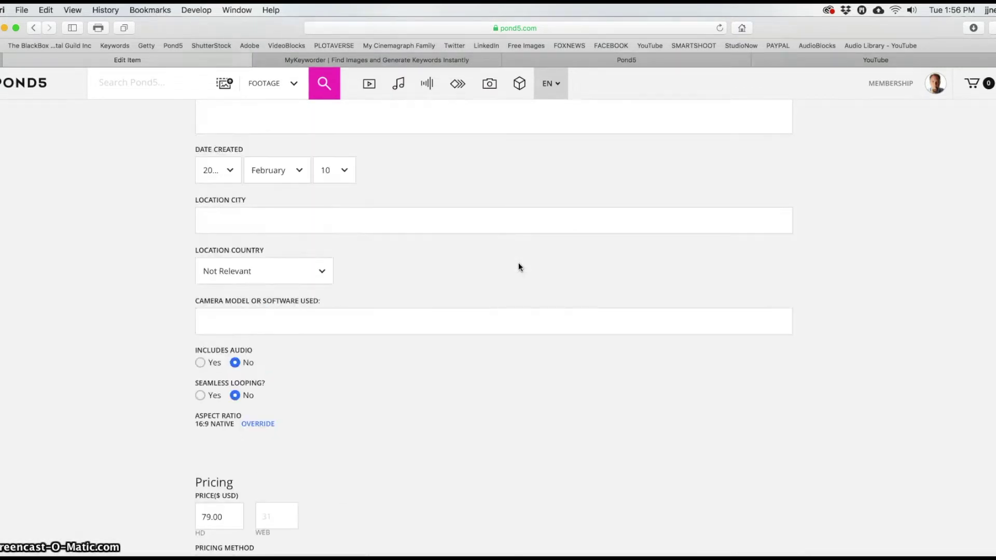
scroll(518, 263, up, 5)
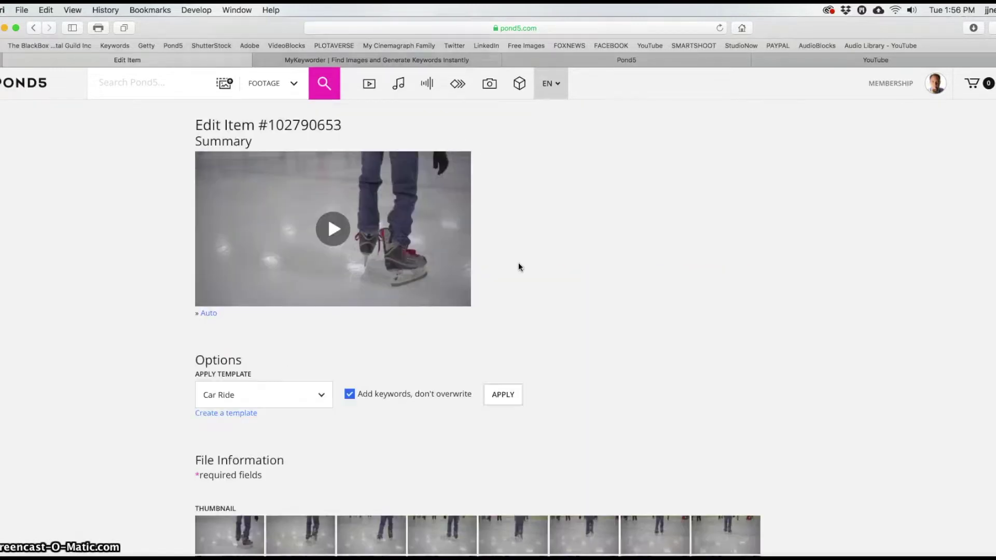
Save the ice skating clip's details and submit the clip for review
scroll(518, 263, down, 12)
scroll(519, 263, down, 10)
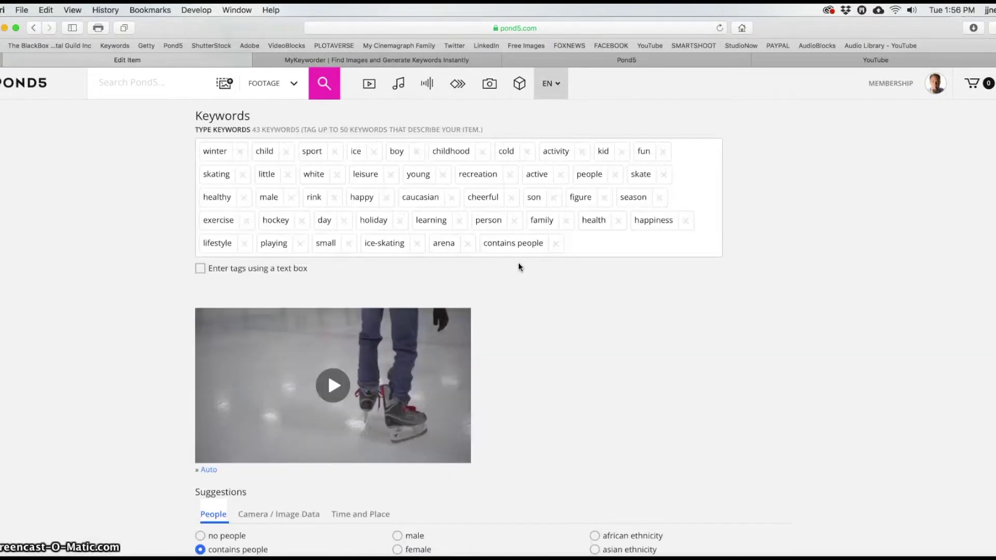
scroll(519, 262, down, 5)
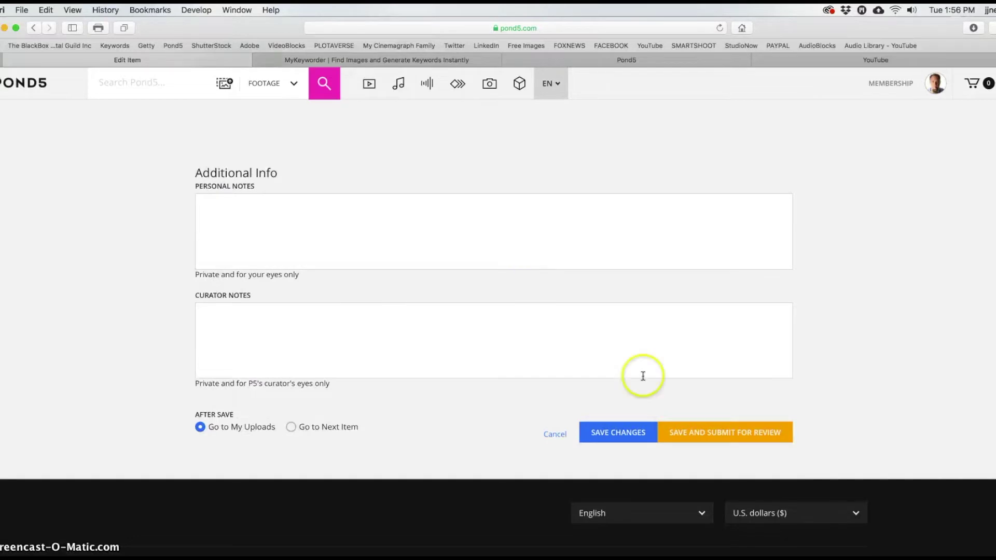
click(727, 437)
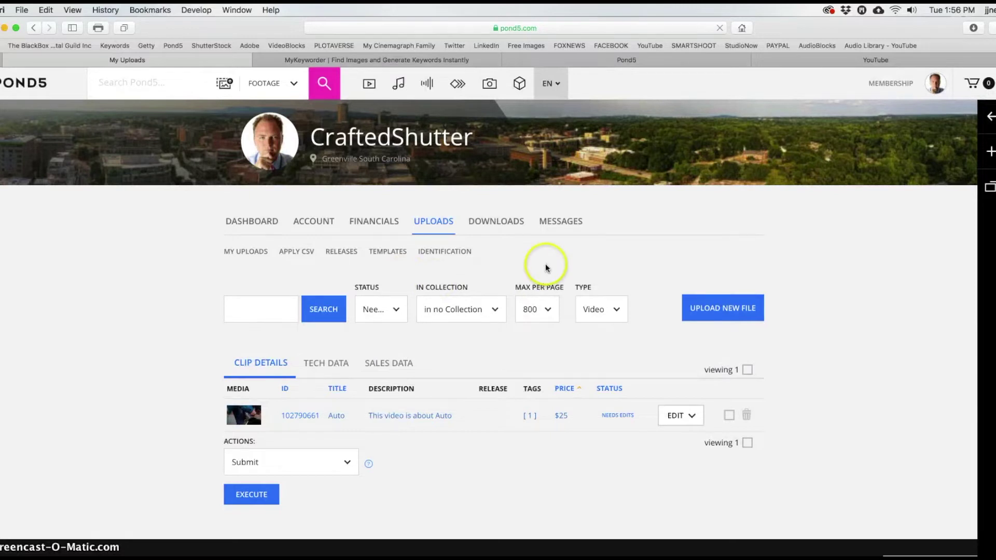
Select the remaining uploaded clip titled "Auto" and choose Attach Release as the action for it
scroll(544, 262, down, 3)
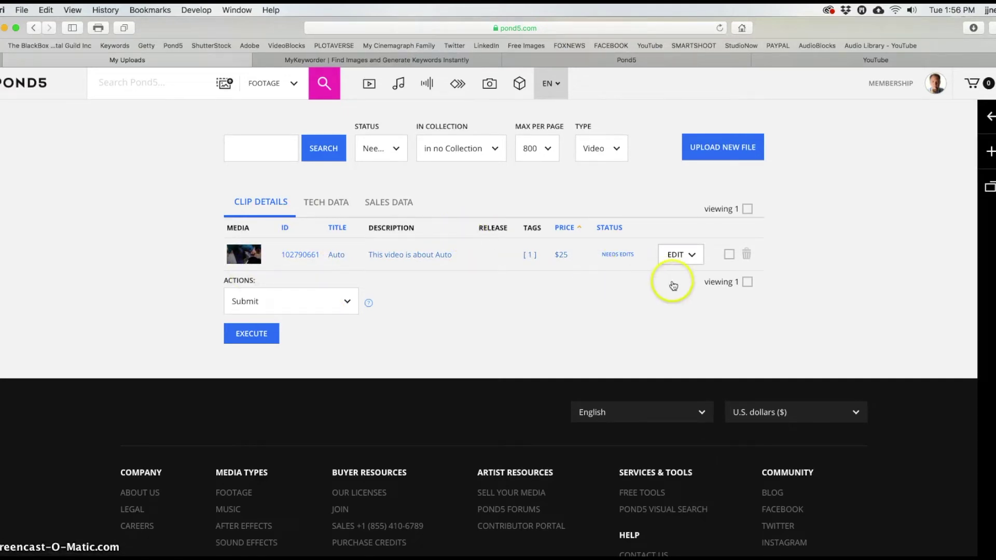
click(728, 255)
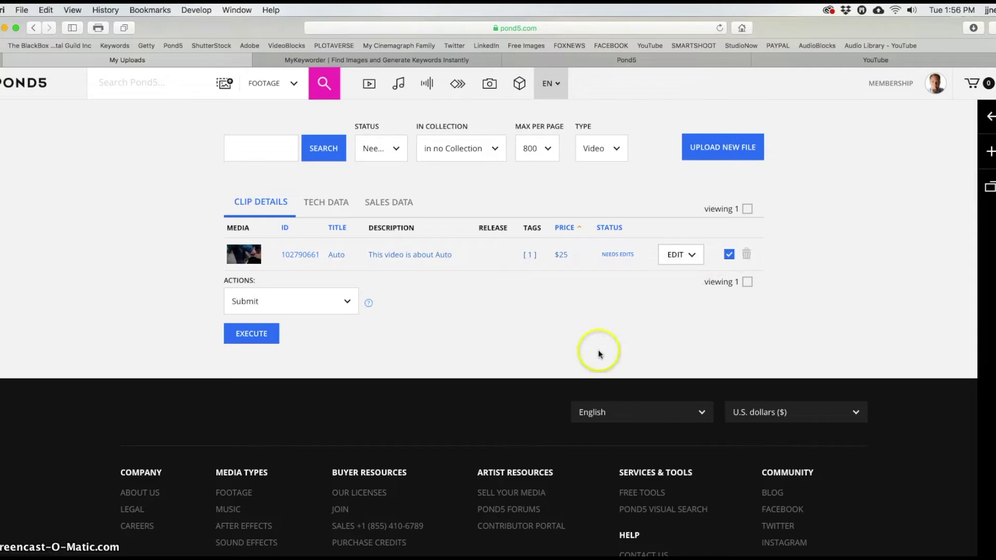
click(335, 300)
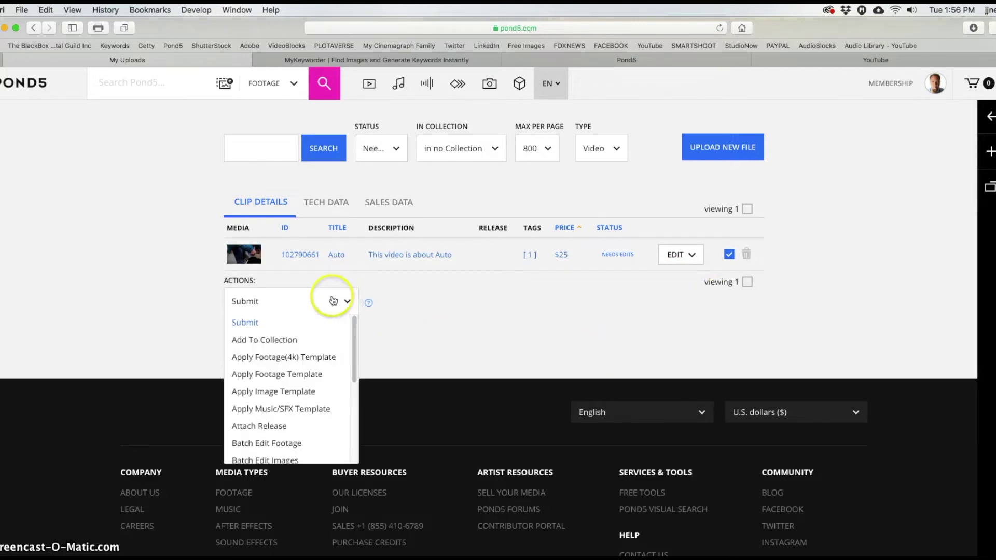
click(634, 325)
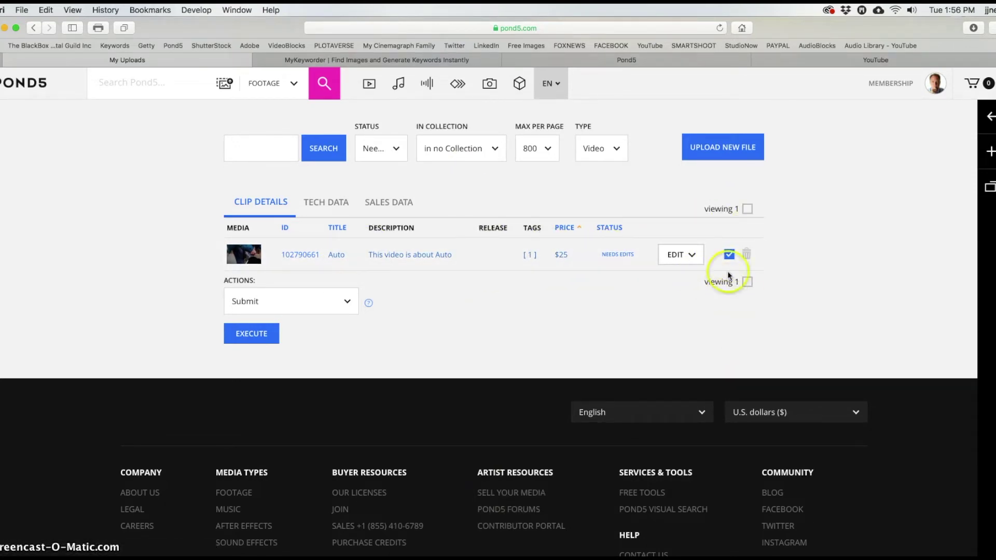
click(324, 304)
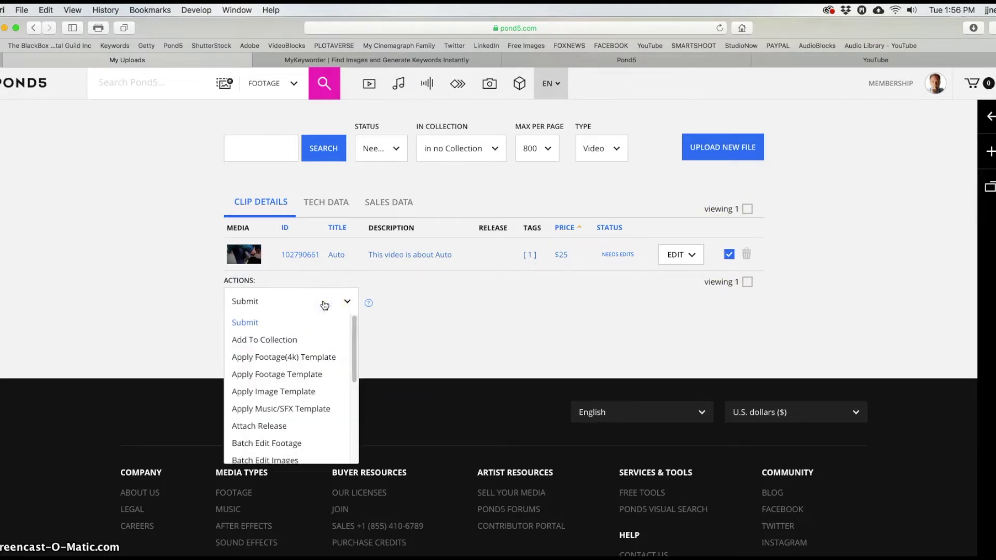
click(265, 426)
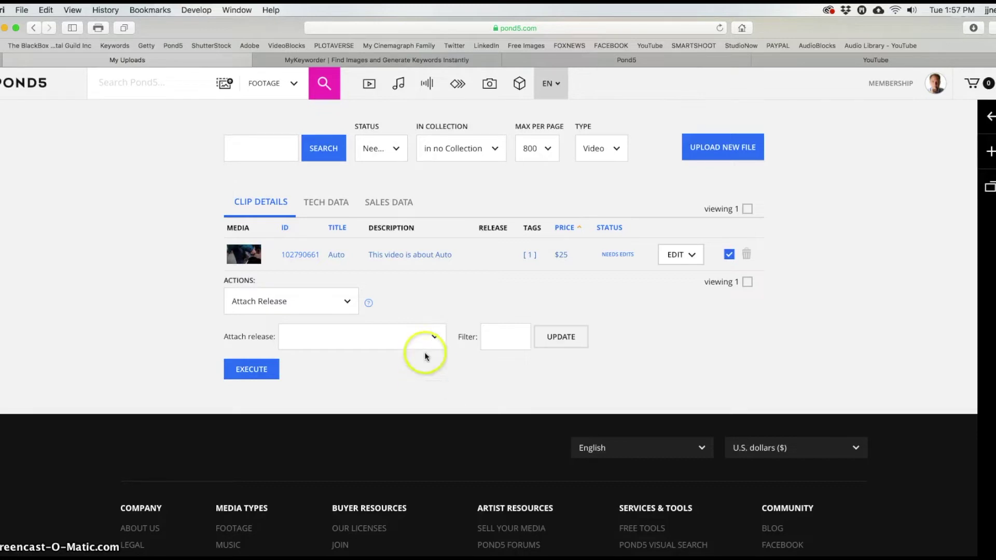
Look through the list of releases available to attach to the clip
click(433, 337)
scroll(363, 427, down, 5)
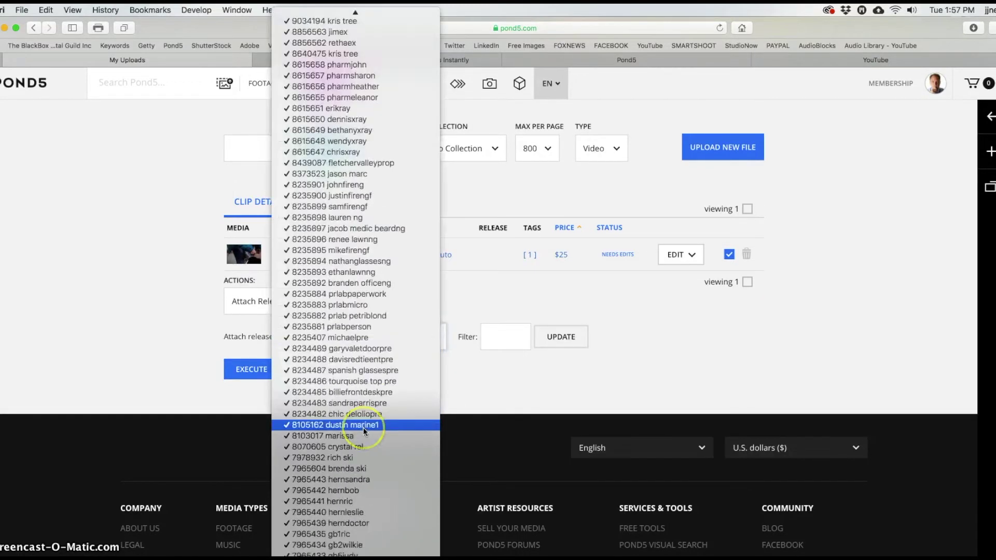
scroll(363, 428, up, 15)
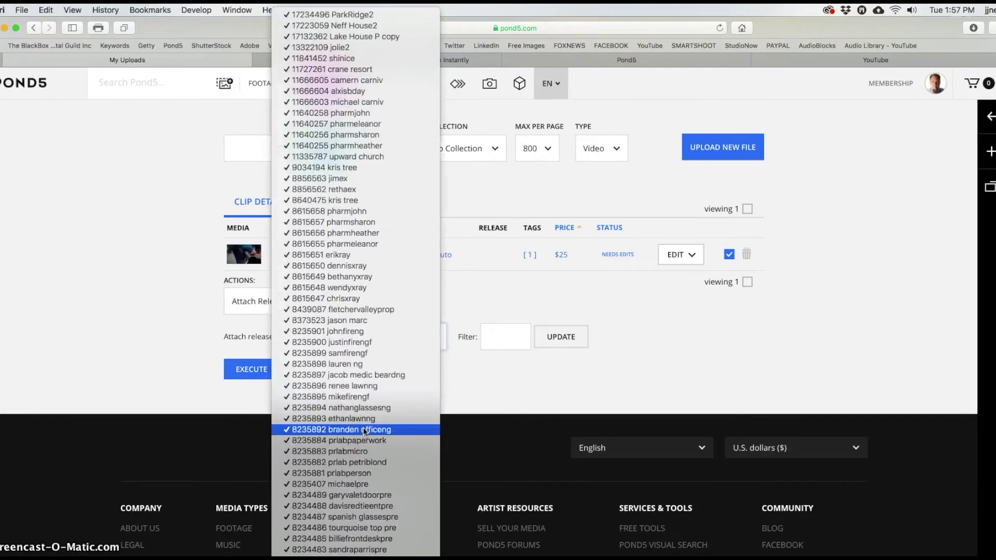
click(651, 358)
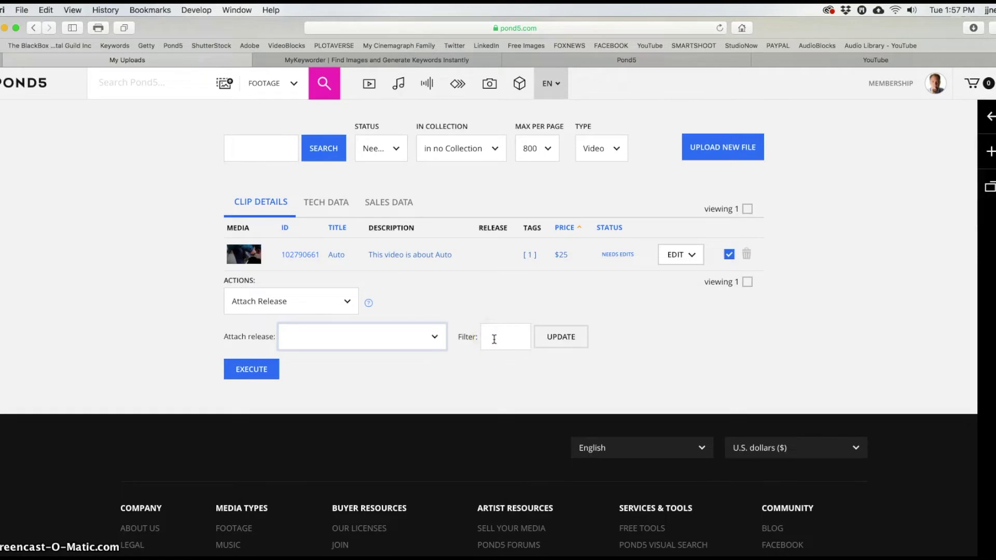
click(385, 337)
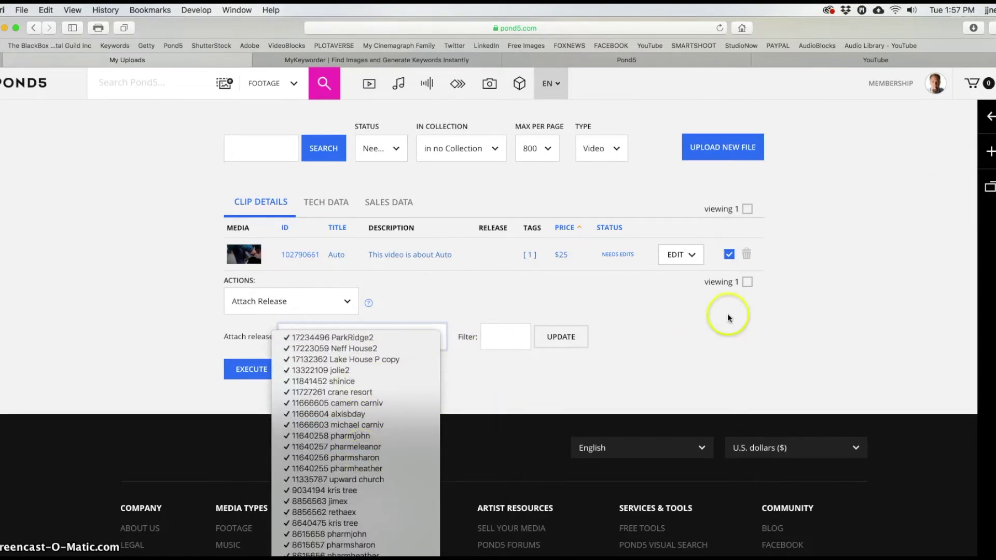
Filter the releases by the first model's name, attach the matching release to the selected clip, and dismiss the result window
click(500, 340)
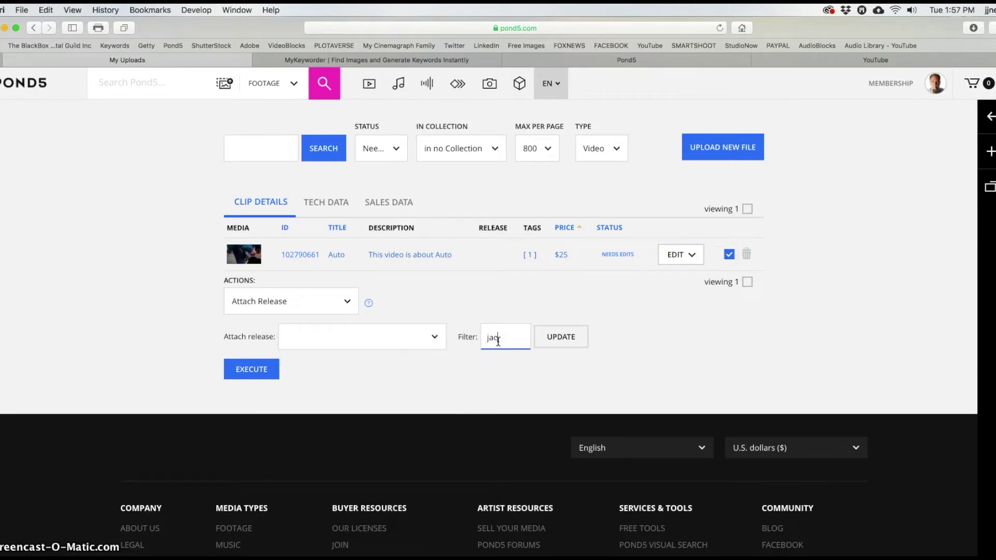
click(556, 337)
click(378, 336)
click(357, 359)
click(248, 370)
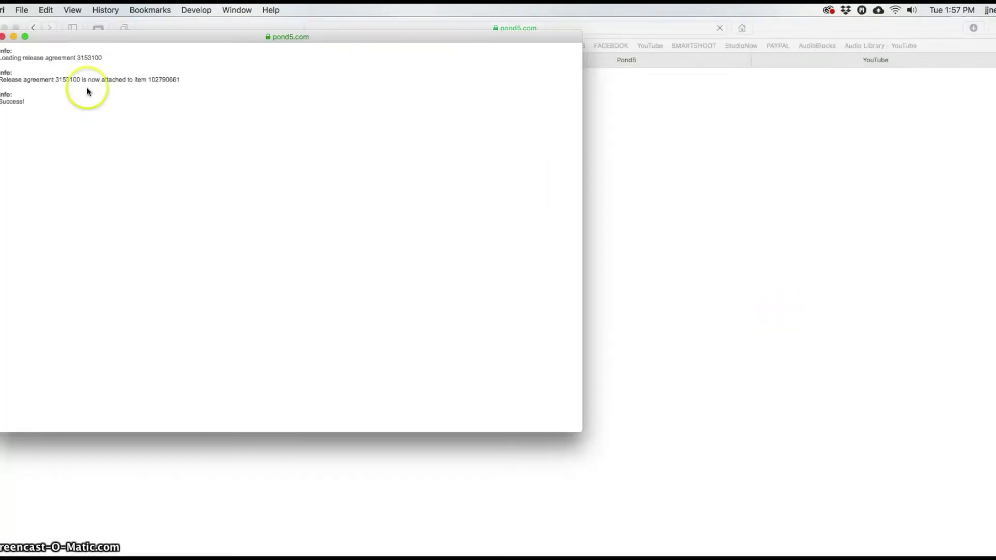
click(4, 37)
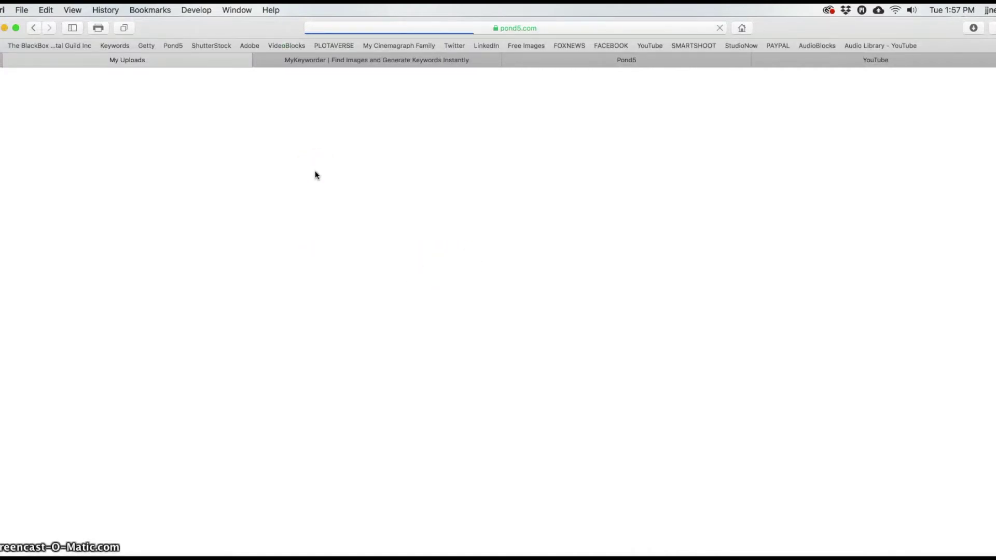
Check the release entry on the uploaded clip and view the information on attaching releases
scroll(668, 410, down, 3)
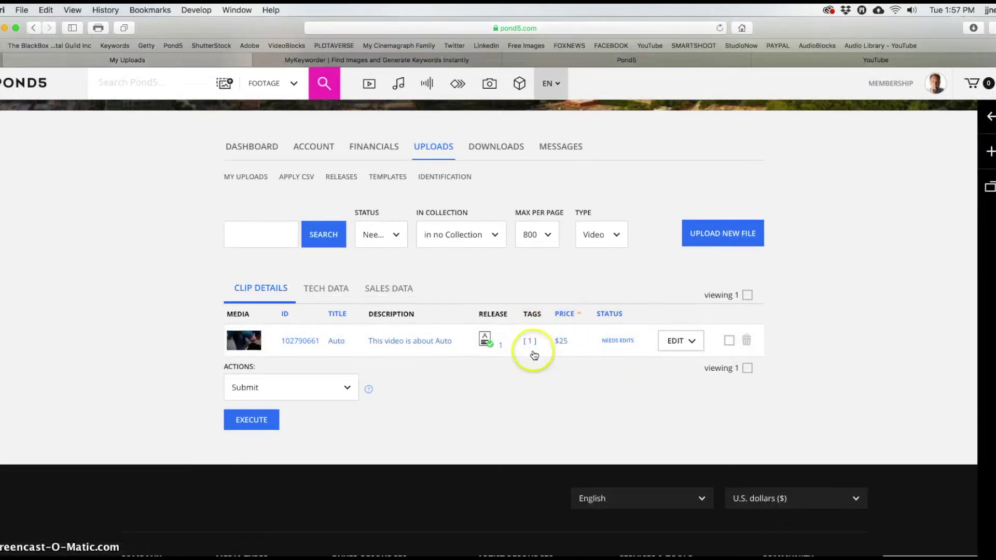
click(486, 344)
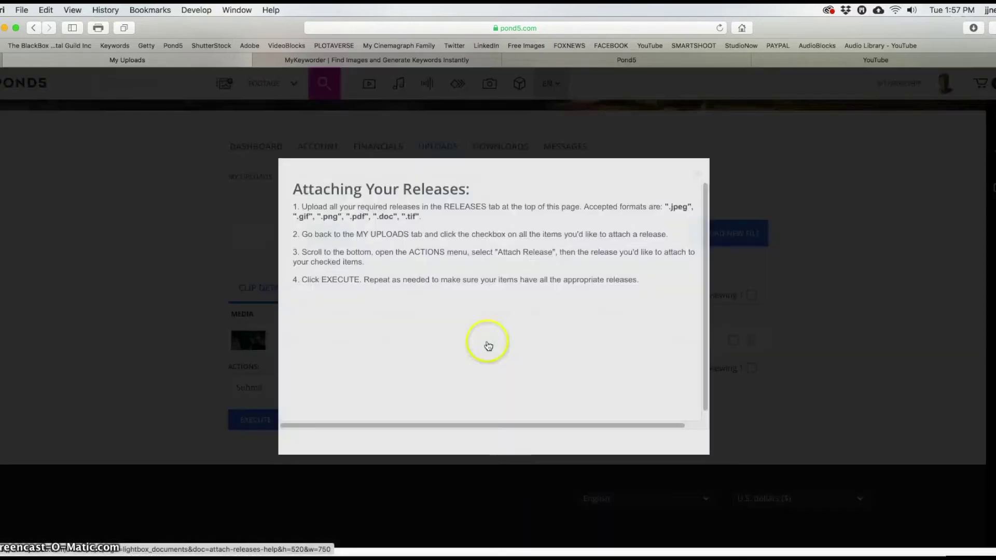
click(920, 205)
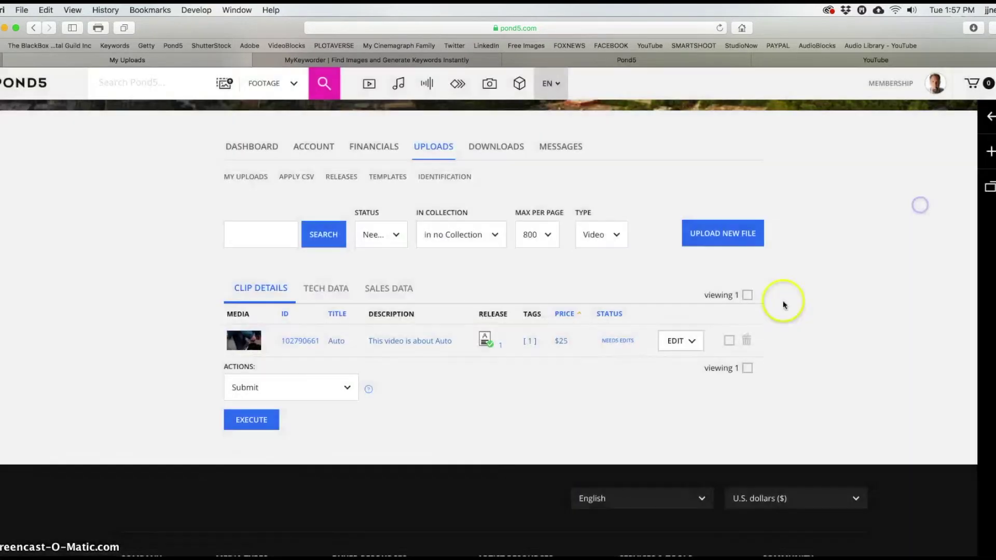
click(487, 340)
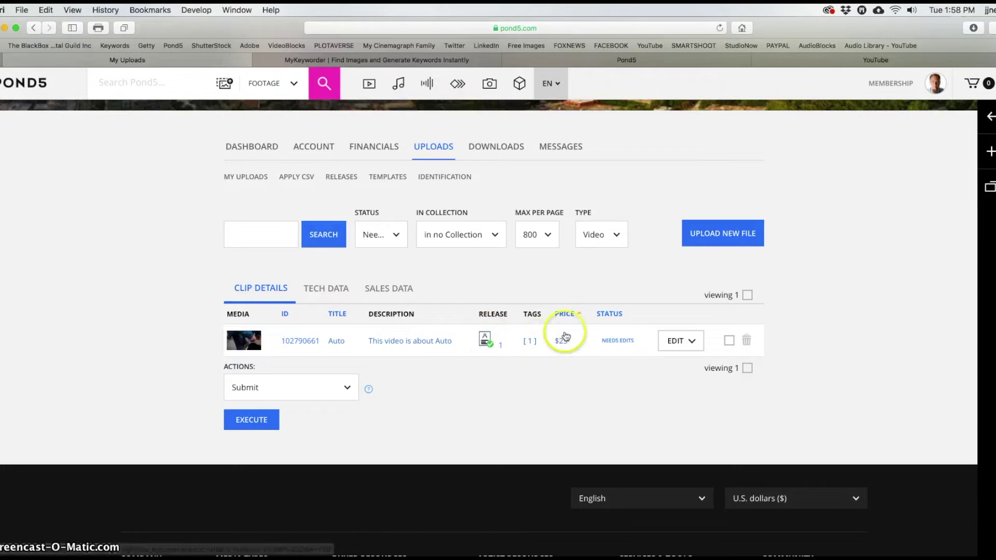
Attach a second release to the clip, filtering the releases by the second model's name, and dismiss the result window
click(729, 341)
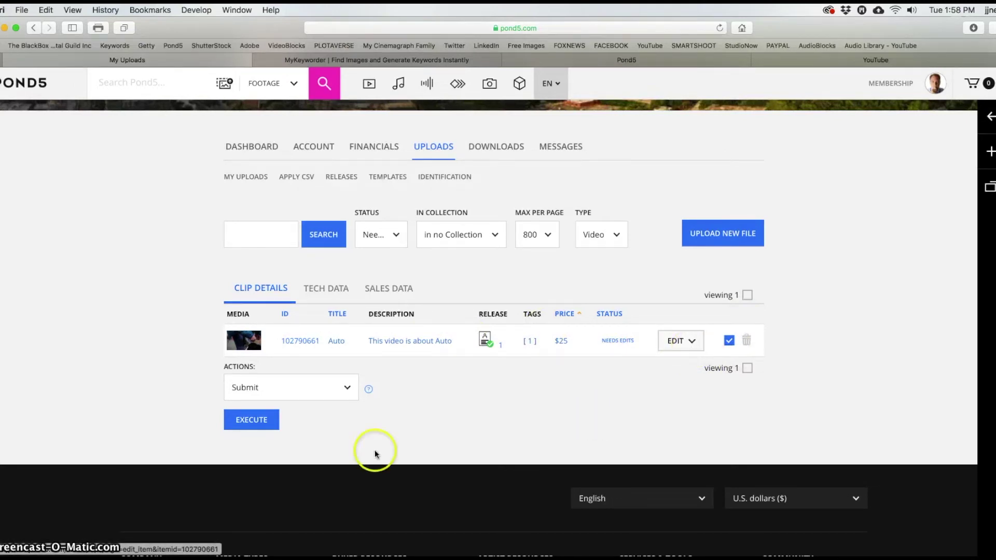
click(348, 389)
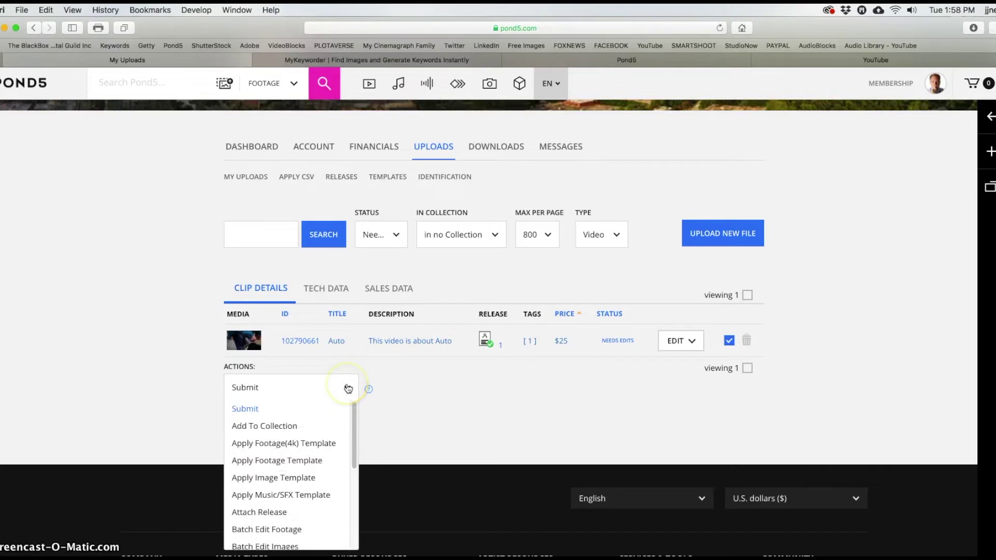
click(275, 512)
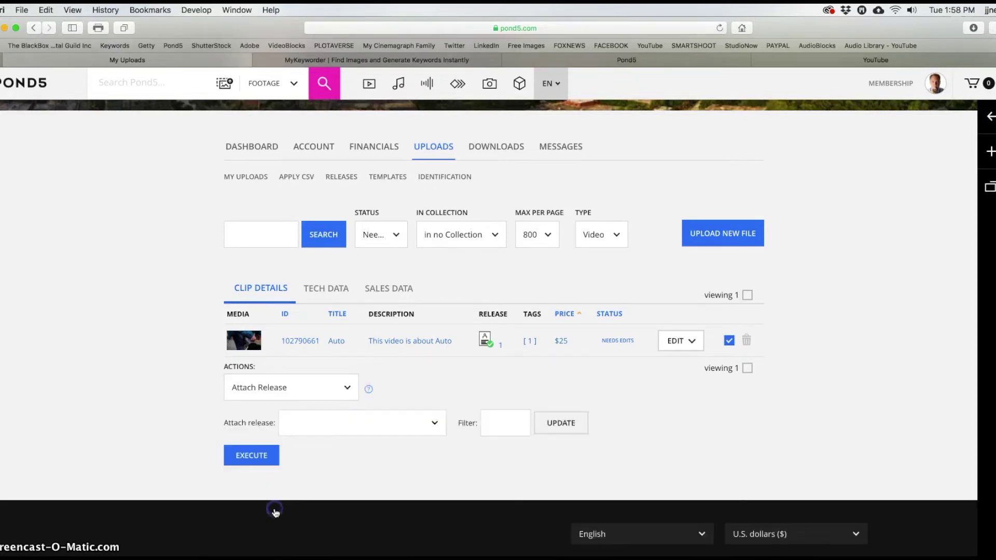
click(521, 425)
key(Return)
click(497, 390)
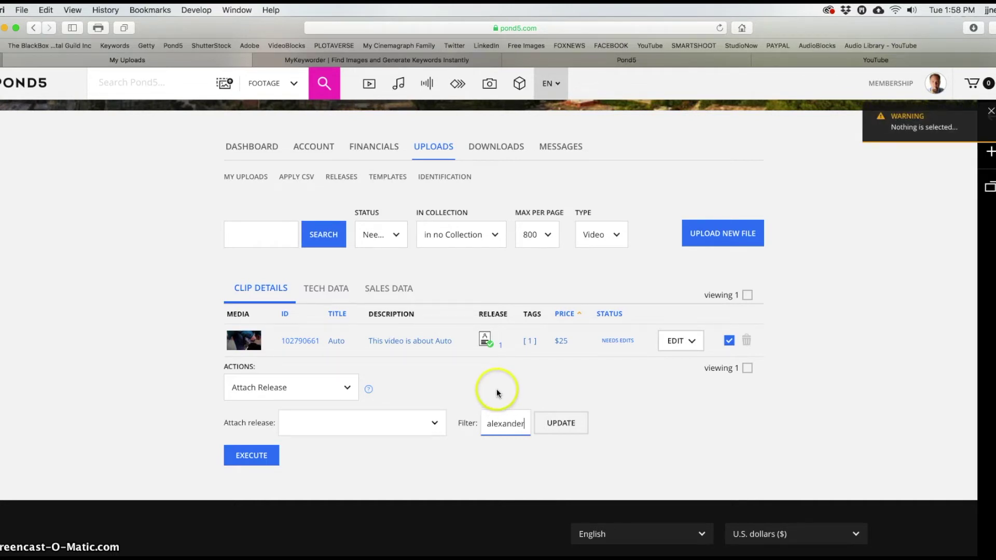
click(558, 423)
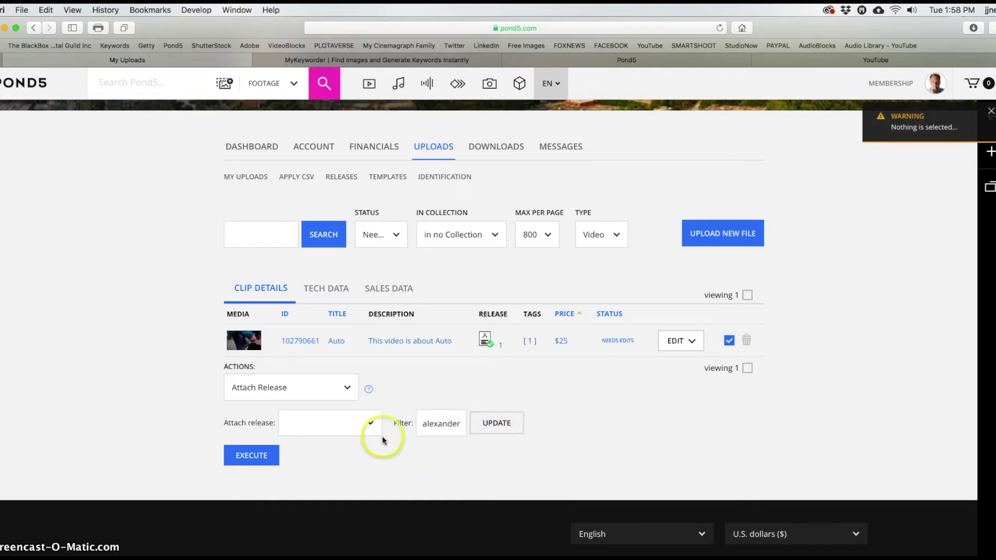
click(362, 420)
click(356, 428)
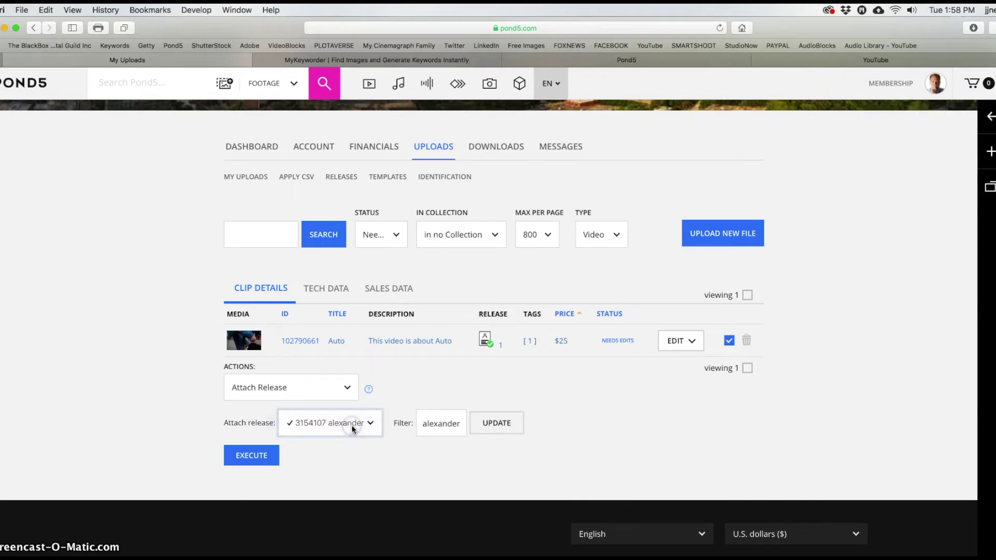
click(259, 455)
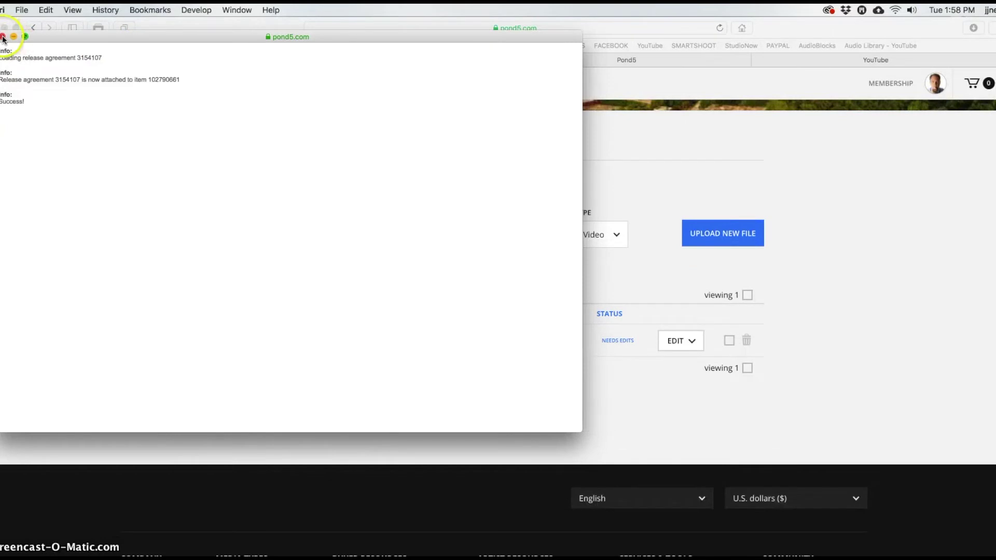
click(3, 37)
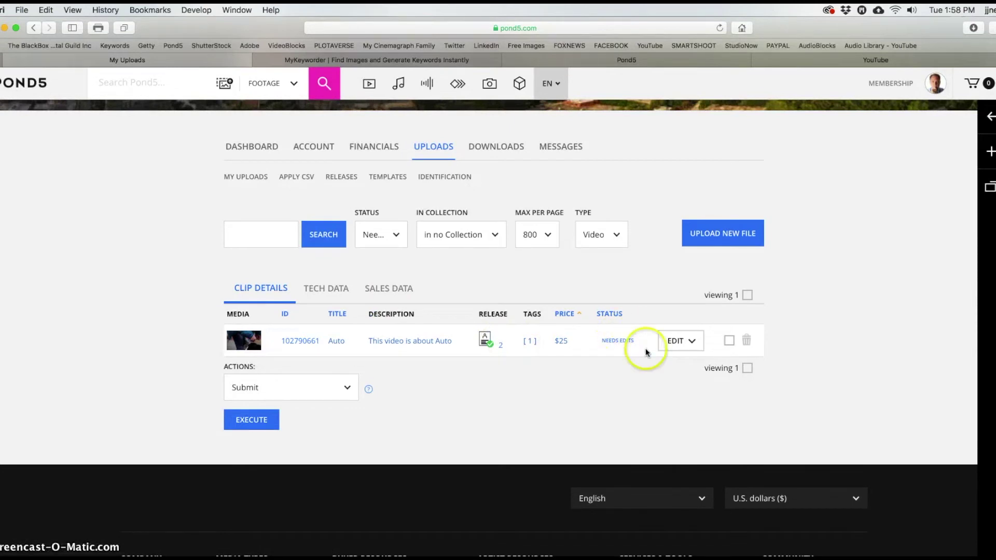
Open the skate-lacing clip for editing and look over its preview, thumbnails and file information
click(675, 341)
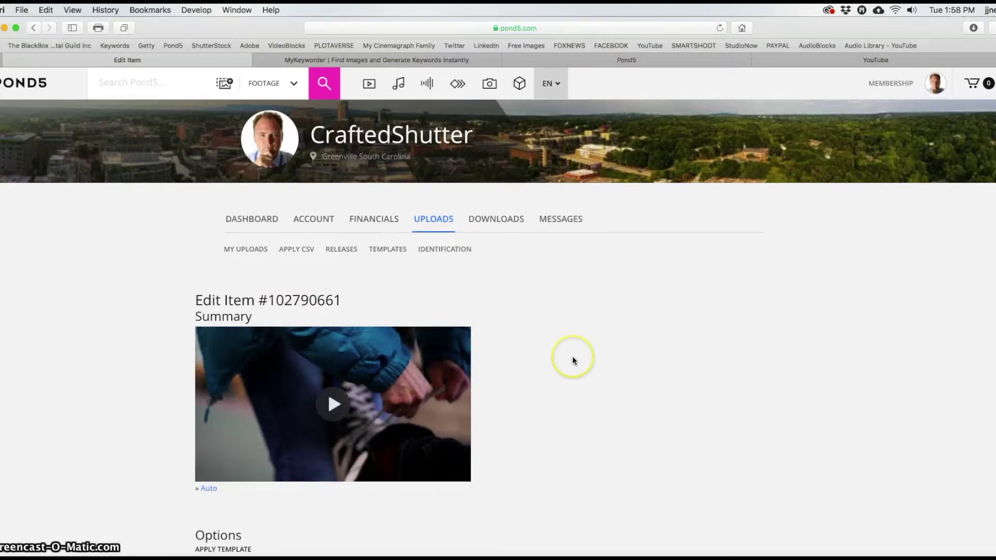
scroll(573, 357, down, 10)
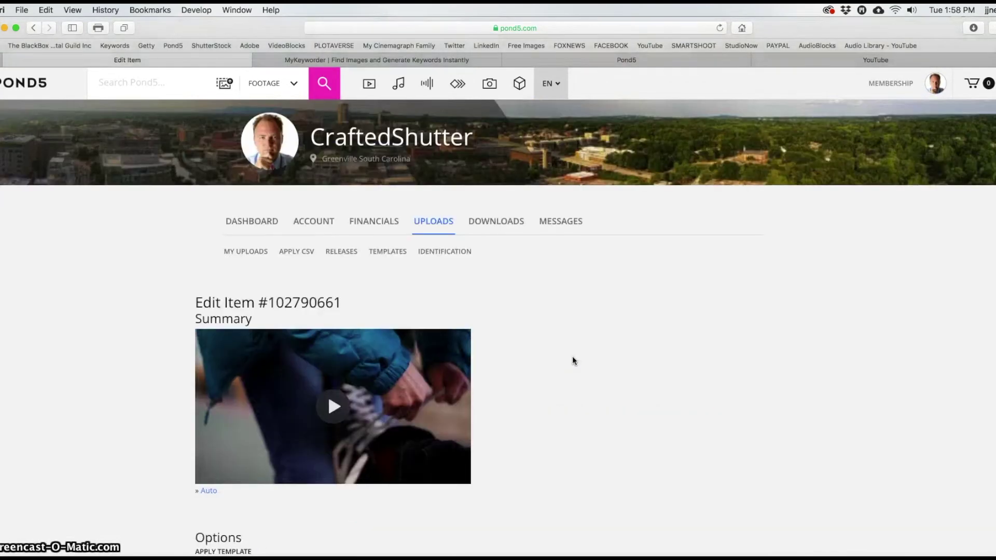
scroll(573, 358, down, 11)
scroll(573, 358, down, 3)
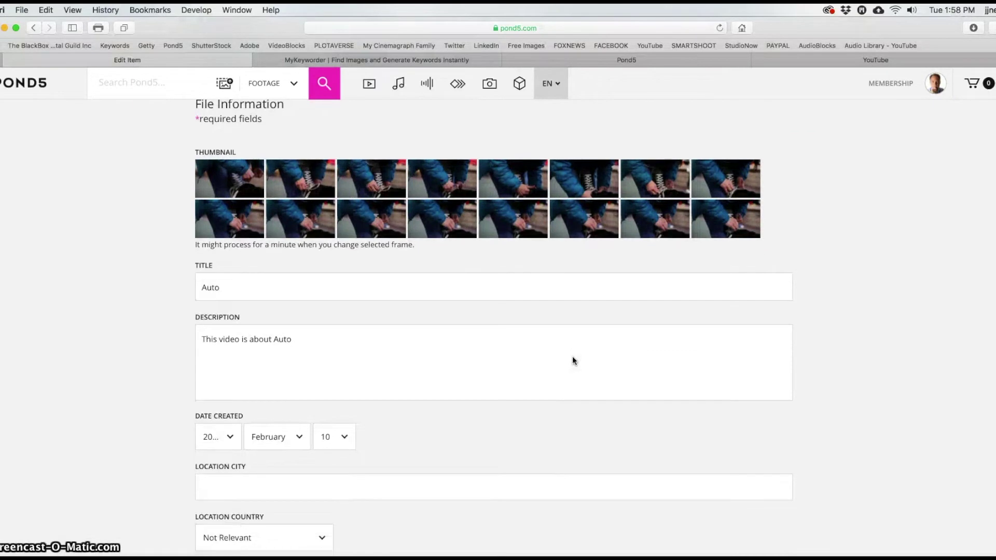
scroll(573, 358, down, 4)
scroll(573, 358, down, 6)
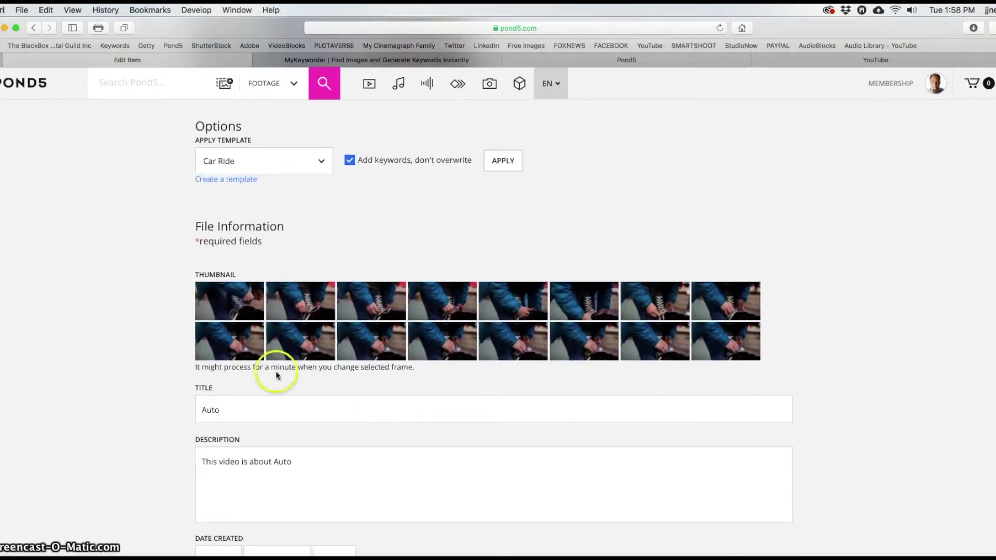
scroll(390, 361, up, 5)
scroll(390, 361, up, 5)
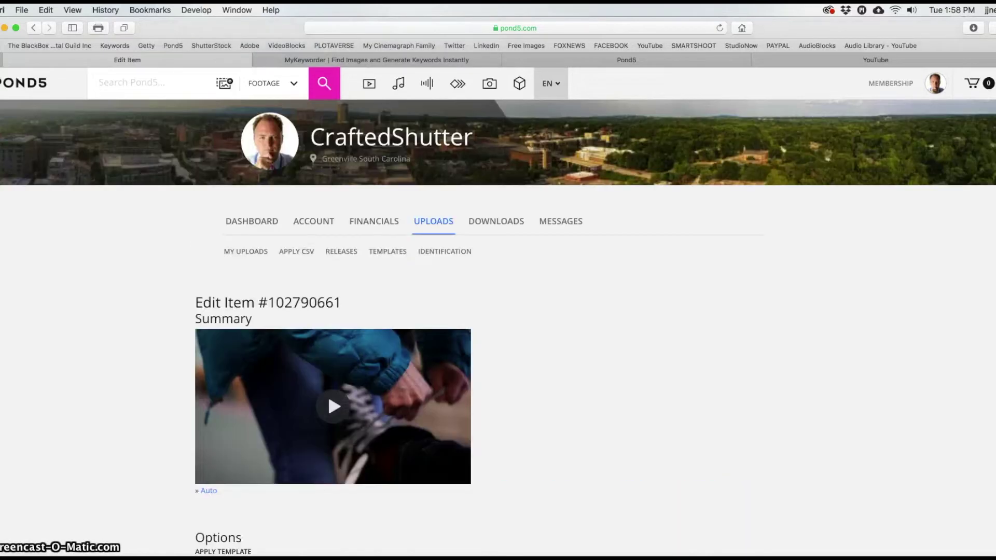
Set the clip's title to "Mother lacing up ice skates for little boy to go ice skating in winter"
scroll(389, 361, down, 10)
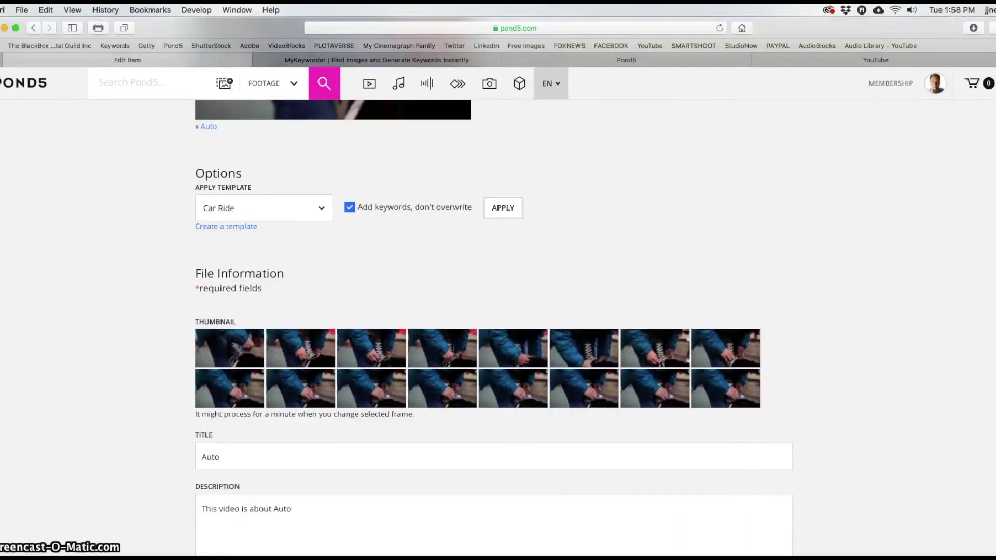
scroll(389, 362, down, 2)
double_click(389, 362)
text(Mother lacing up ice skates for little boy to go ice skating in witer)
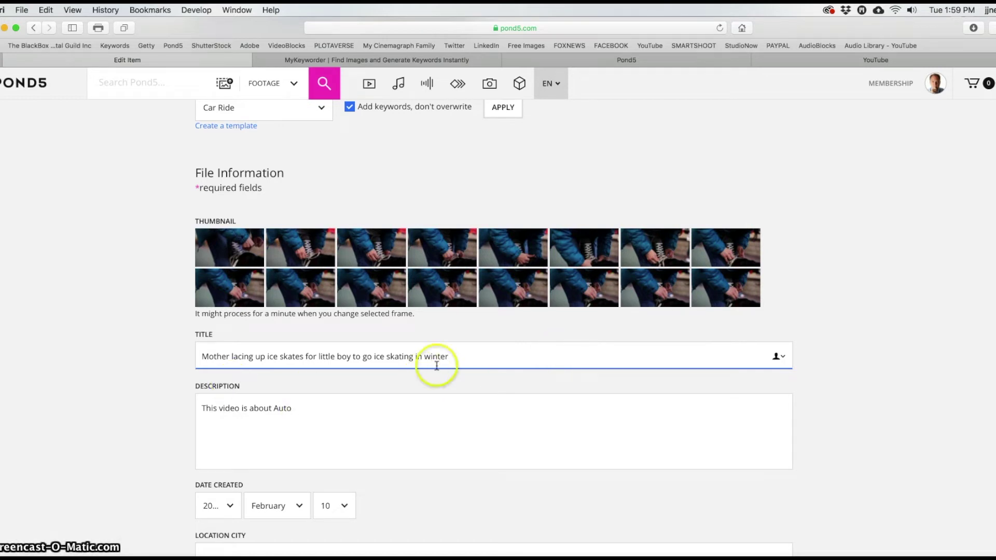
Replace the clip's description with a copy of its title text
triple_click(211, 348)
key(super+c)
click(327, 423)
key(super+a)
key(super+v)
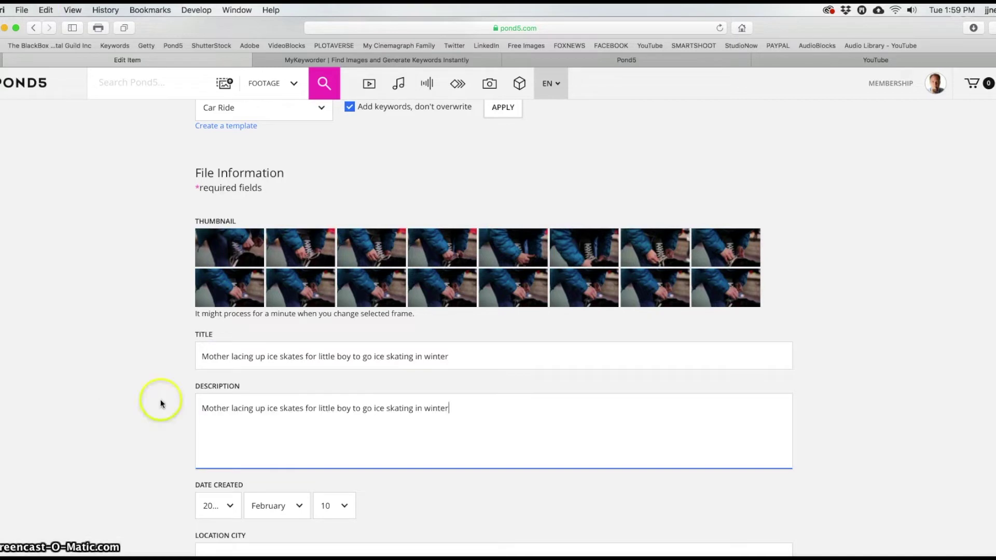
Choose the third frame in the first row as the clip's thumbnail and set Includes Audio to No
scroll(471, 400, down, 1)
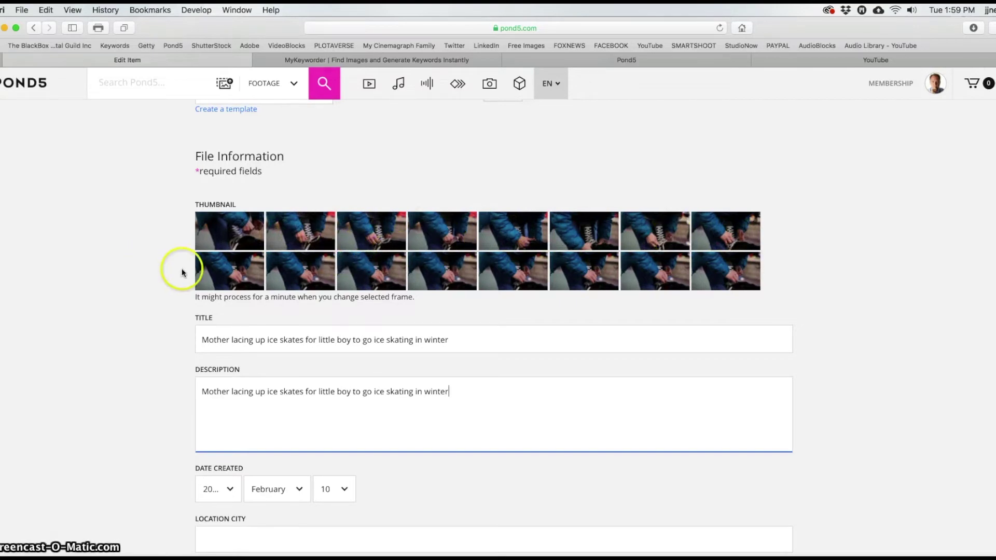
click(374, 236)
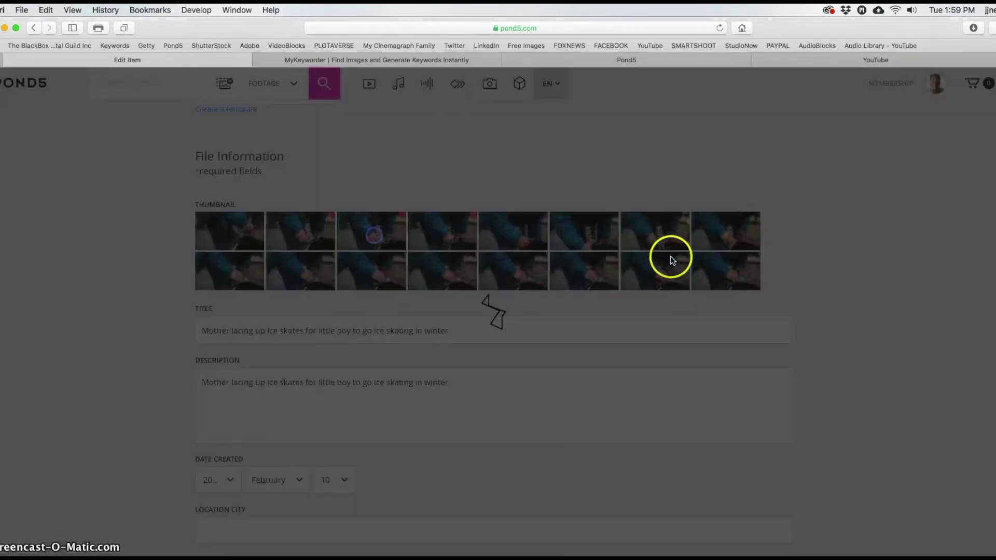
scroll(563, 340, down, 5)
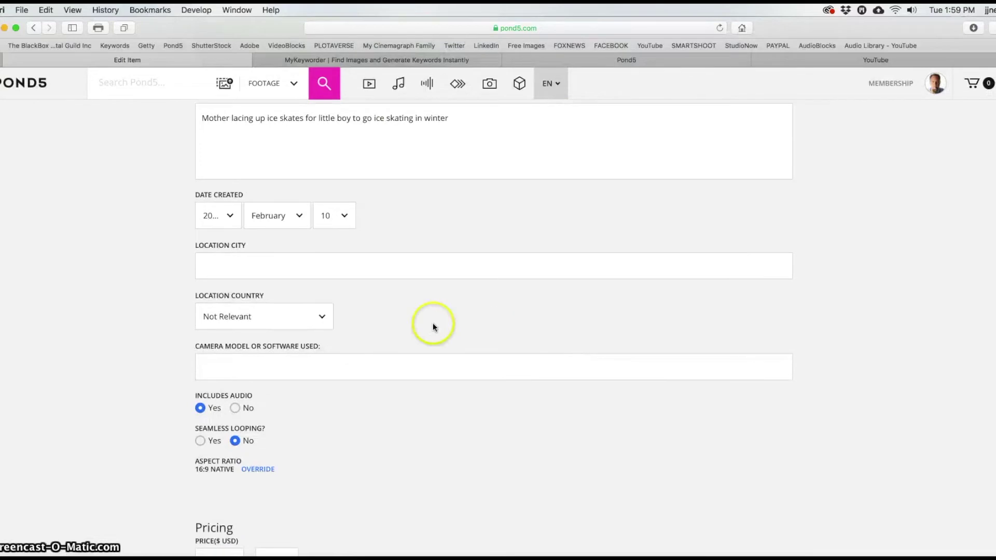
scroll(434, 327, down, 3)
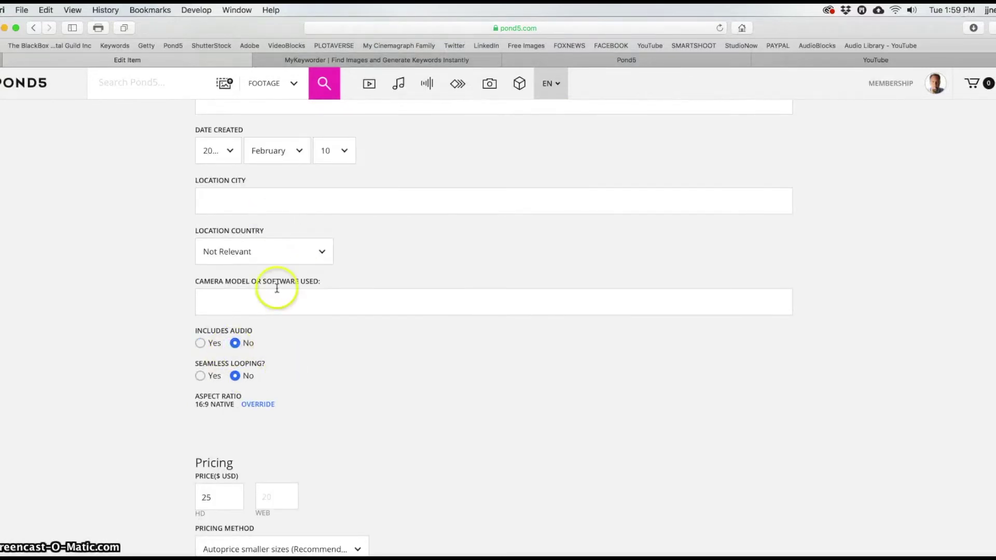
Set the clip's HD price to 79.00 US dollars
scroll(285, 288, down, 4)
click(210, 318)
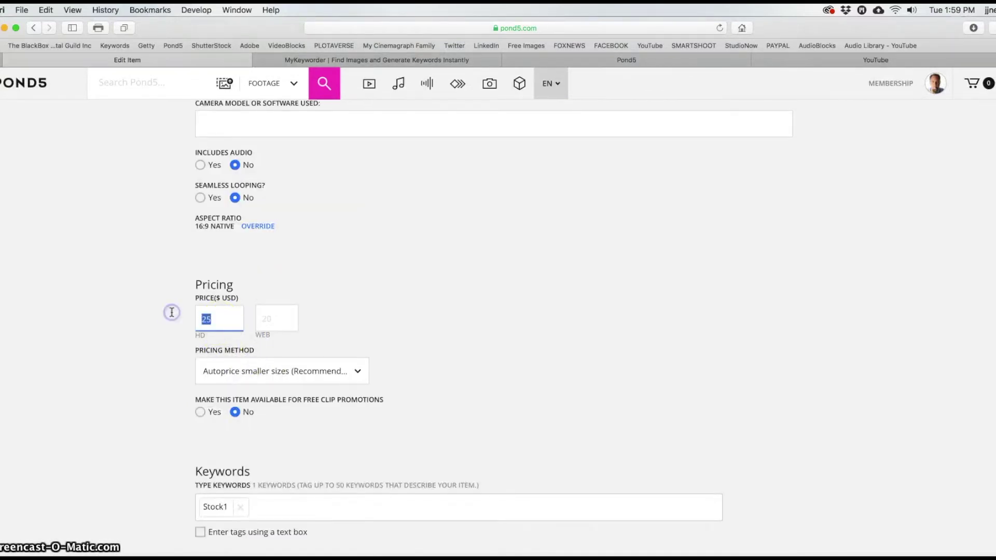
text(79)
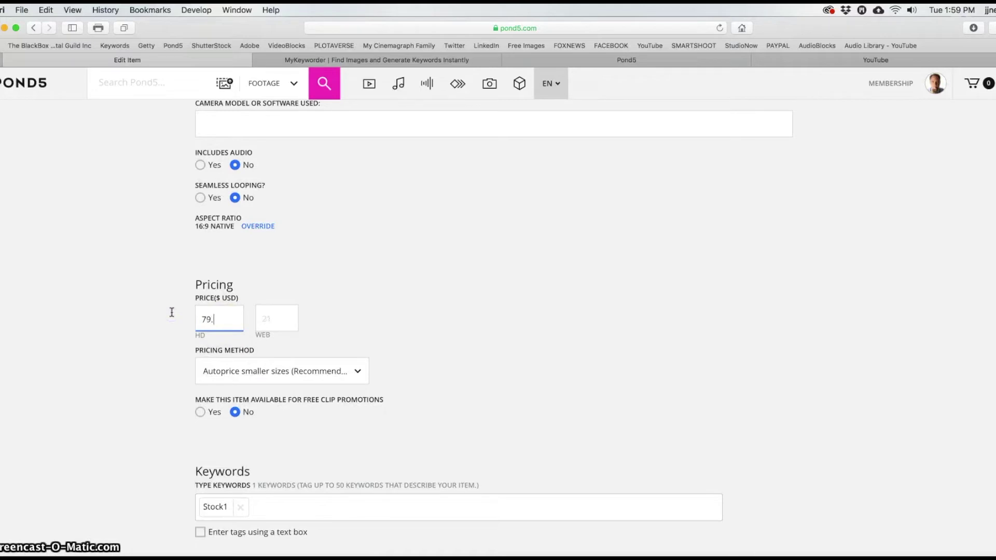
click(587, 303)
Replace the Stock1 keyword with the full keyword list generated in MyKeyworder for "Little boy ice skating"
scroll(643, 290, down, 3)
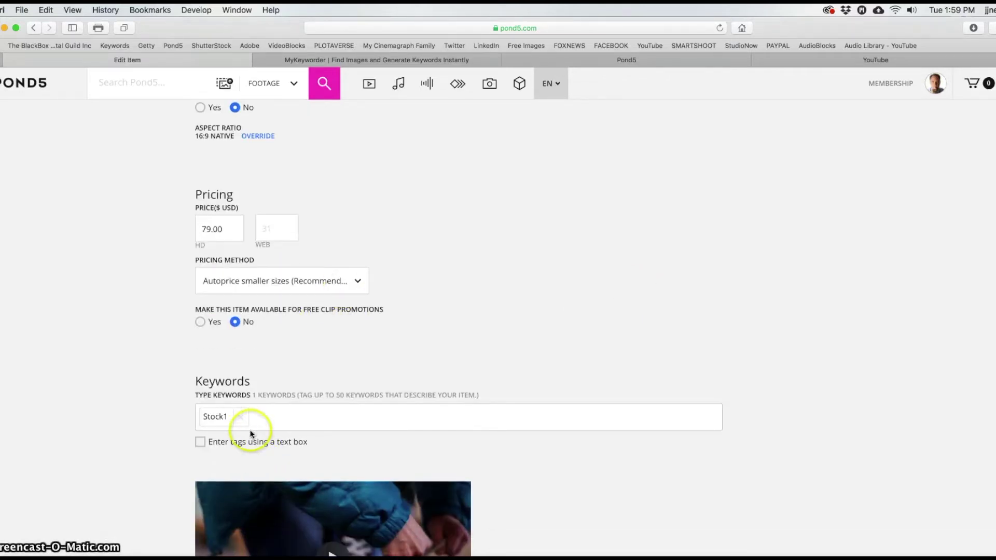
click(241, 418)
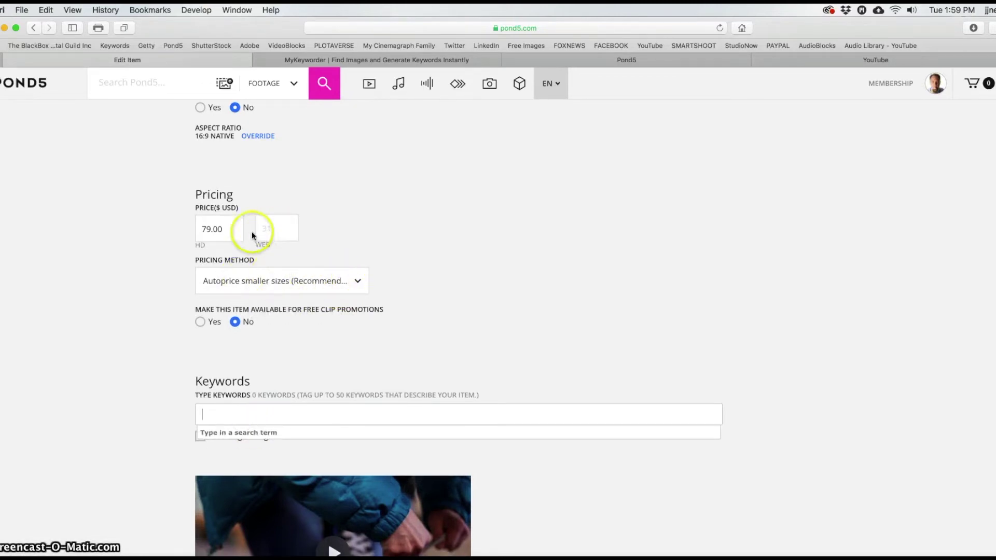
click(376, 58)
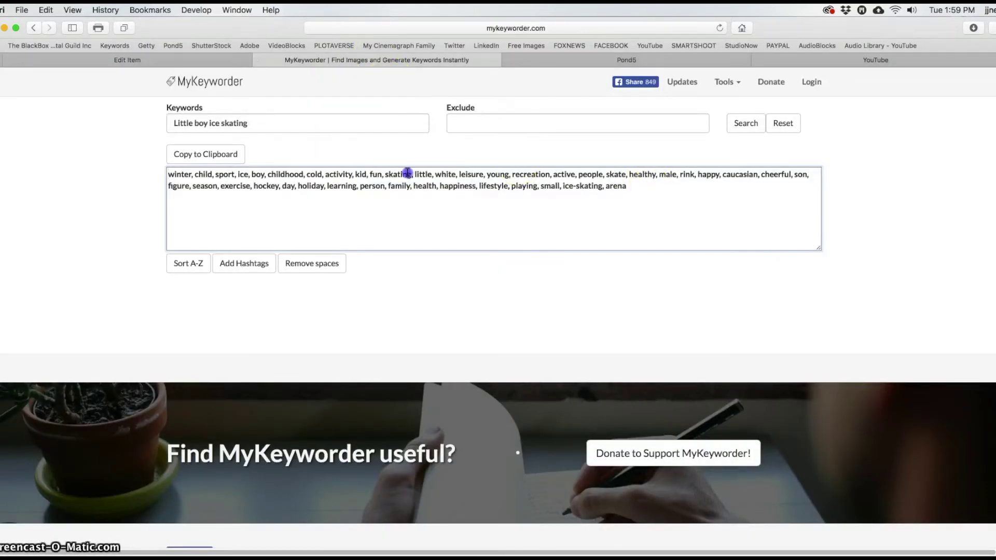
drag(652, 193, 43, 168)
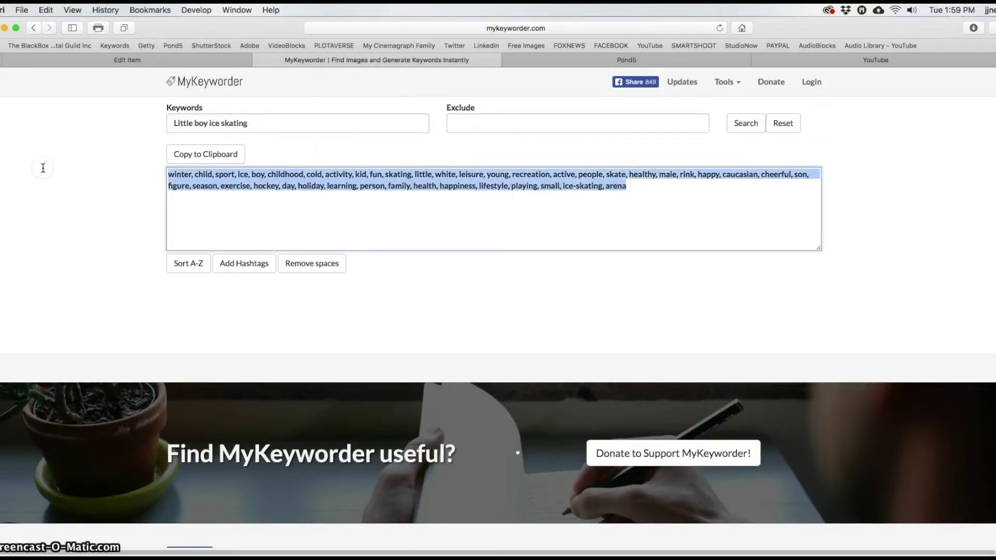
click(128, 60)
text(rink, happy, caucasian, cheerful, son, figure, season, exercise, hockey, day, holiday, learning, person, family, health, happiness, lifestyle, playing, small, ice-skating, arena)
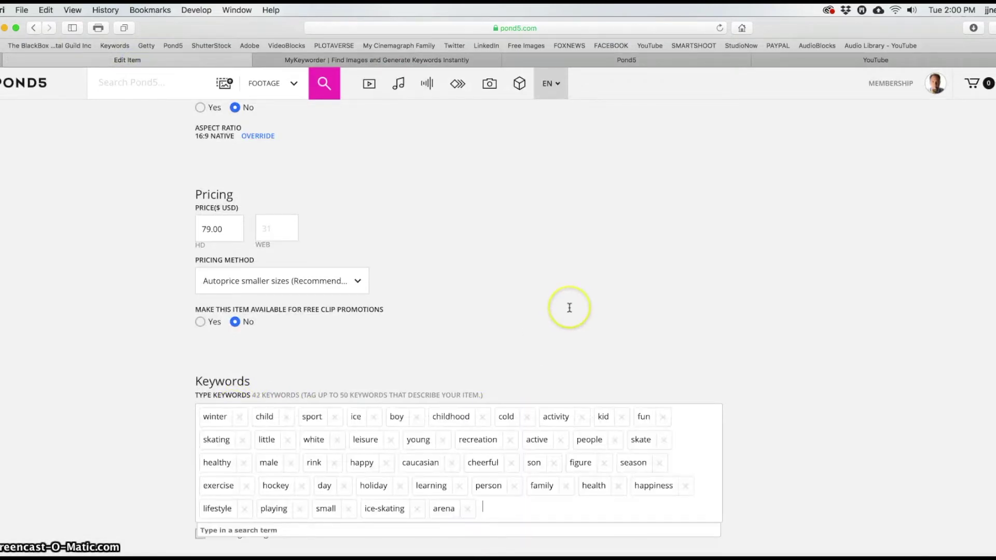
Add the "contains people" suggestion from the People group to the clip's keywords
scroll(615, 307, down, 3)
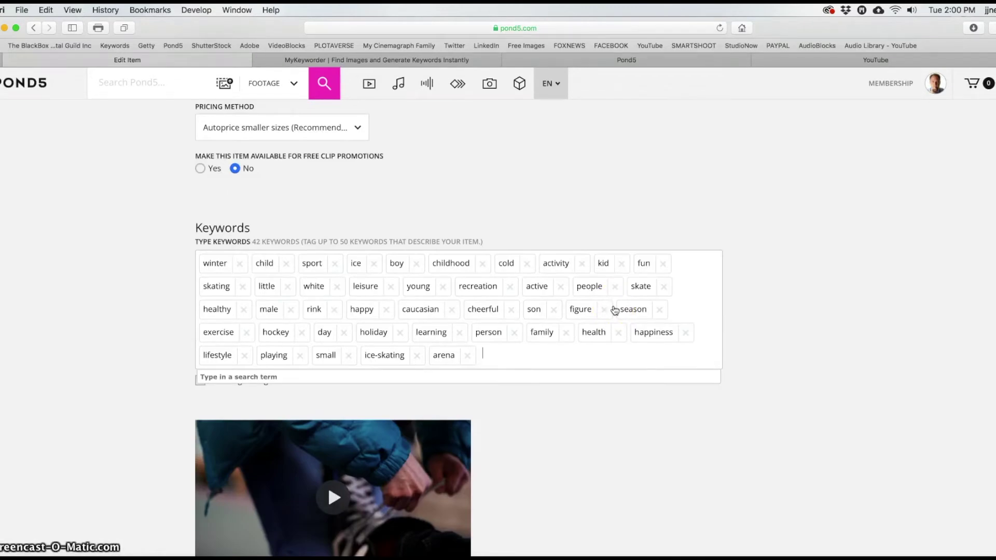
scroll(615, 311, up, 15)
scroll(615, 311, down, 20)
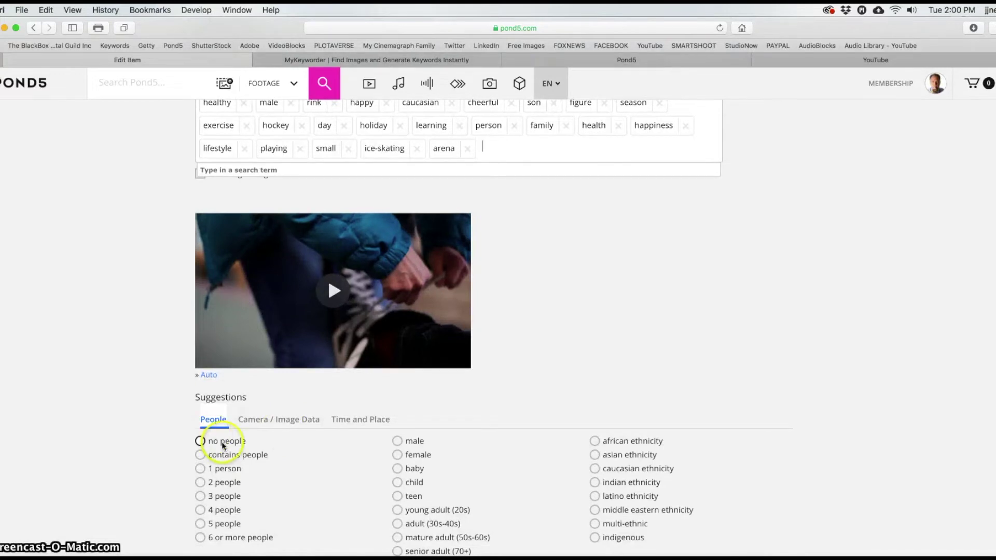
click(201, 455)
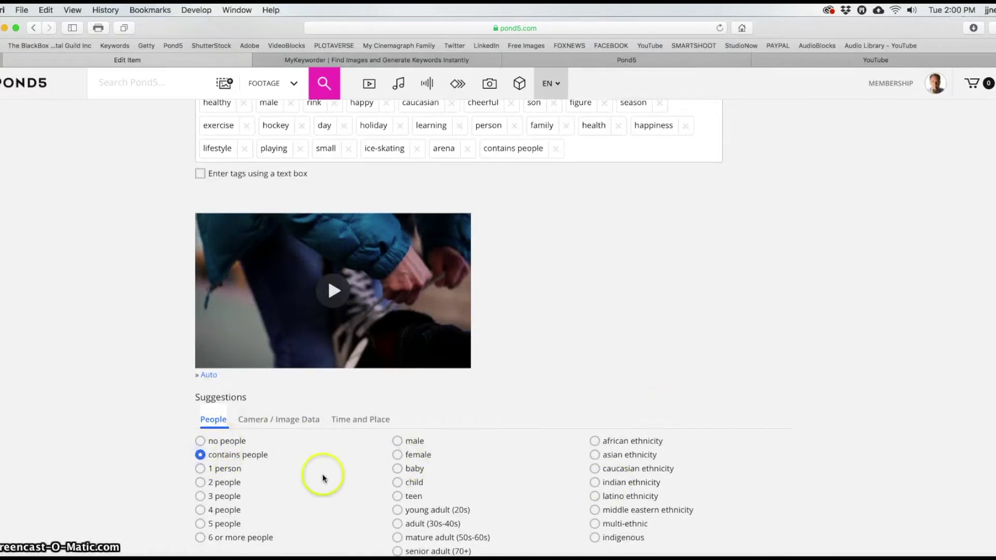
Review the completed clip information, save and submit the clip for review, and reload the uploads list
scroll(808, 331, up, 15)
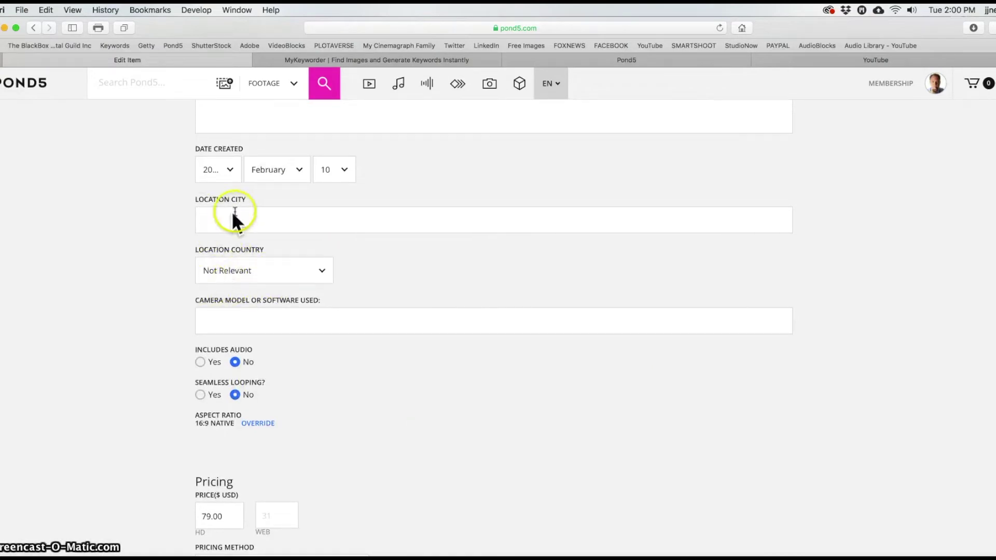
scroll(392, 296, up, 5)
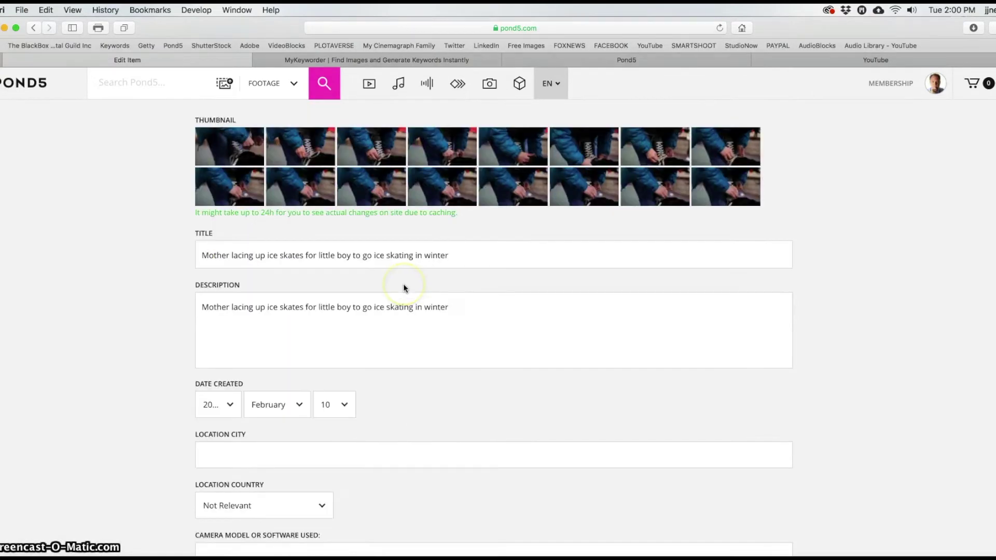
scroll(405, 289, down, 18)
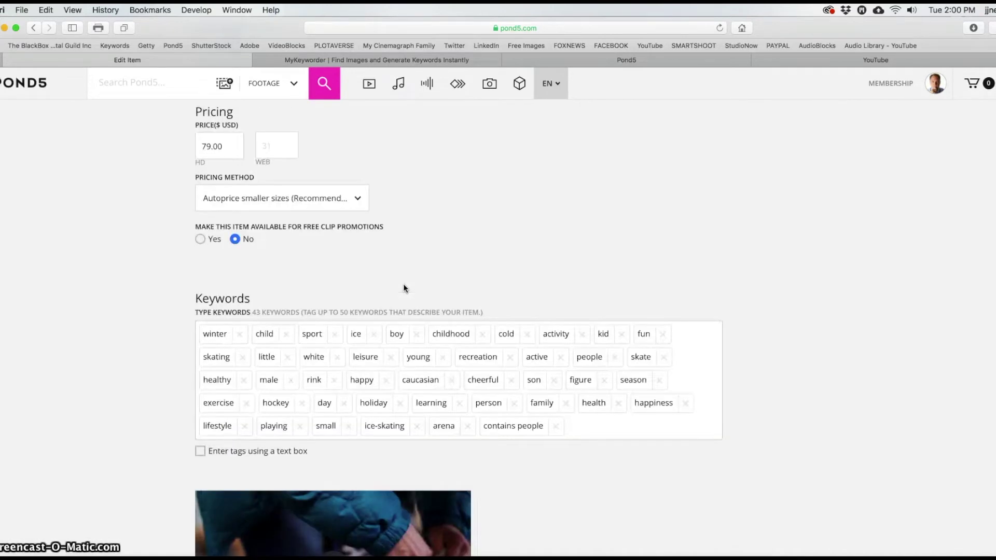
scroll(405, 289, down, 4)
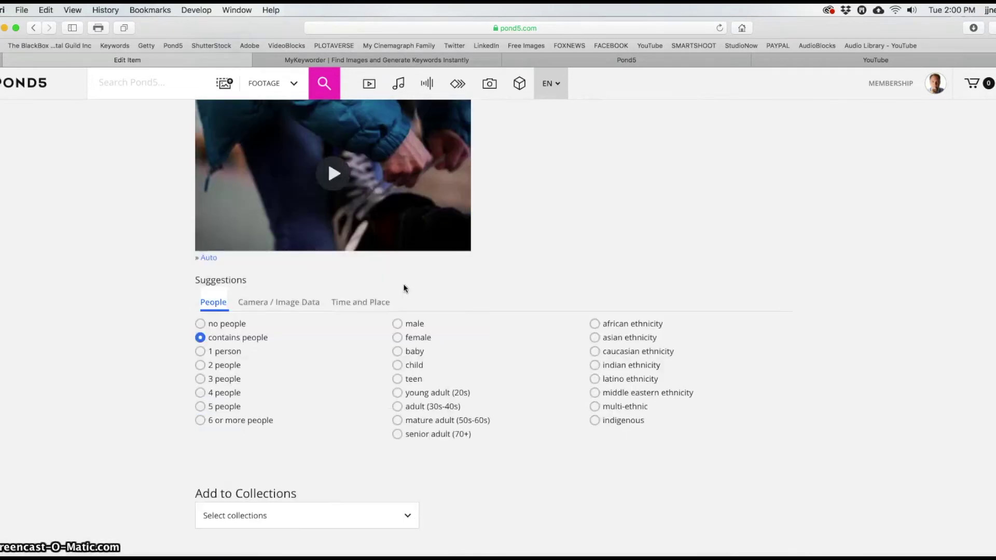
scroll(405, 288, down, 5)
scroll(658, 281, down, 5)
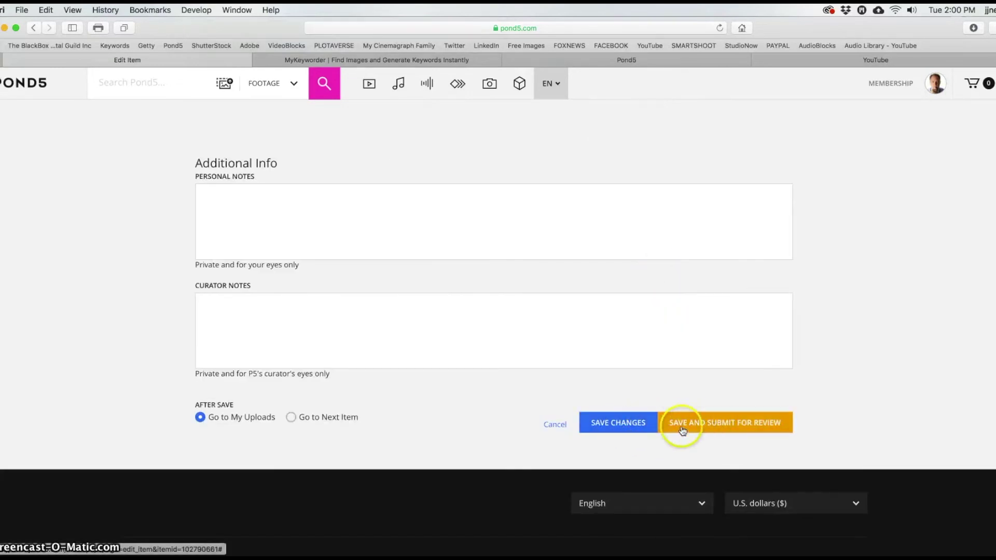
click(738, 422)
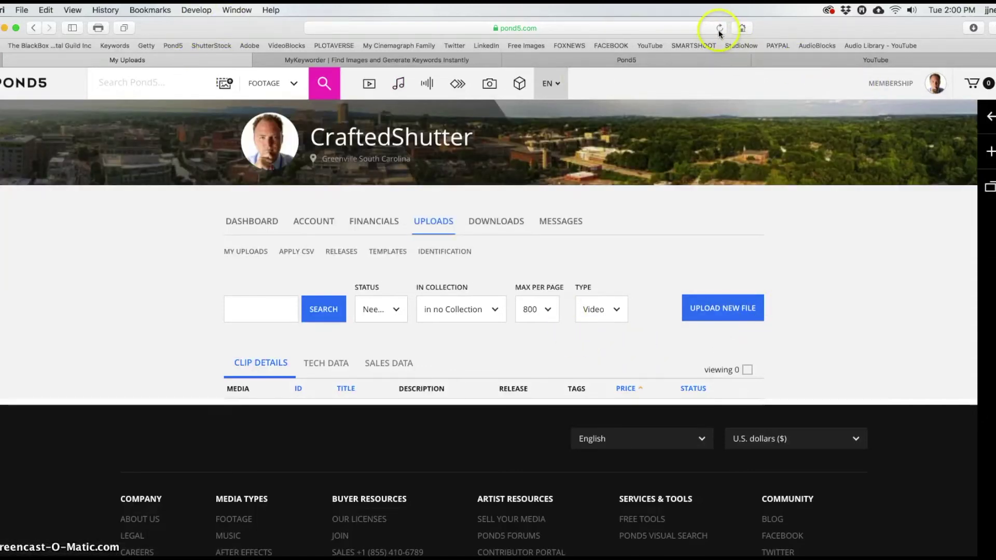
click(719, 28)
Look over the Apply CSV options and download a CSV of all current video uploads
click(296, 252)
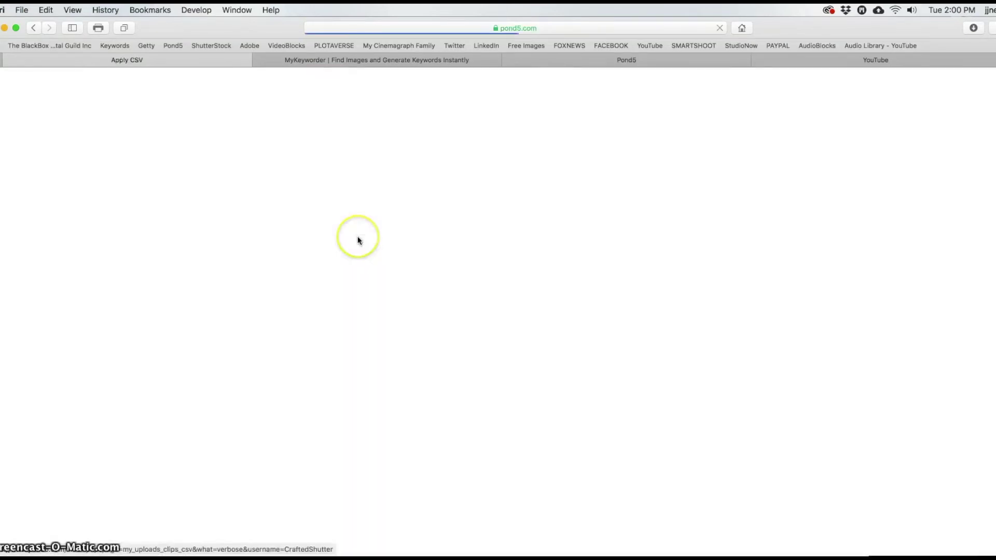
scroll(534, 296, down, 2)
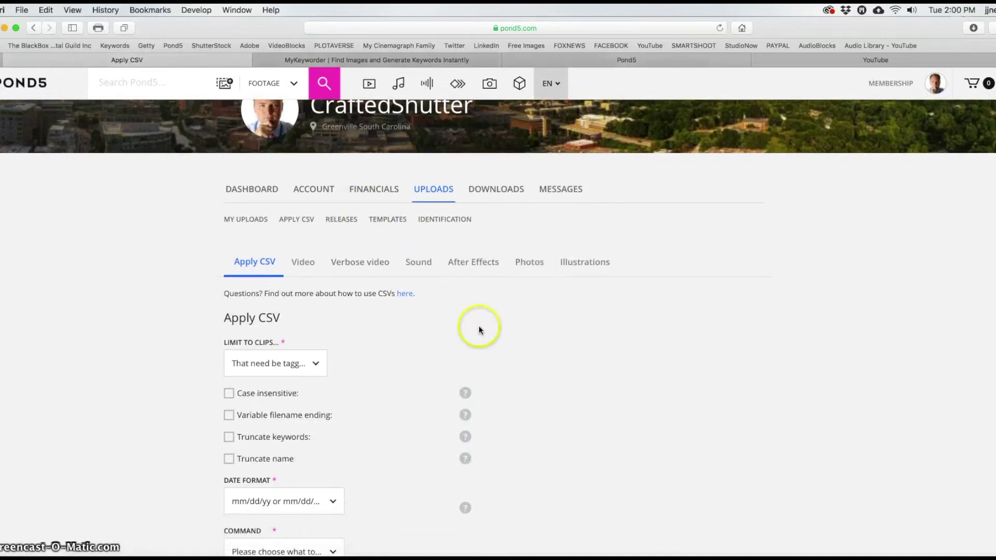
scroll(392, 306, down, 3)
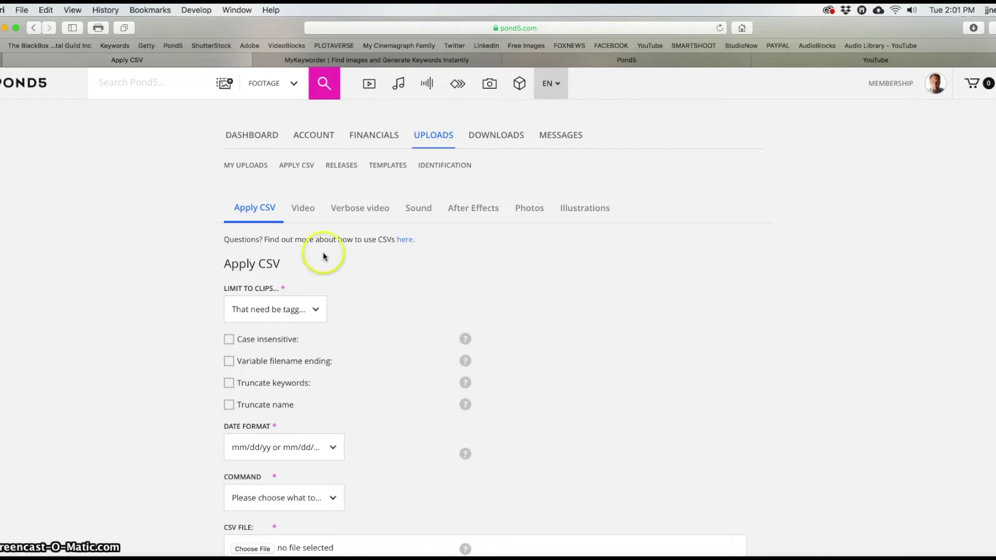
click(304, 209)
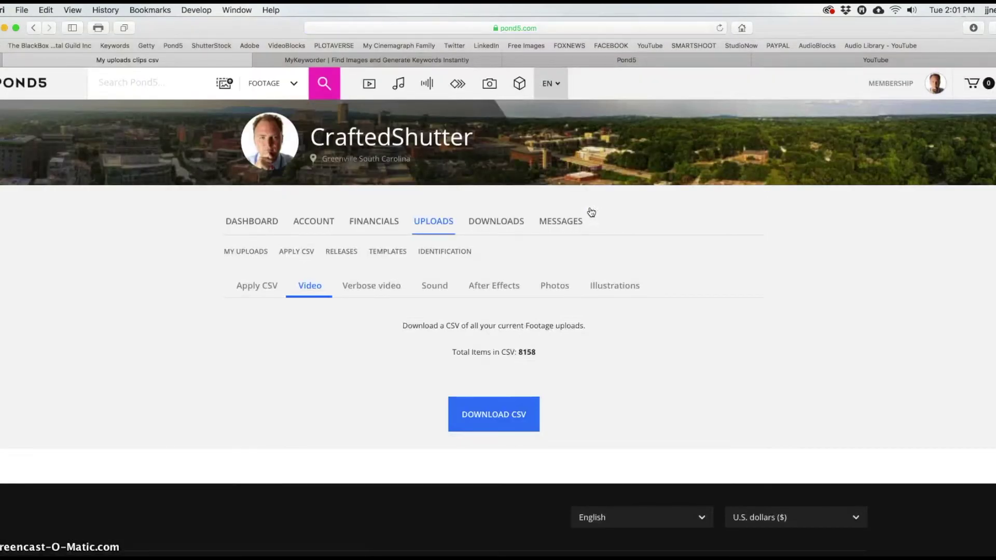
click(511, 422)
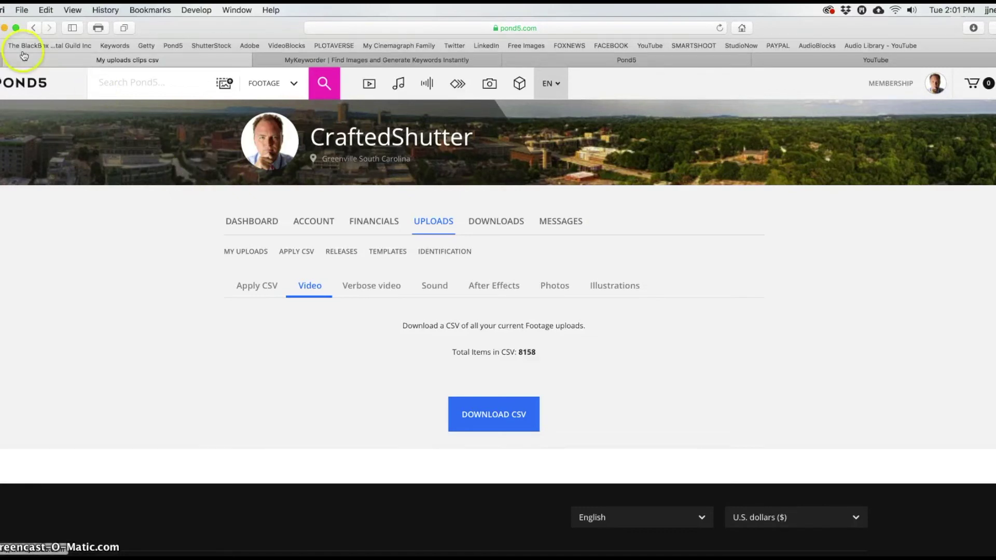
Move the downloaded pond5.csv onto the desktop and open it in Numbers
click(4, 30)
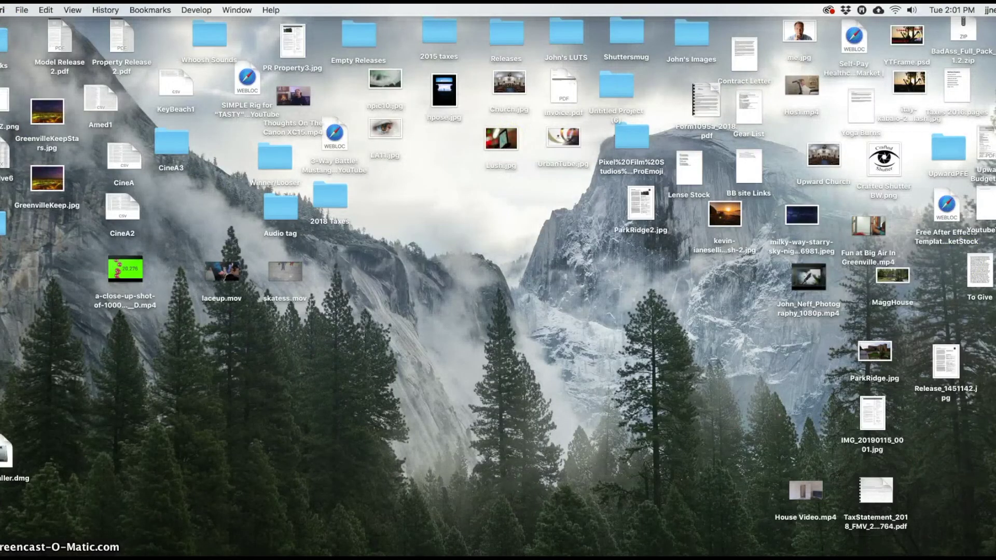
drag(882, 472, 491, 416)
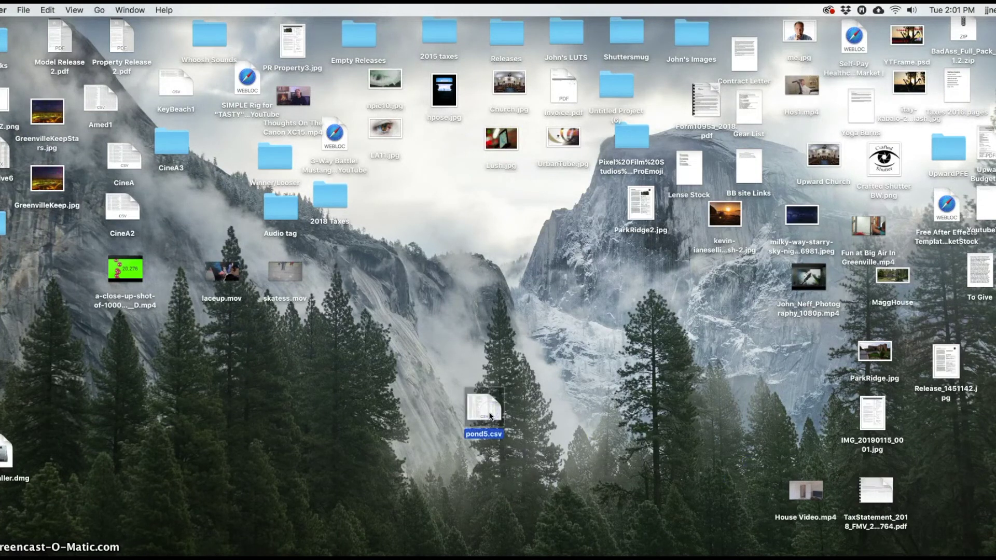
double_click(490, 416)
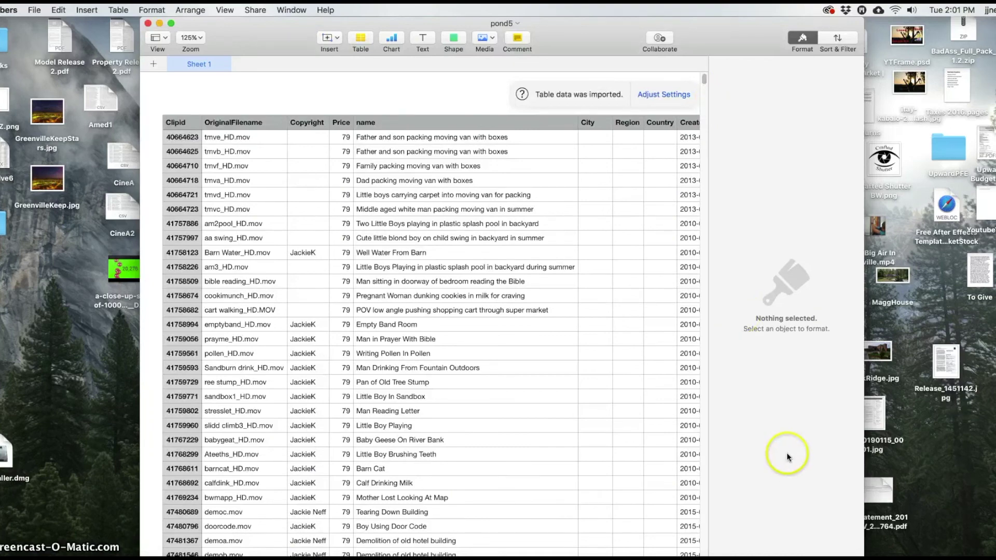
Delete all older clip rows from the table, keeping only the header and the skatess.mov and laceup.mov rows
scroll(316, 337, down, 2)
scroll(316, 337, down, 10)
scroll(316, 338, up, 15)
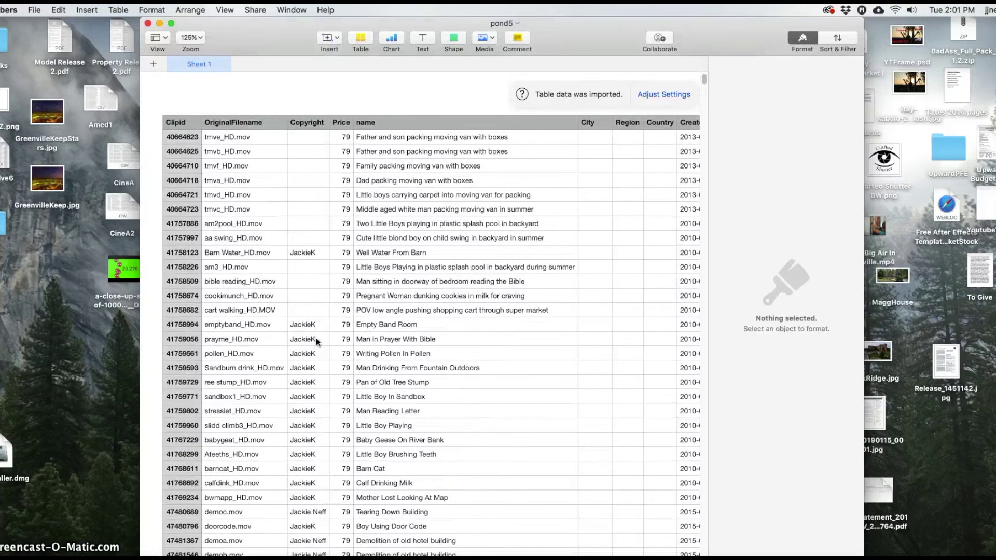
drag(704, 81, 755, 551)
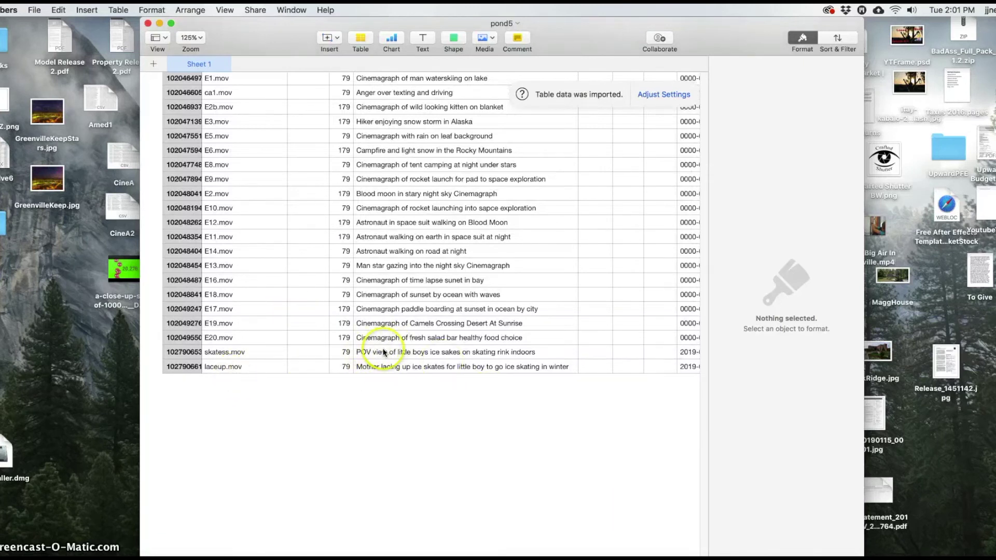
click(177, 340)
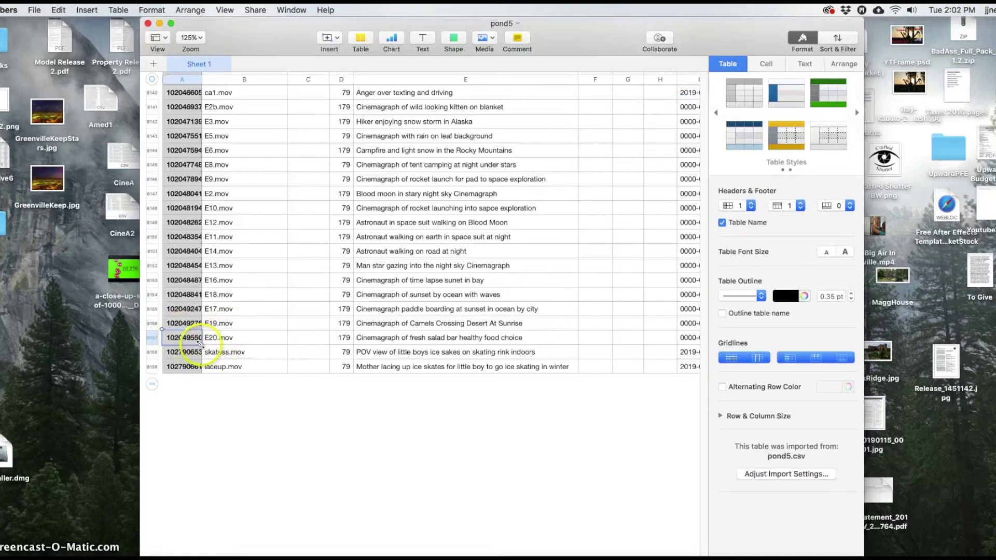
scroll(260, 336, right, 15)
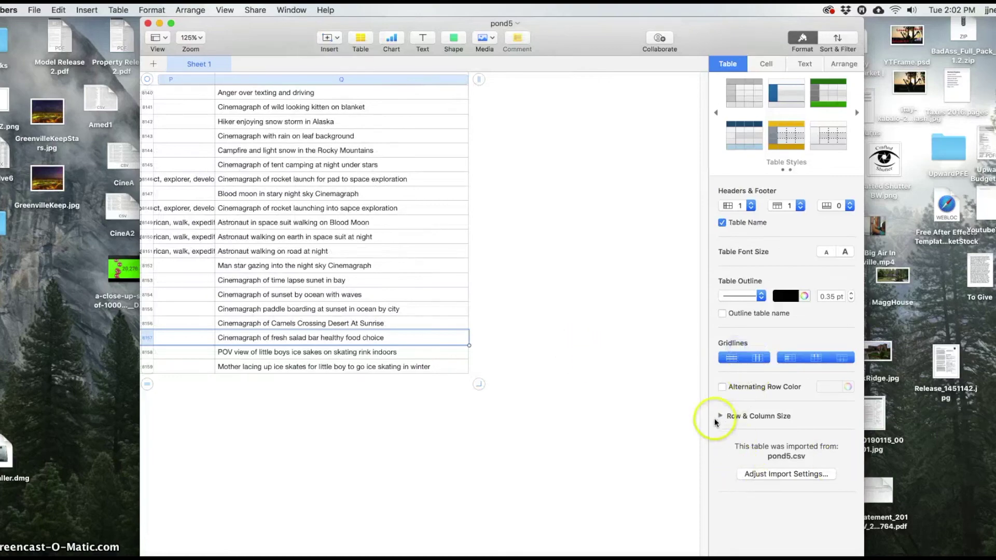
scroll(695, 525, up, 20)
drag(700, 473, 660, 116)
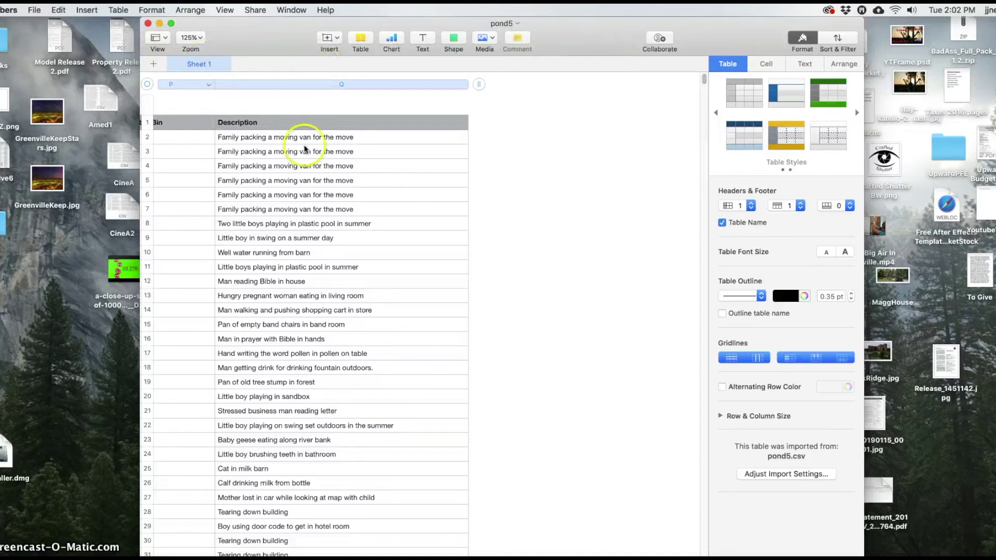
click(337, 138)
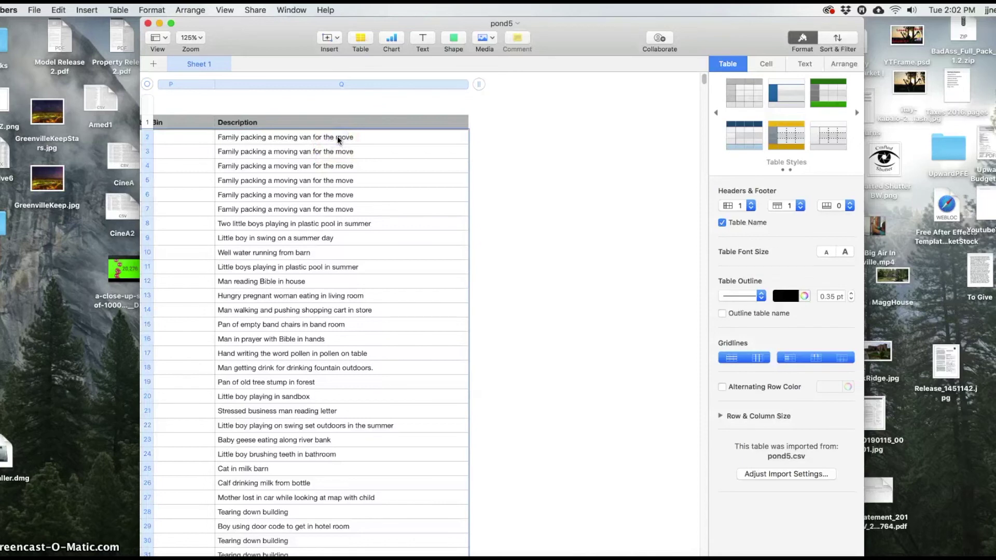
click(35, 10)
click(116, 9)
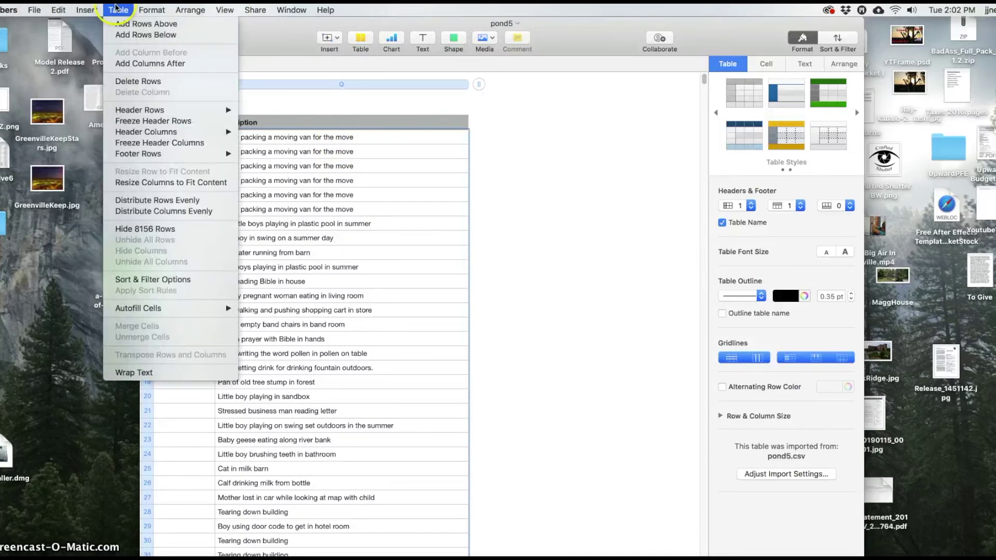
click(171, 82)
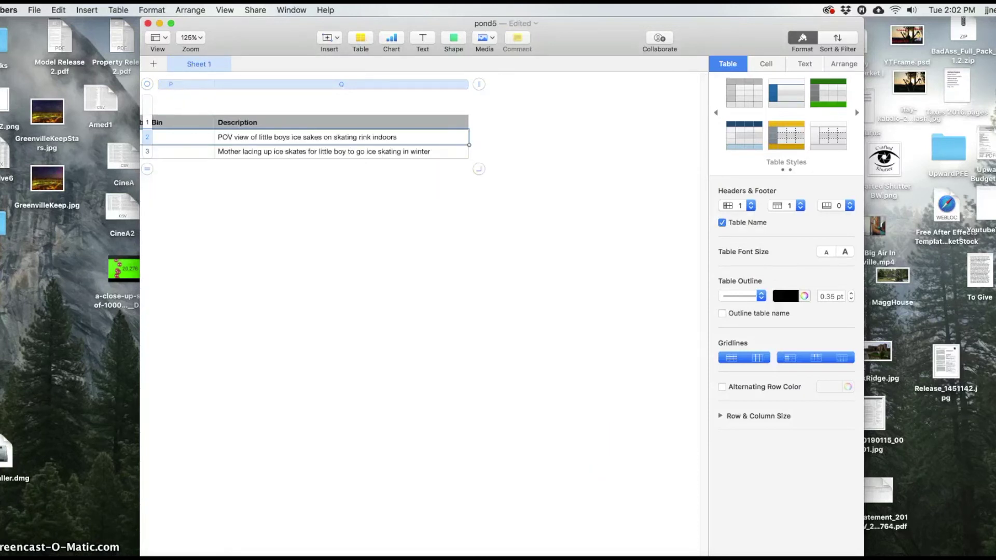
key(super+z)
key(super+z)
key(super+z)
key(super+z)
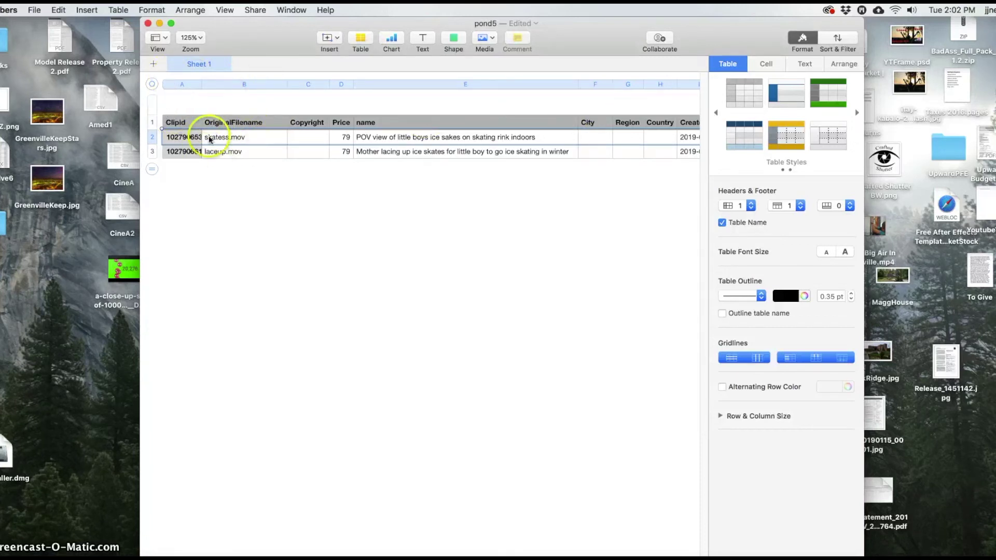
Rename the OriginalFilename header to Filename and delete the Copyright and Price columns
click(230, 124)
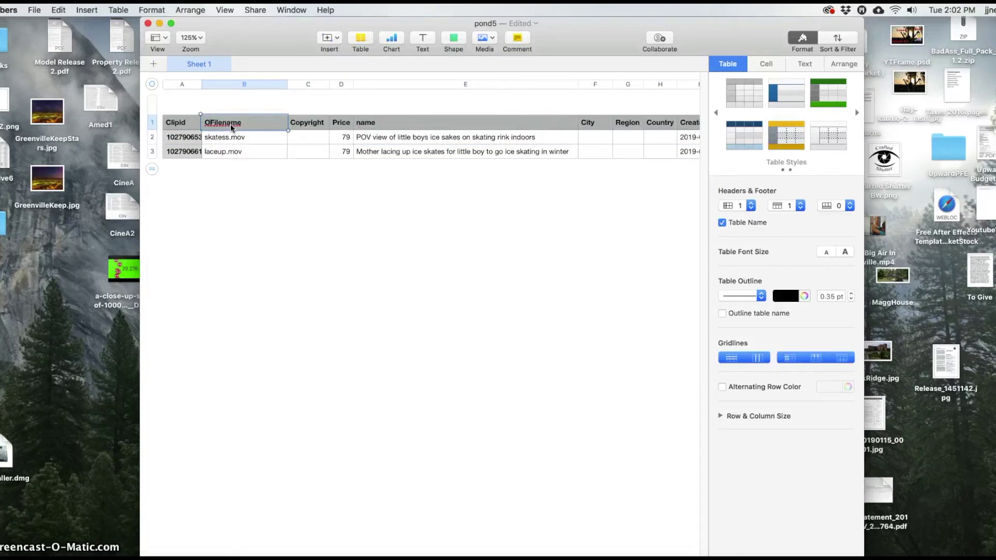
click(324, 85)
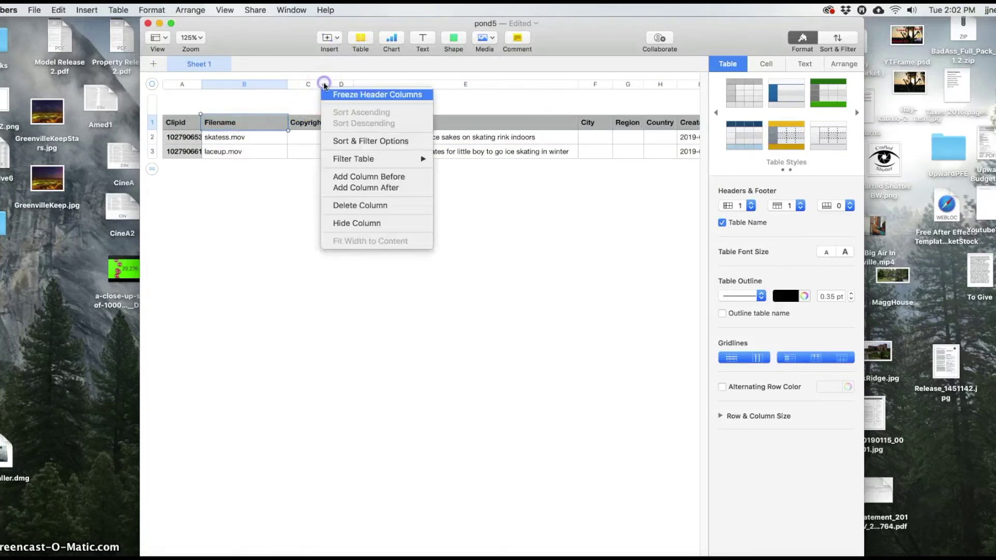
click(363, 205)
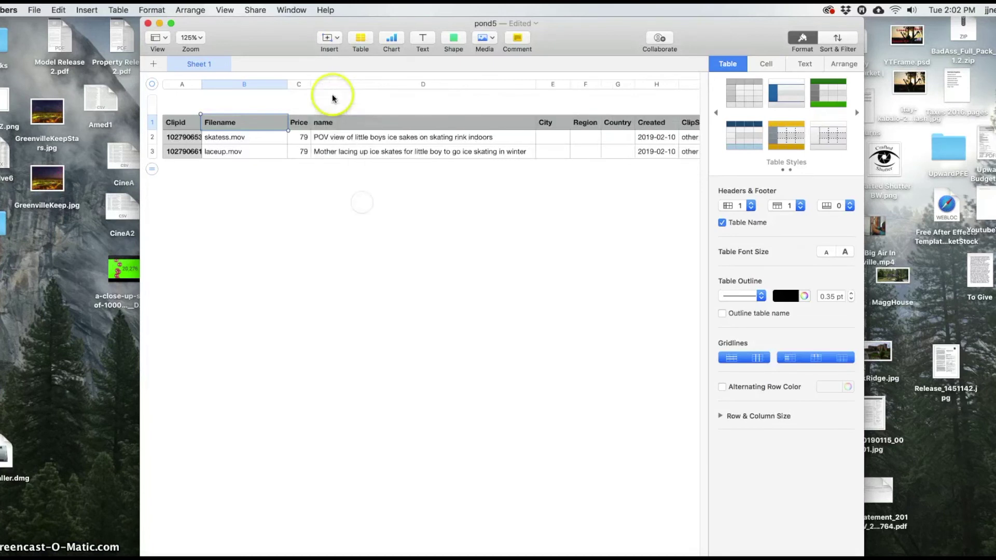
click(305, 86)
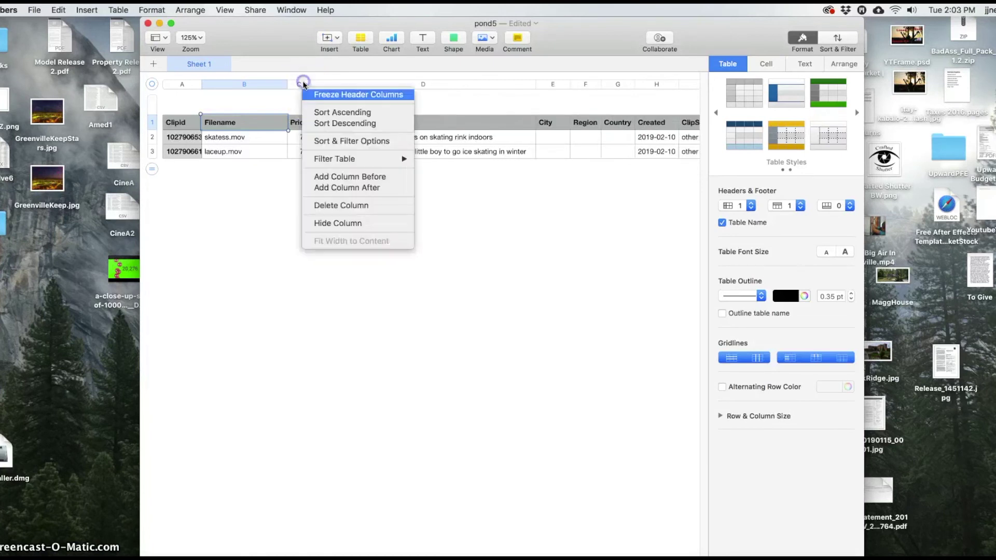
click(351, 203)
Rename the "name" column header to Title
click(319, 123)
double_click(318, 123)
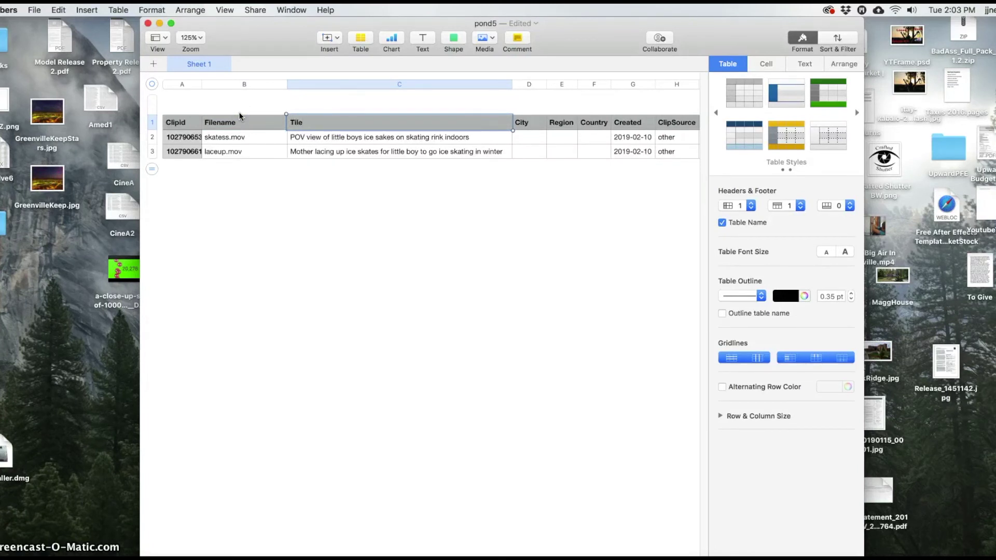
text(tle)
click(222, 99)
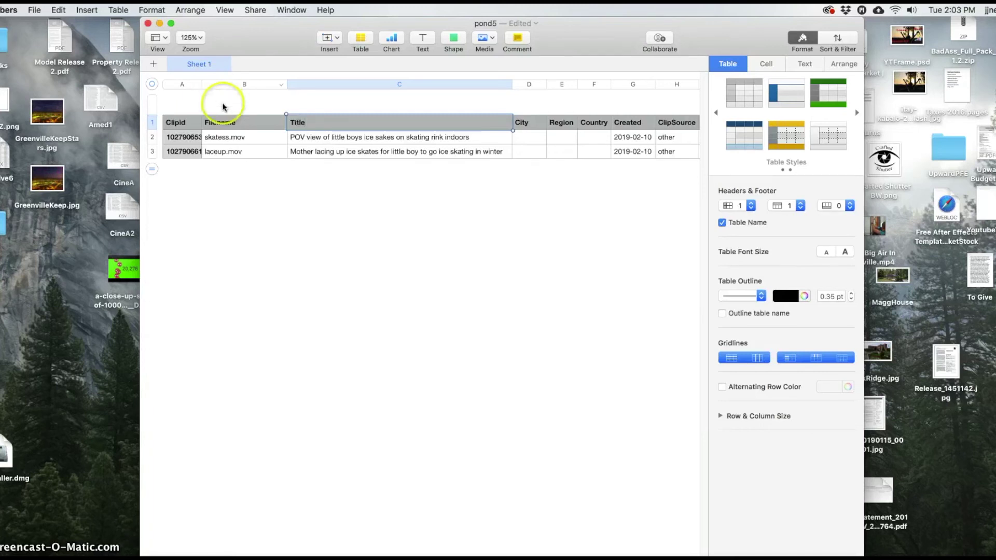
click(548, 129)
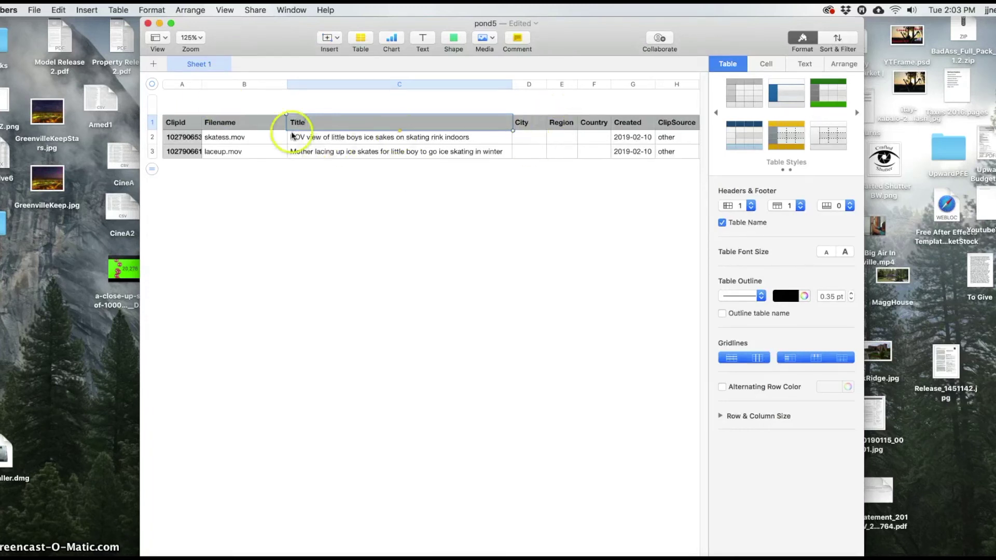
Delete the empty City, Region and Country columns from the table
click(540, 85)
click(540, 84)
click(540, 84)
click(591, 205)
click(540, 104)
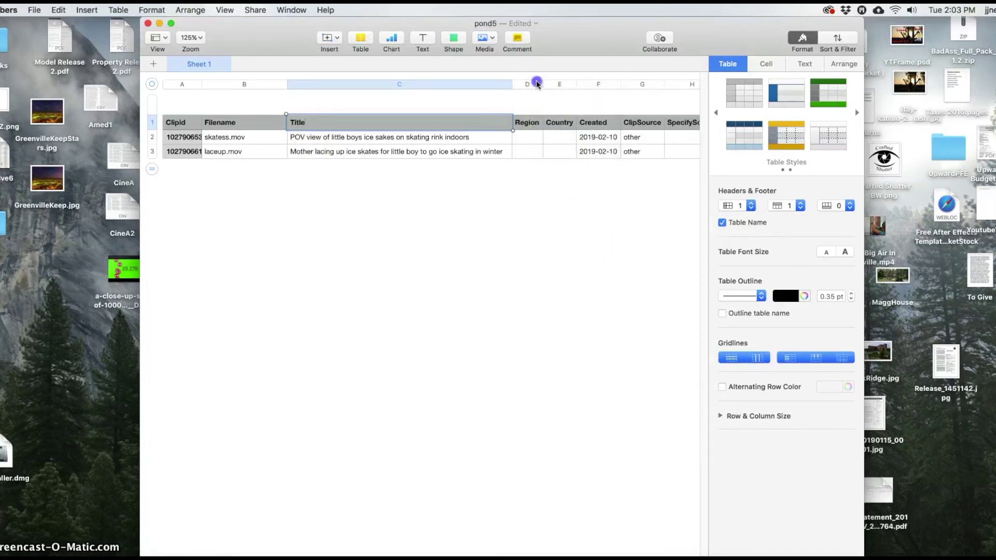
click(537, 84)
key(Return)
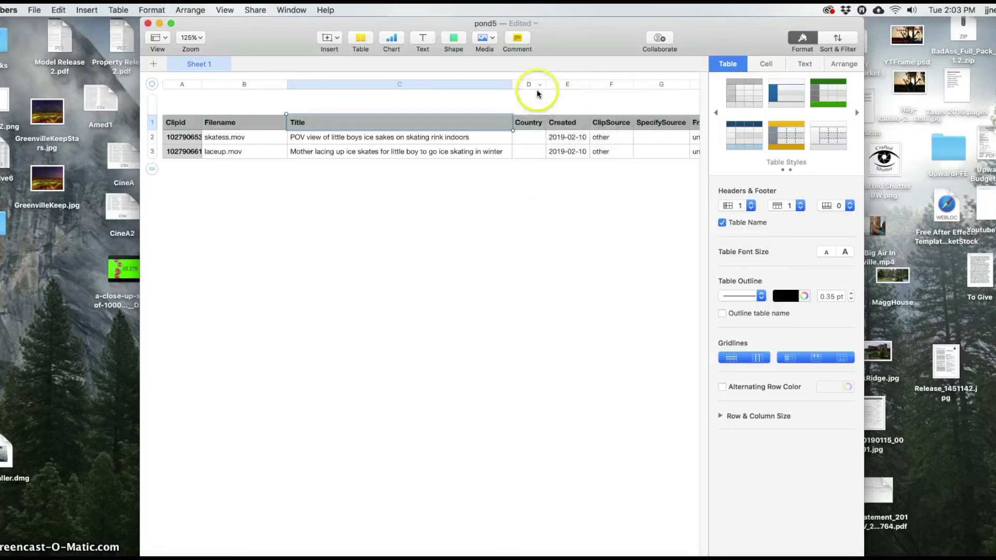
click(540, 85)
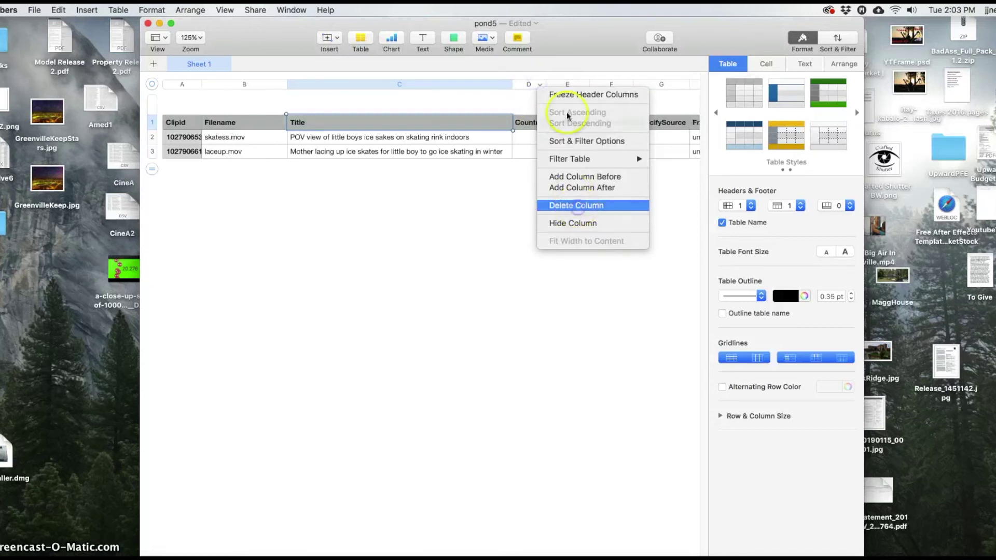
click(577, 206)
Delete the Created, ClipSource, SpecifySource, FrameRendering and AspectRatio columns so that Keywords directly follows Title
click(550, 84)
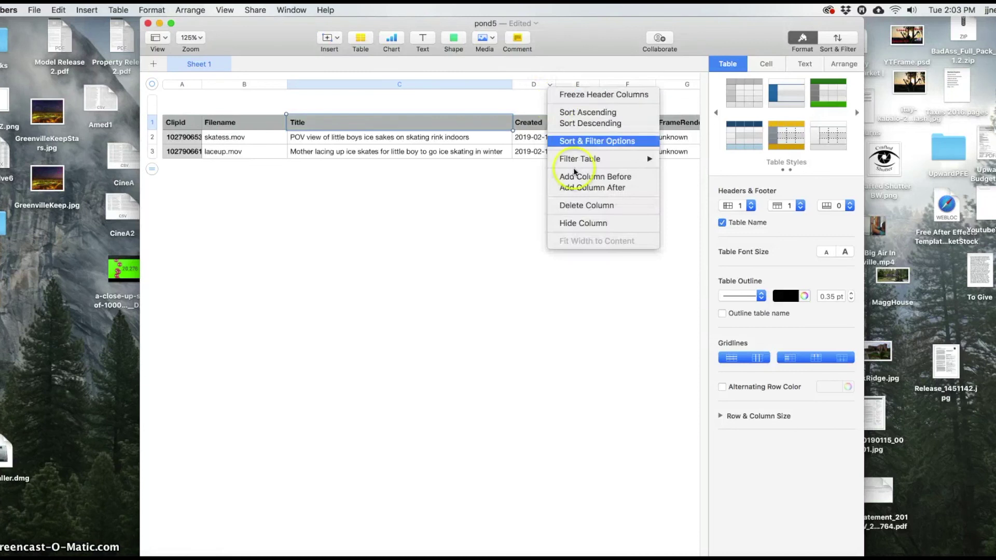
click(583, 205)
click(549, 86)
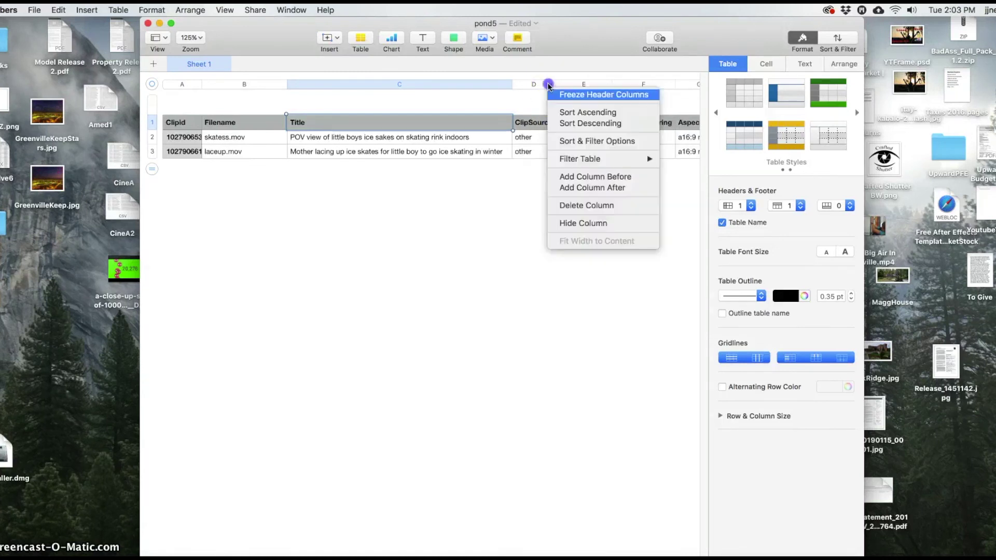
click(577, 206)
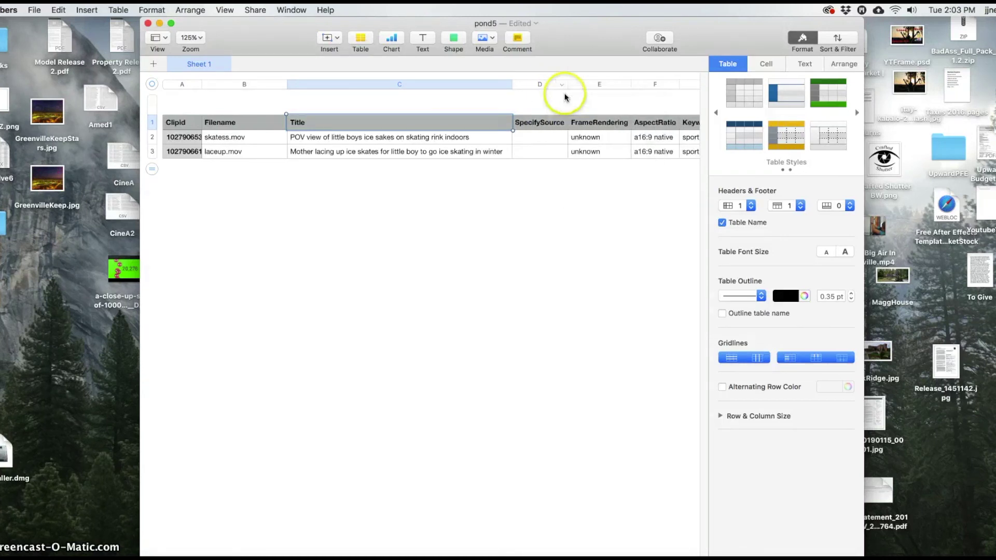
click(562, 85)
click(584, 205)
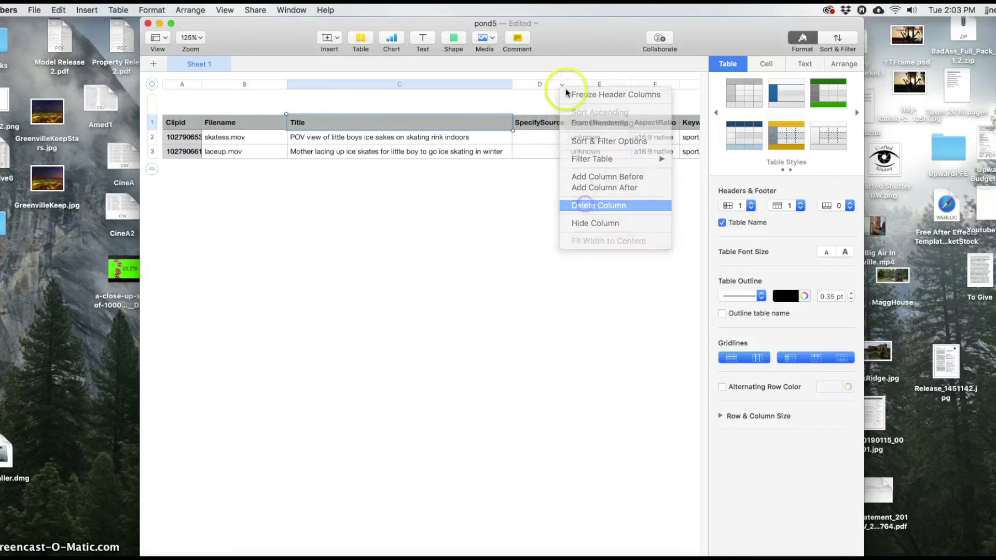
click(569, 85)
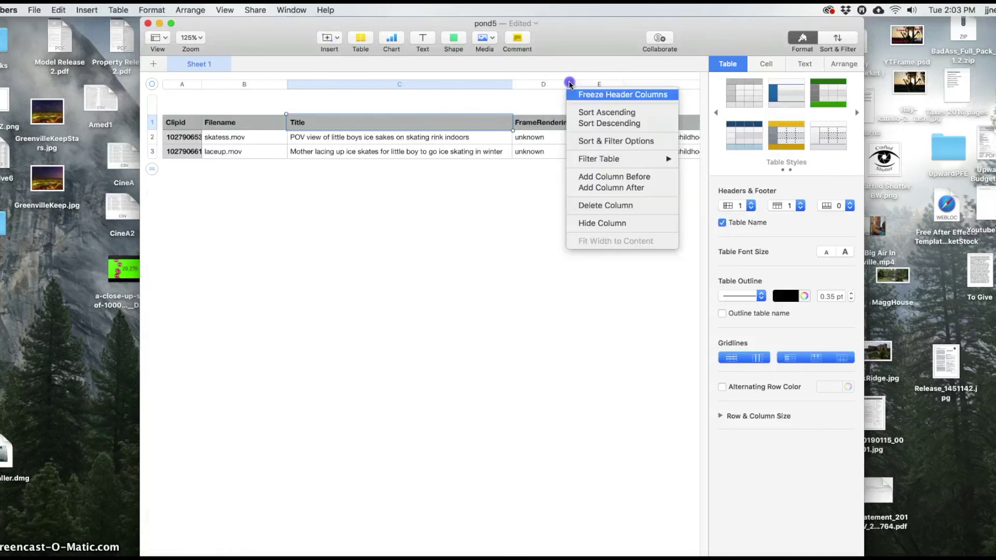
click(598, 205)
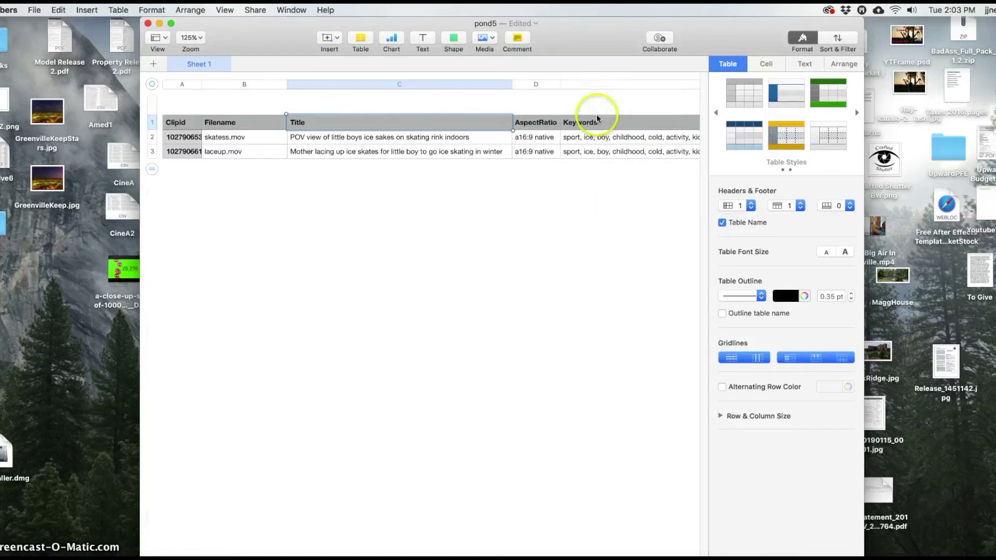
click(554, 85)
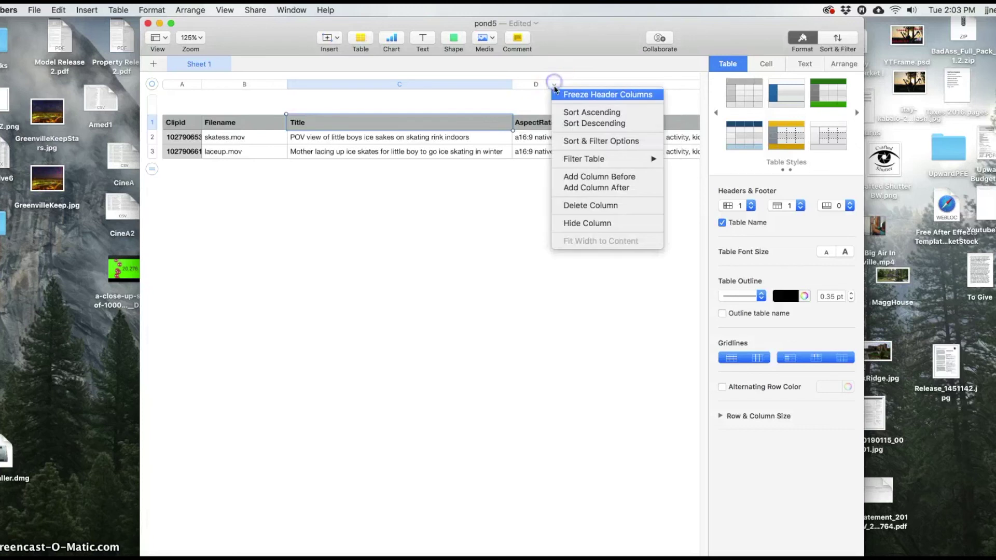
click(584, 206)
Delete the KeywordsCheckbox and PublicBin columns between Keywords and Description
scroll(420, 135, right, 15)
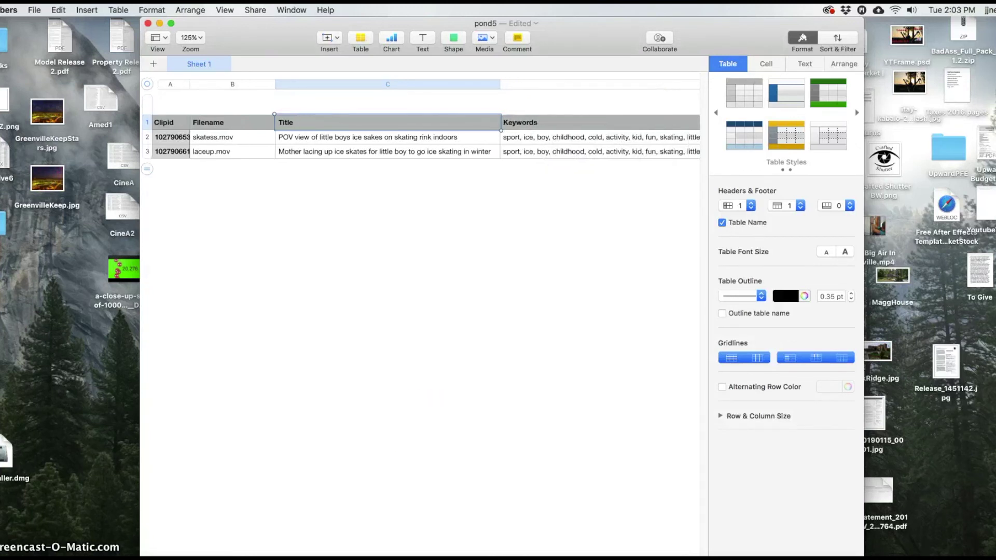
scroll(421, 140, right, 15)
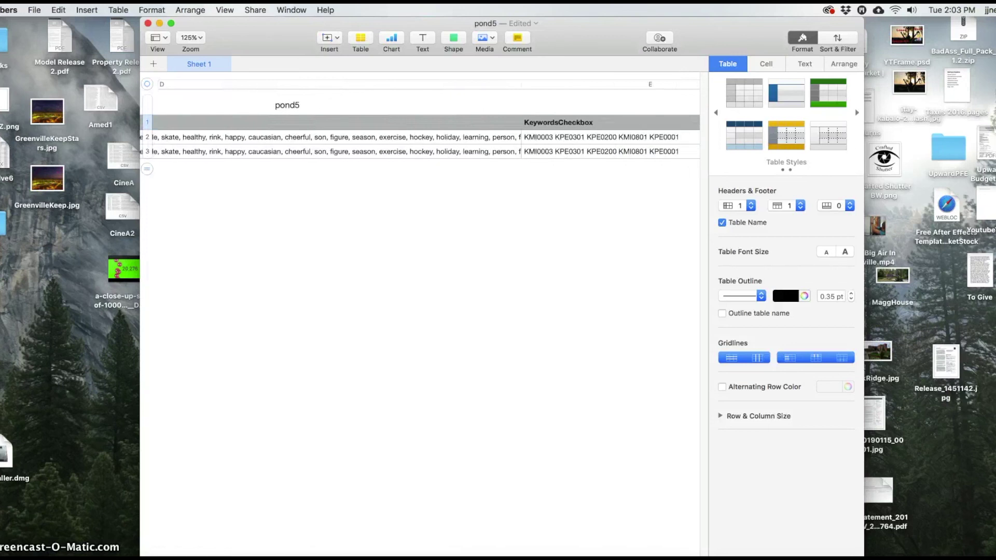
scroll(420, 140, right, 2)
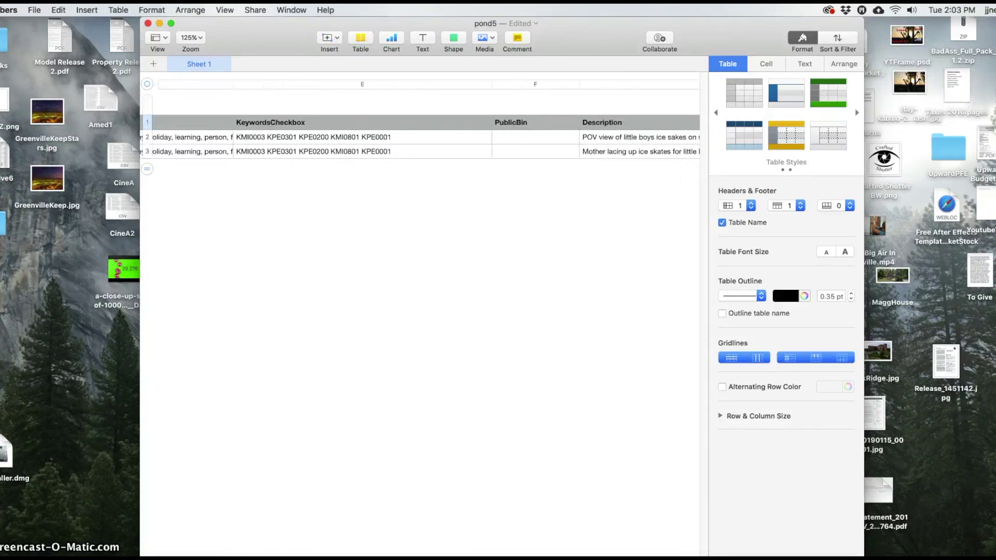
click(486, 85)
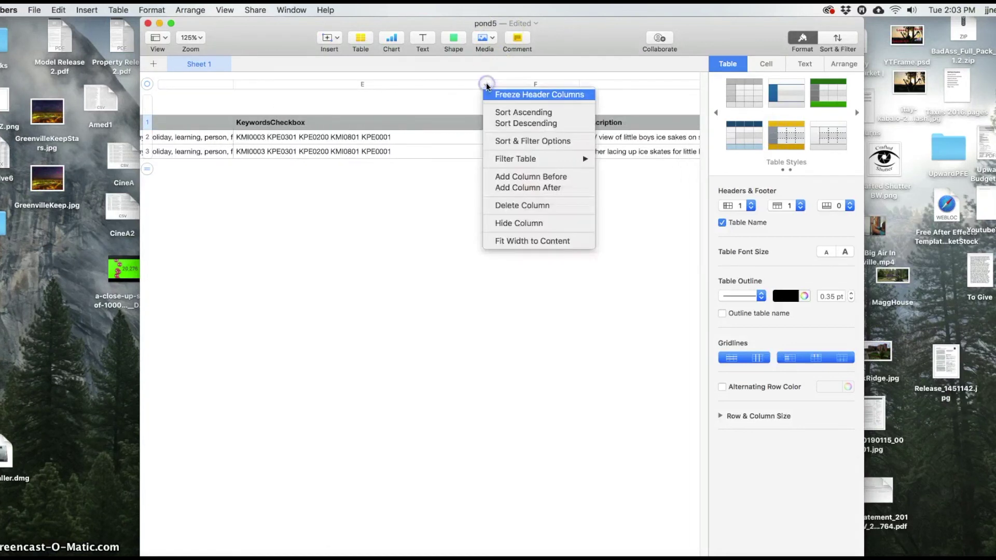
click(528, 206)
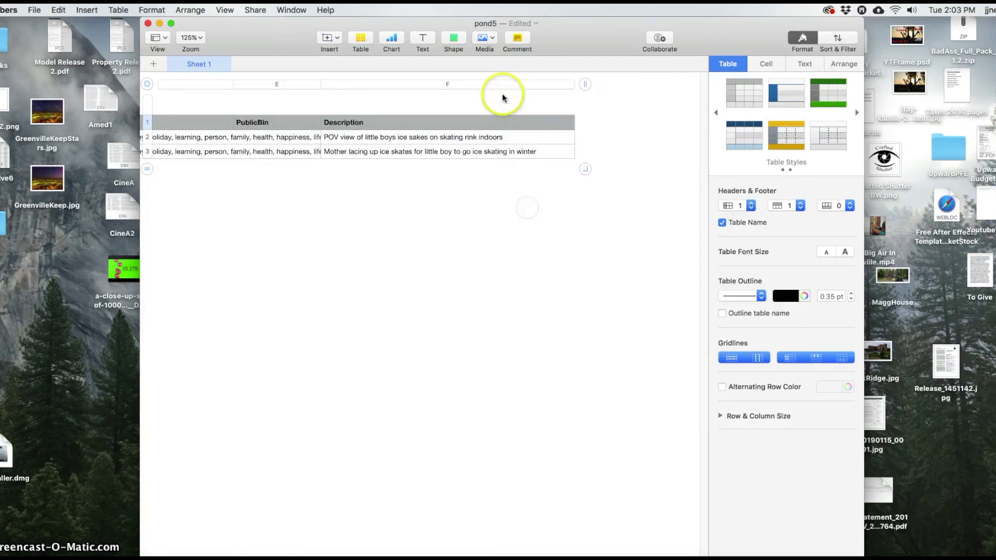
click(315, 85)
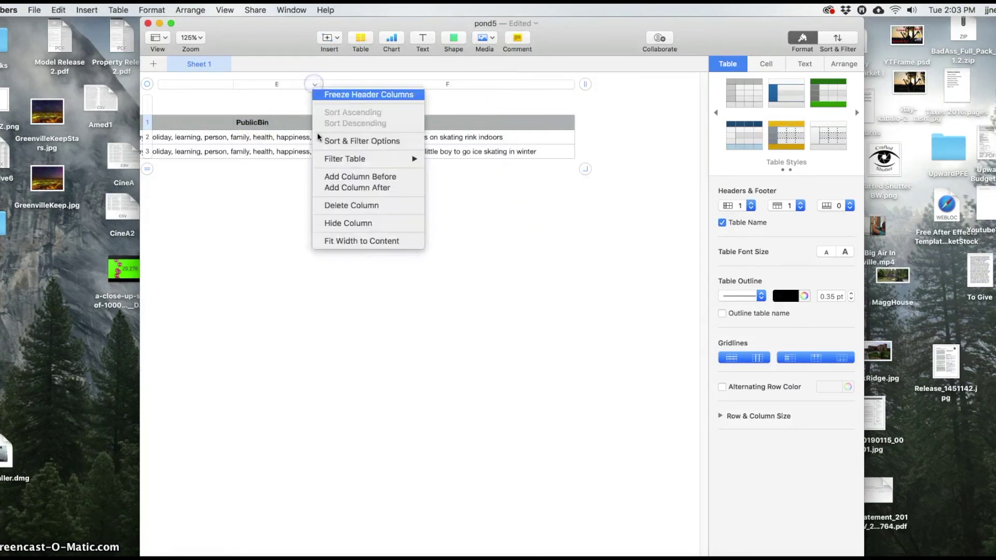
click(346, 203)
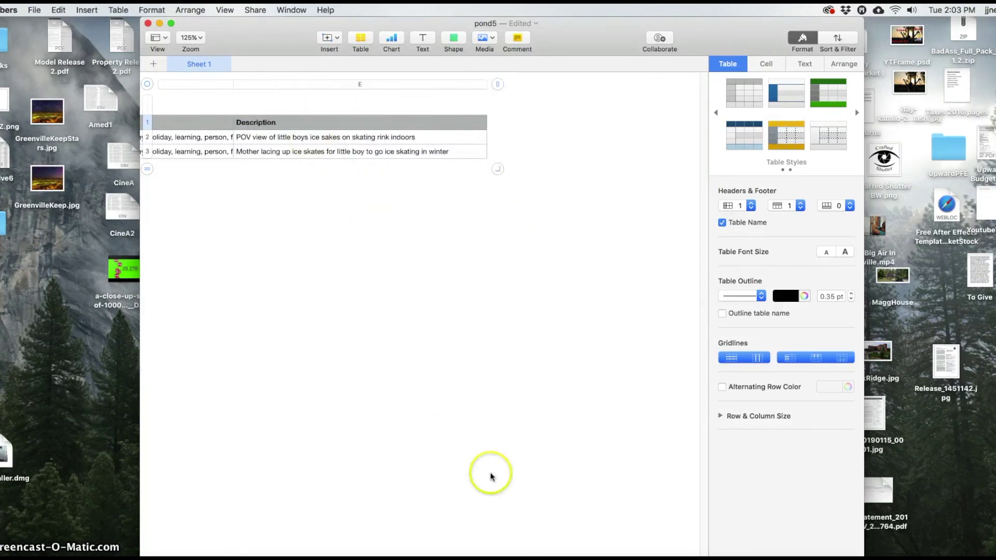
Export the trimmed spreadsheet to the desktop as a CSV named skate, without table names
scroll(421, 137, left, 5)
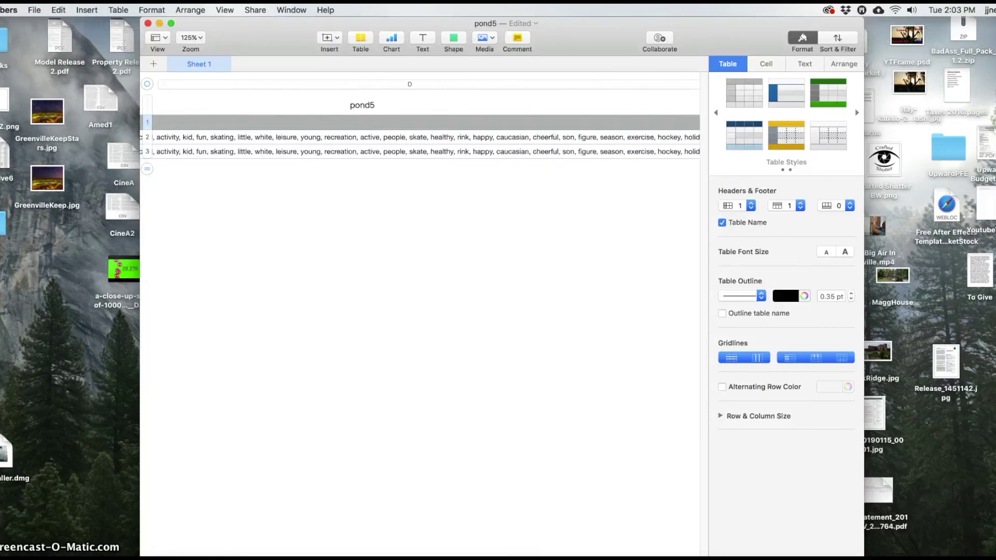
scroll(420, 137, left, 3)
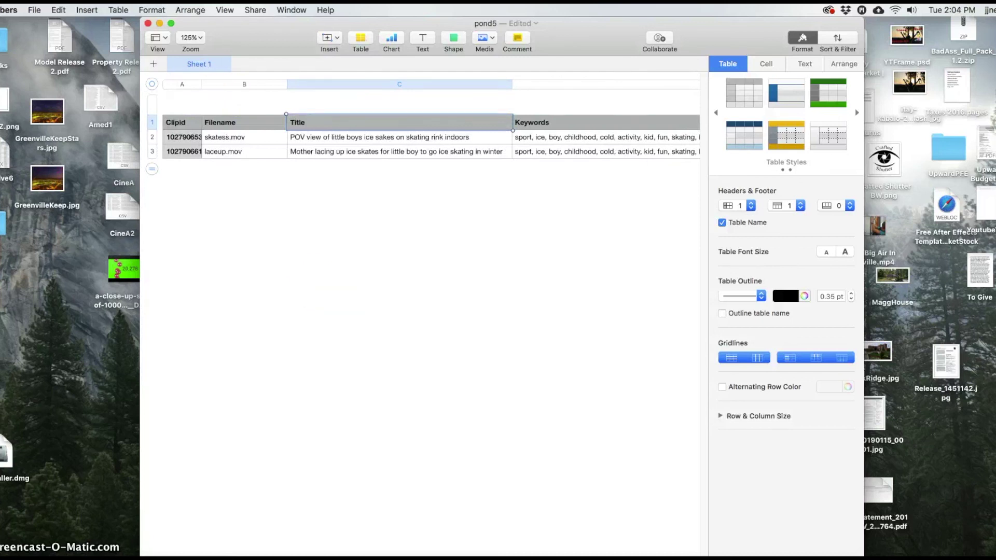
click(34, 10)
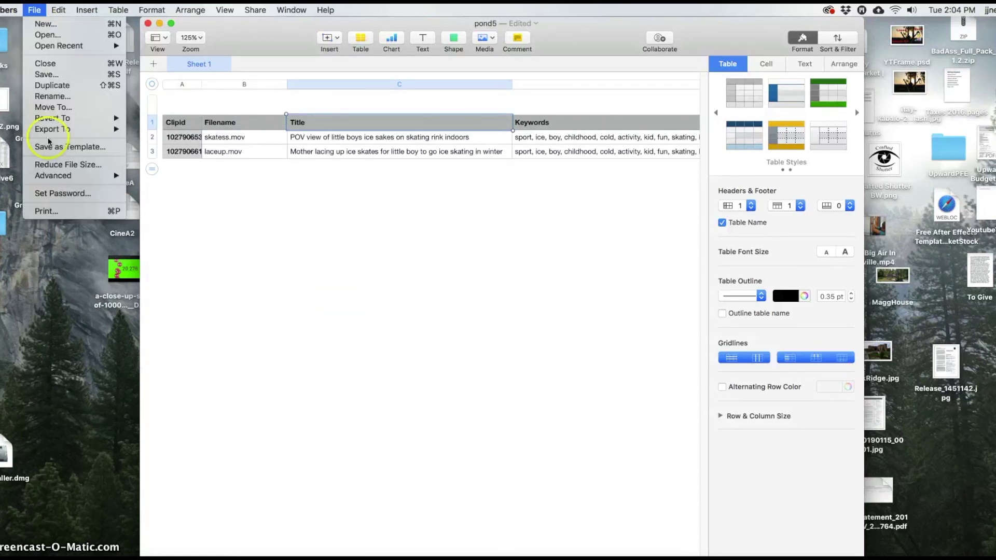
mouse_move(57, 129)
click(148, 150)
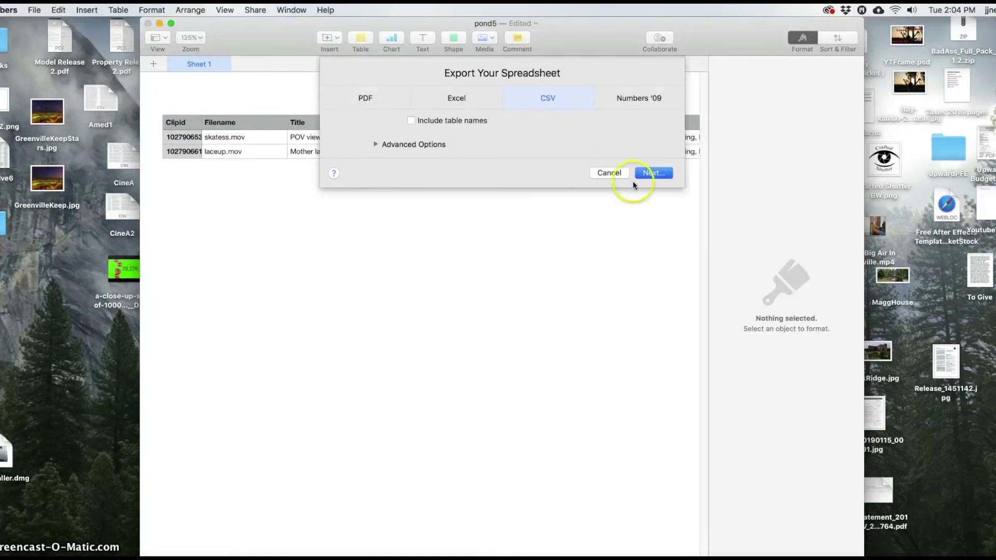
click(651, 172)
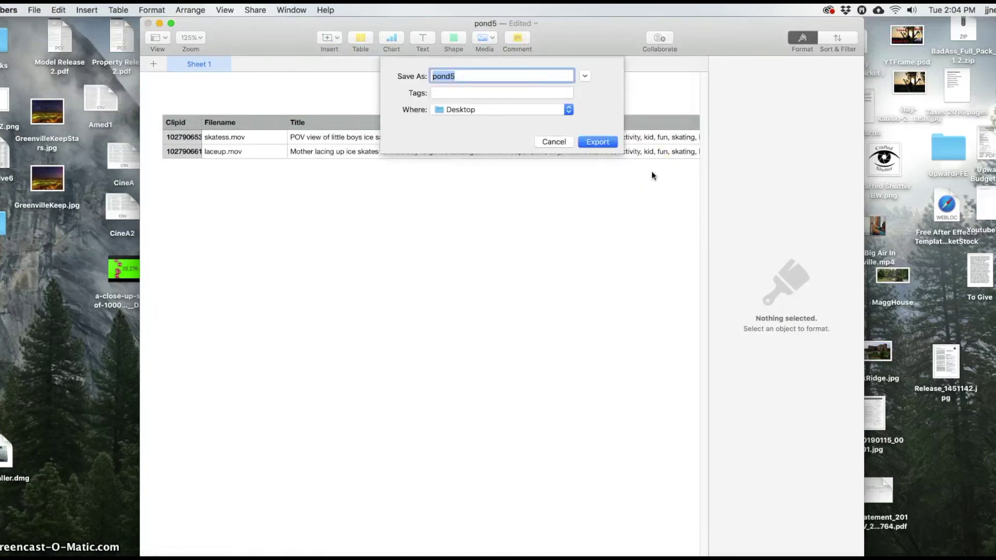
text(skate)
click(589, 142)
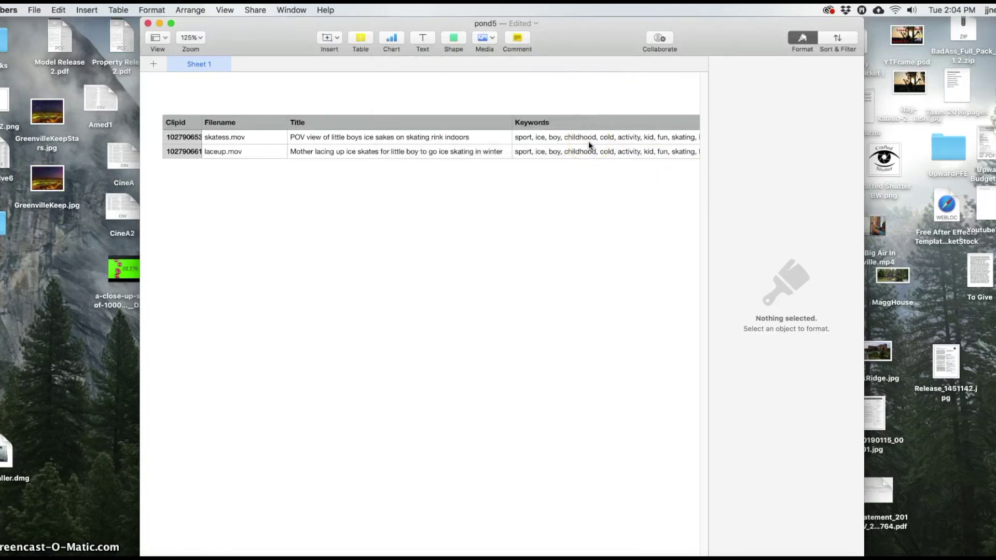